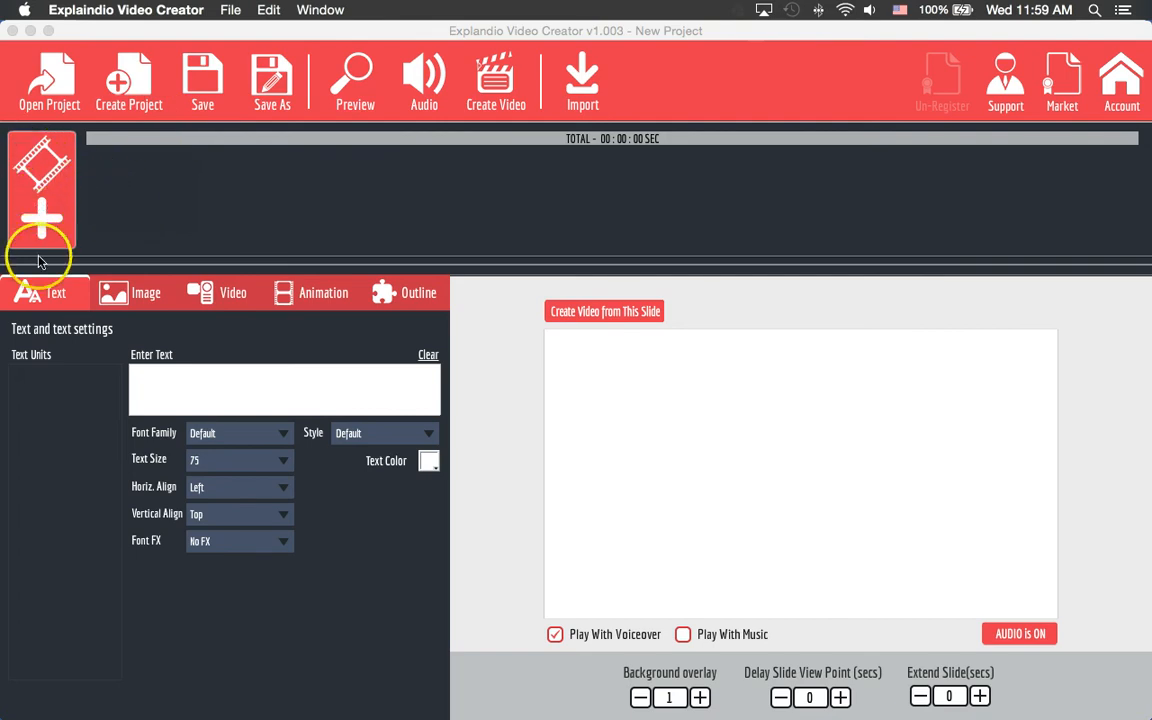
- Bring up the built-in collection of ready-made animated slides
left_click(41, 205)
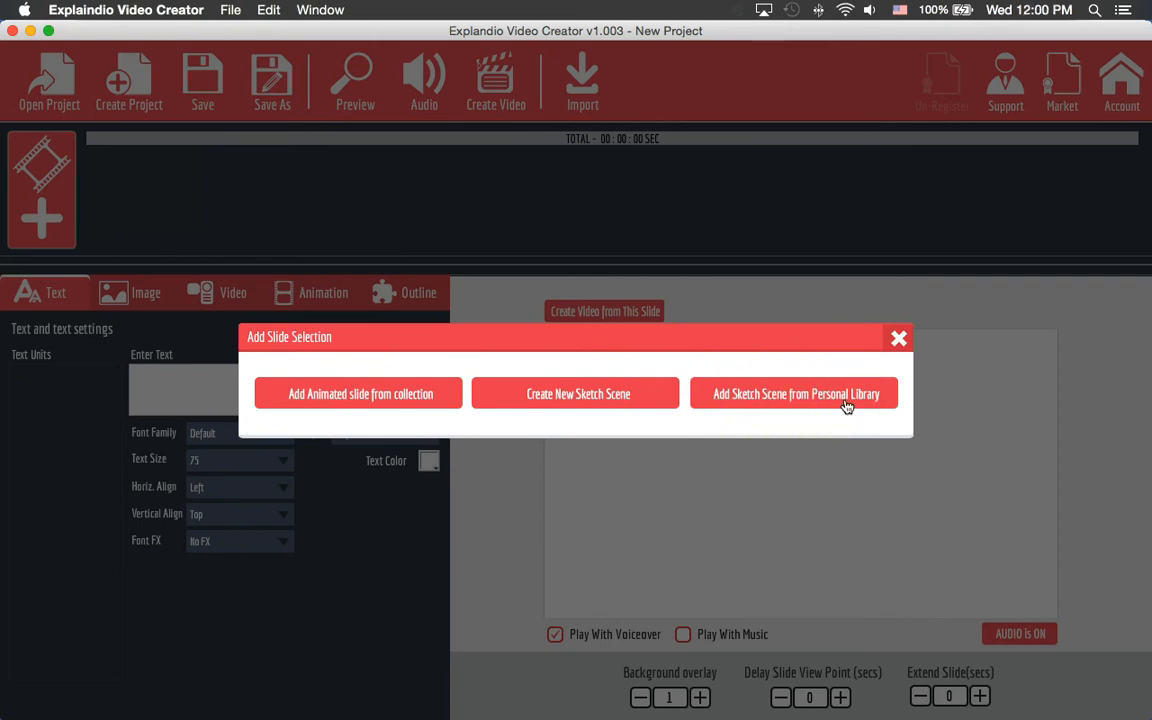
left_click(397, 396)
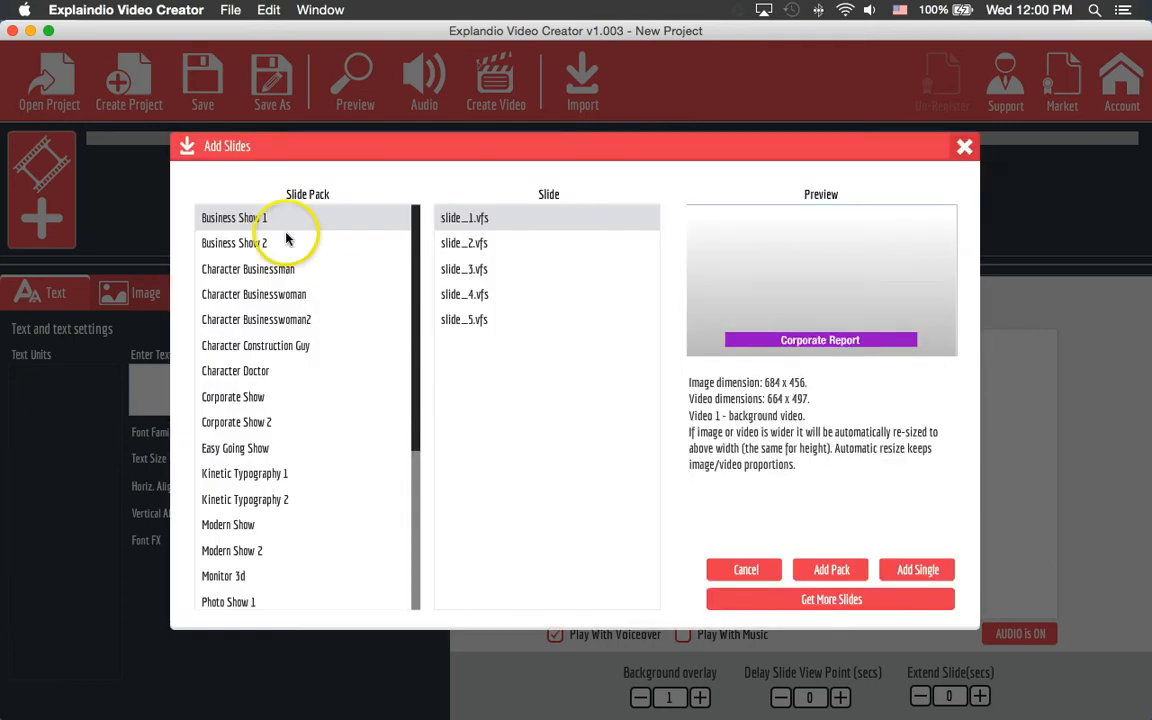
scroll(300, 380, "down", 5)
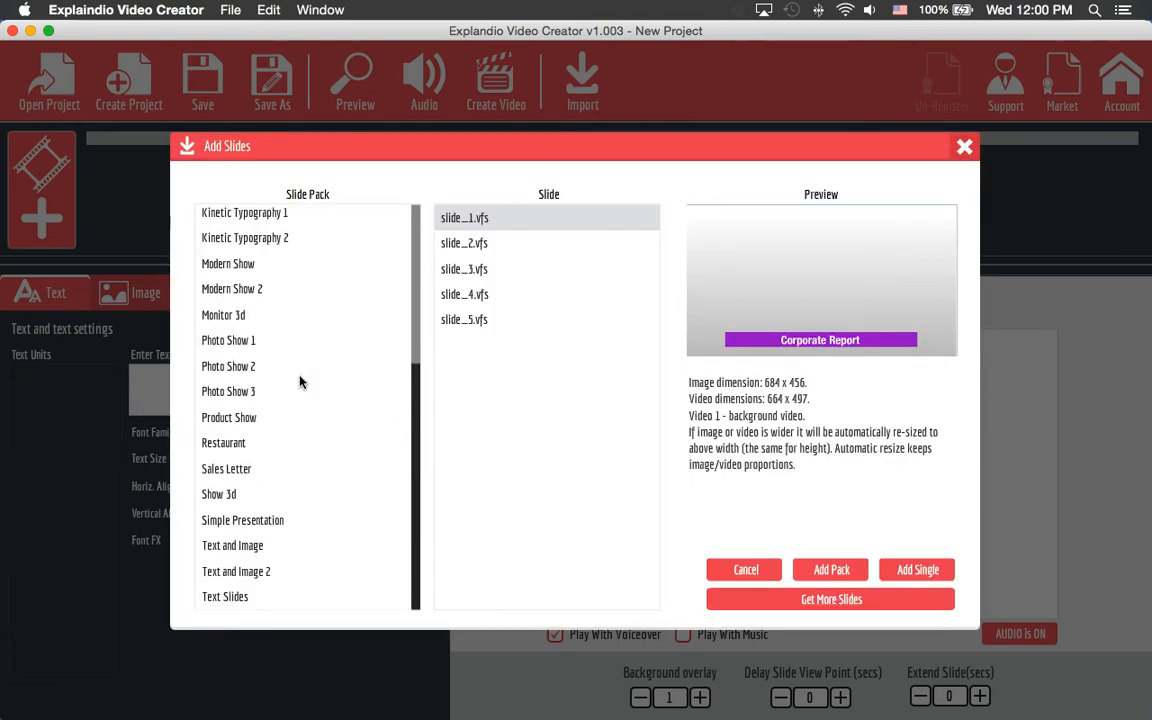
scroll(300, 380, "up", 8)
- Preview the Business Show, Character and Corporate Show 2 slide packs
left_click(293, 370)
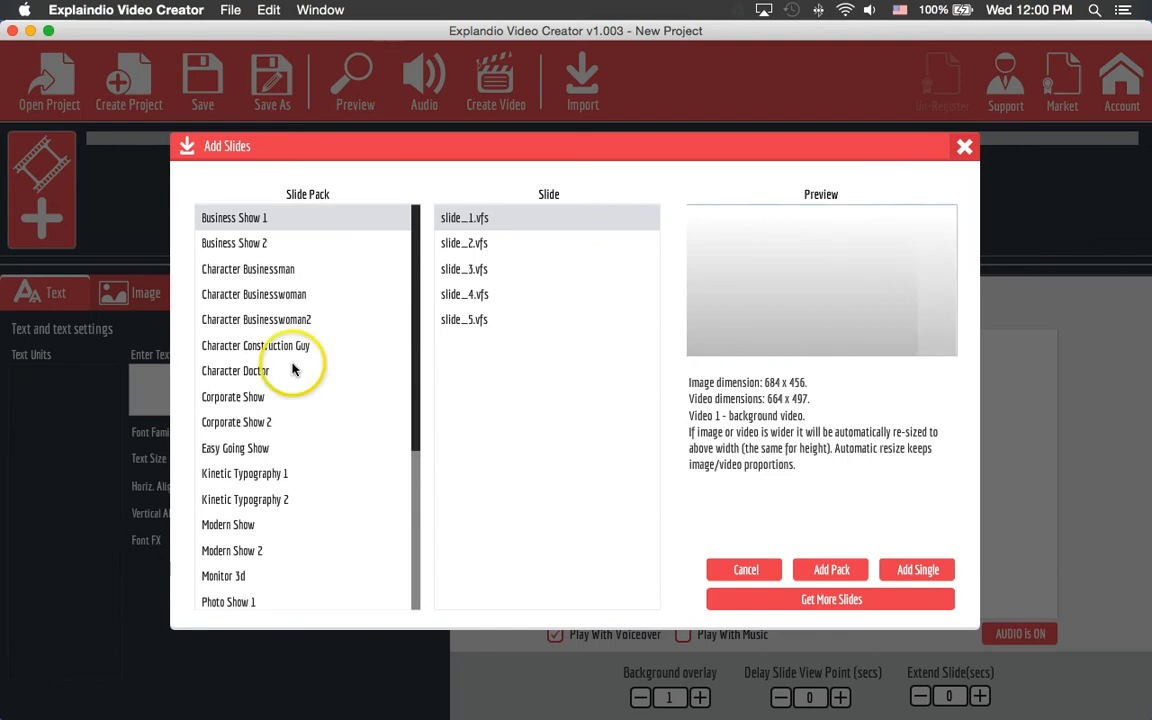
left_click(265, 243)
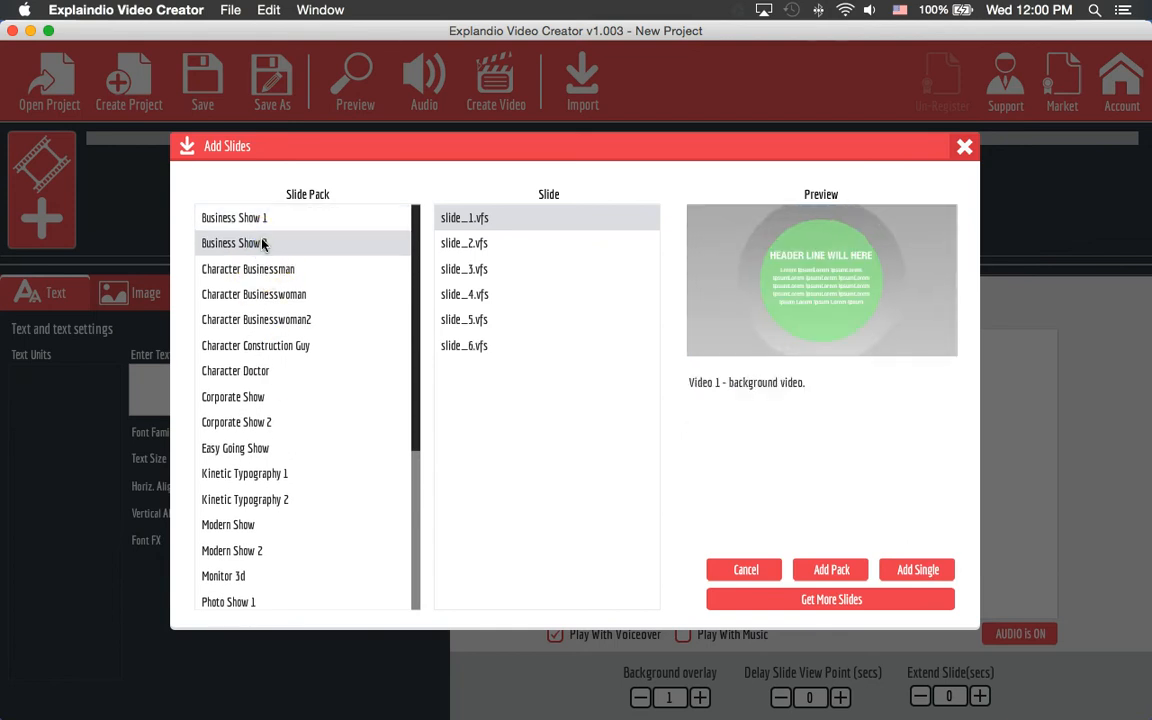
left_click(312, 270)
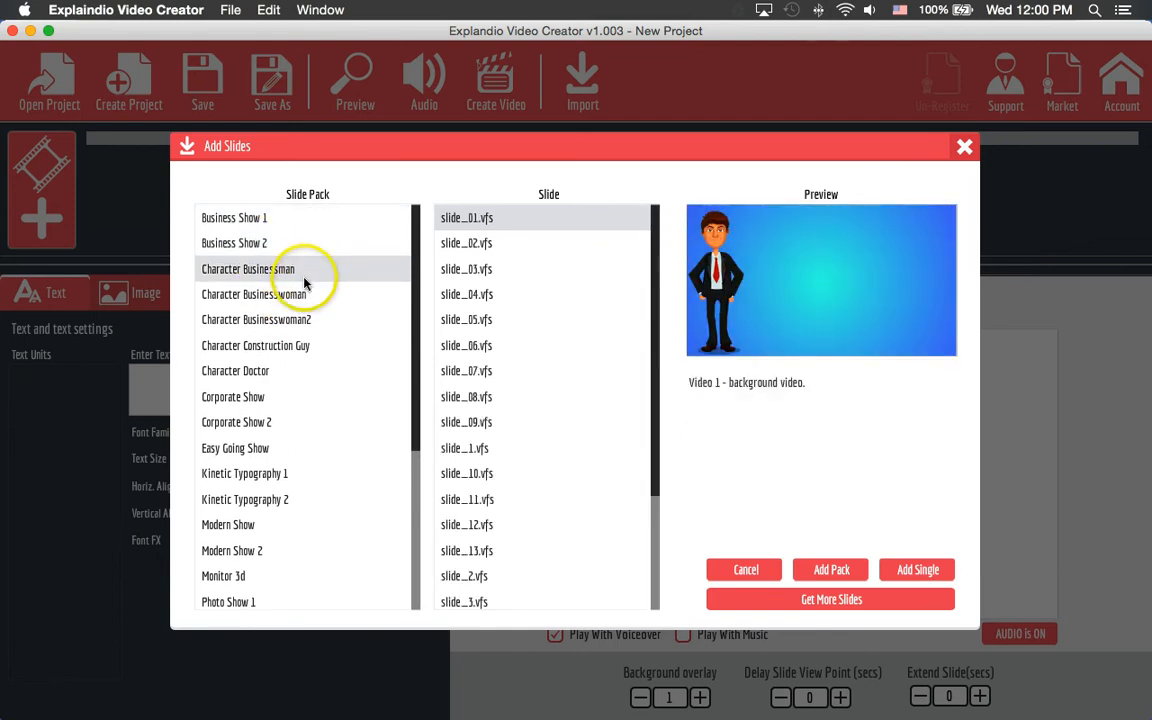
left_click(255, 366)
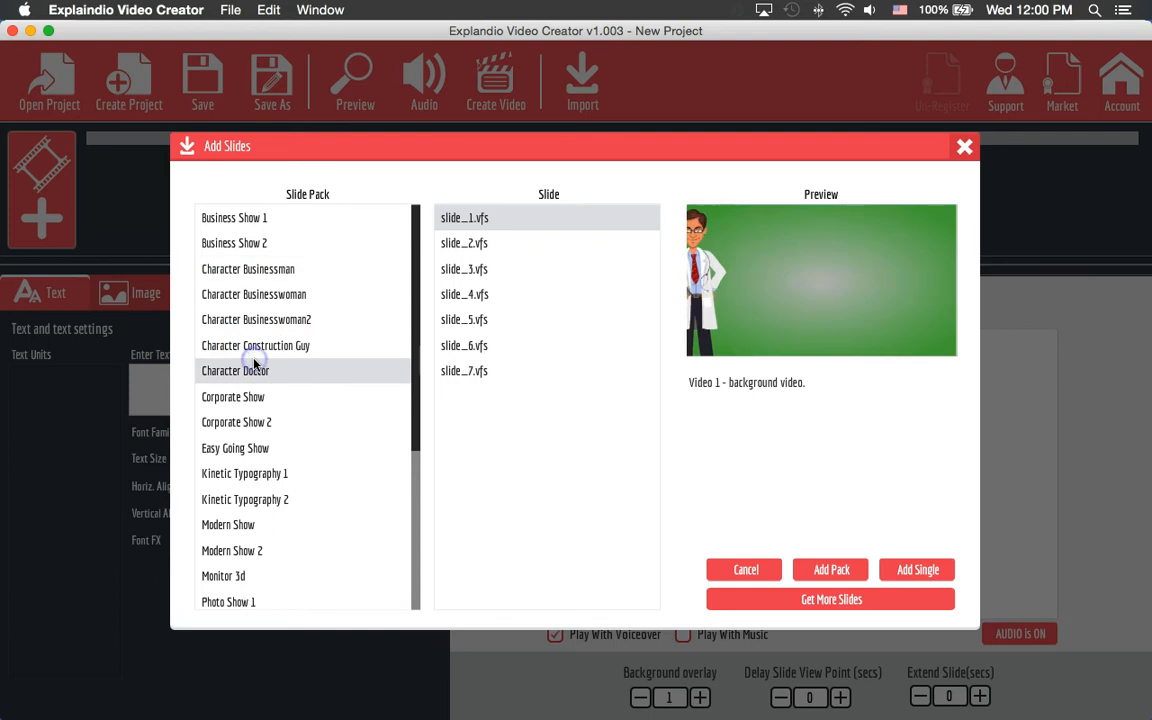
left_click(290, 345)
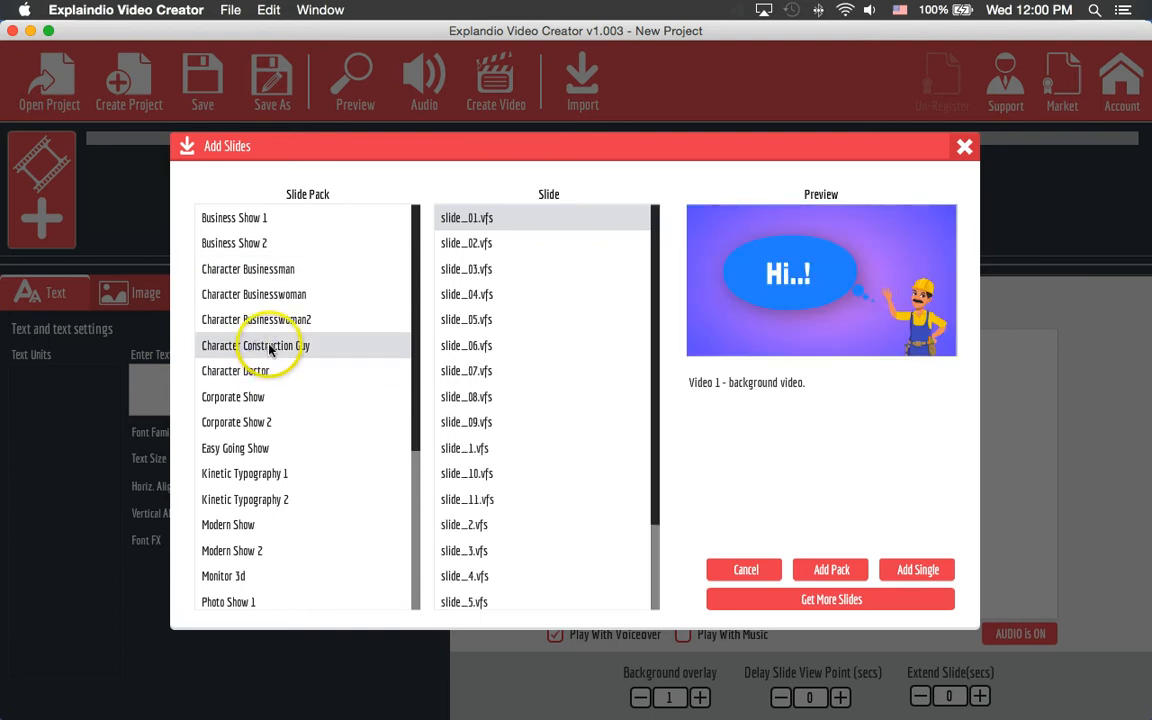
left_click(265, 319)
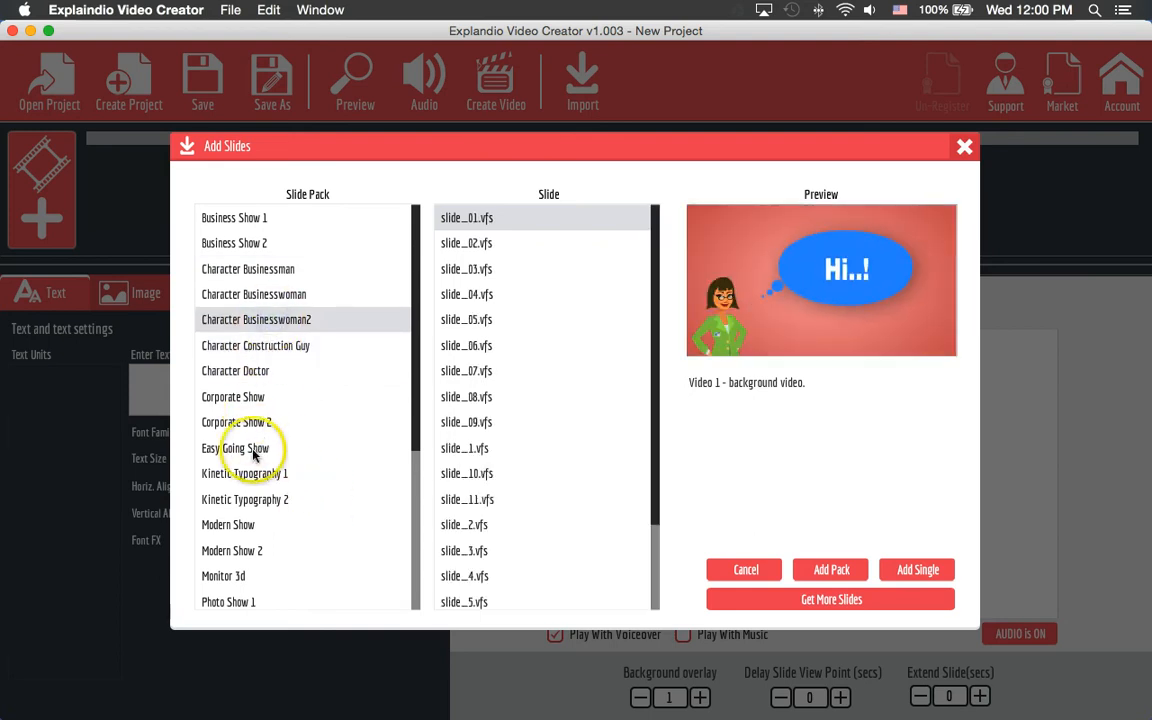
left_click(245, 422)
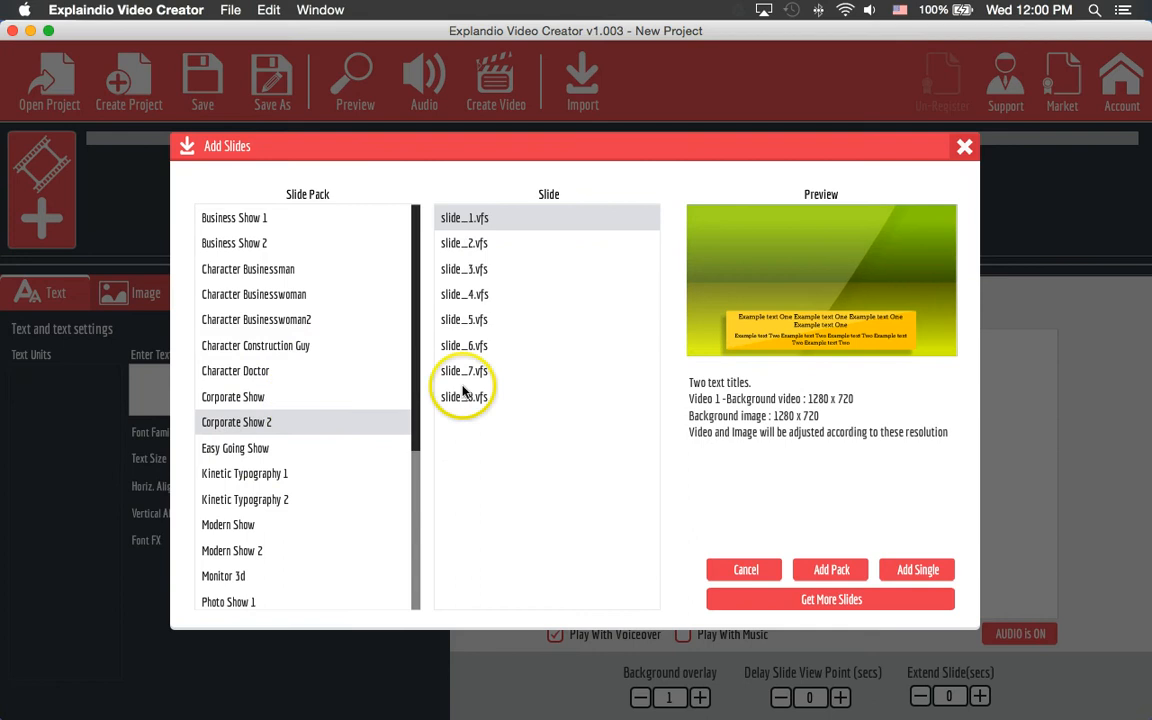
- Compare several Corporate Show 2 slides, then preview the Kinetic Typography 1 pack
left_click(482, 324)
left_click(478, 271)
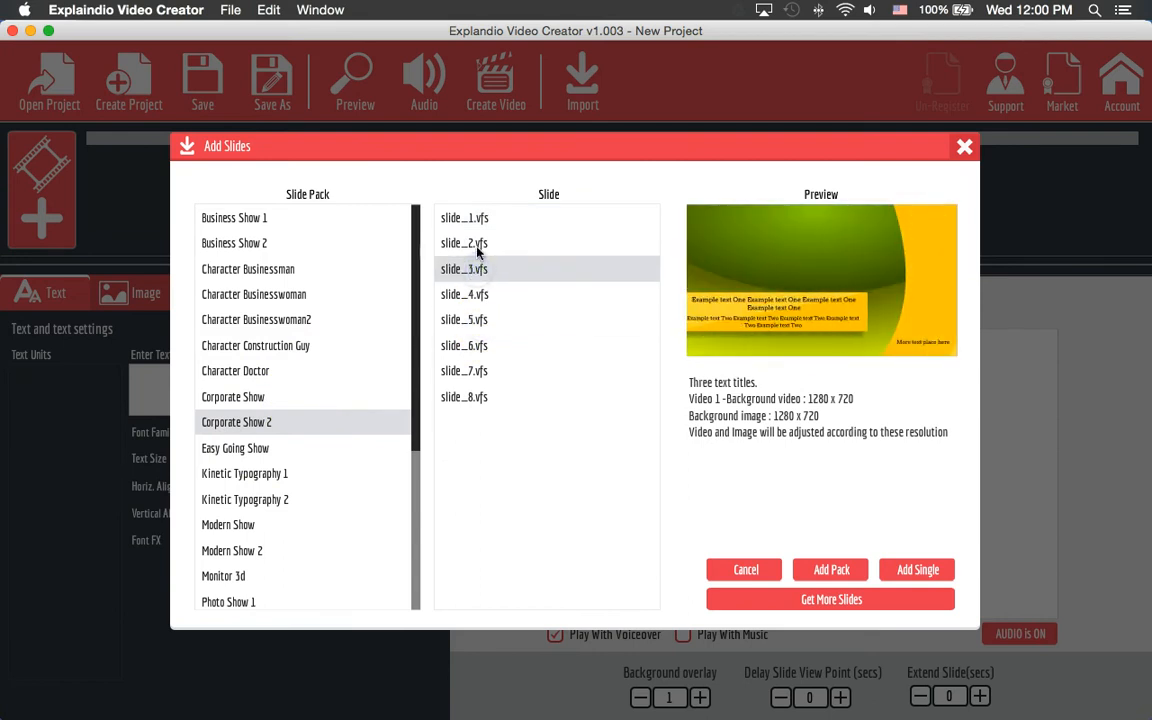
left_click(478, 248)
left_click(486, 320)
left_click(470, 348)
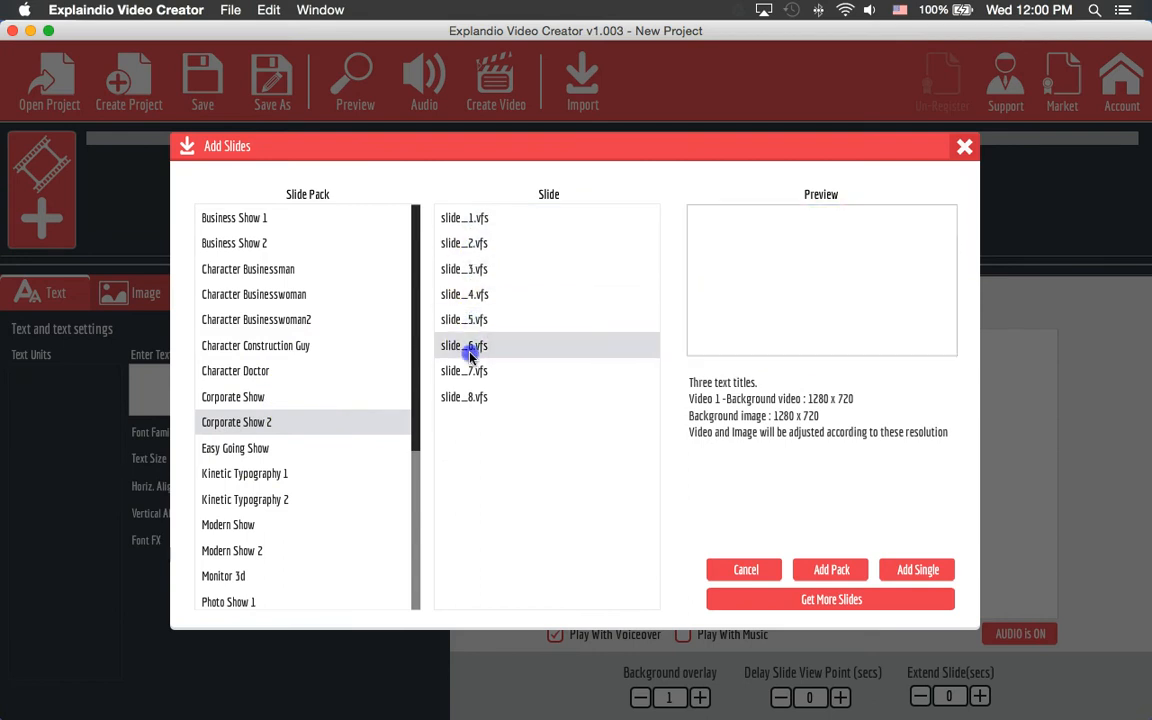
left_click(480, 394)
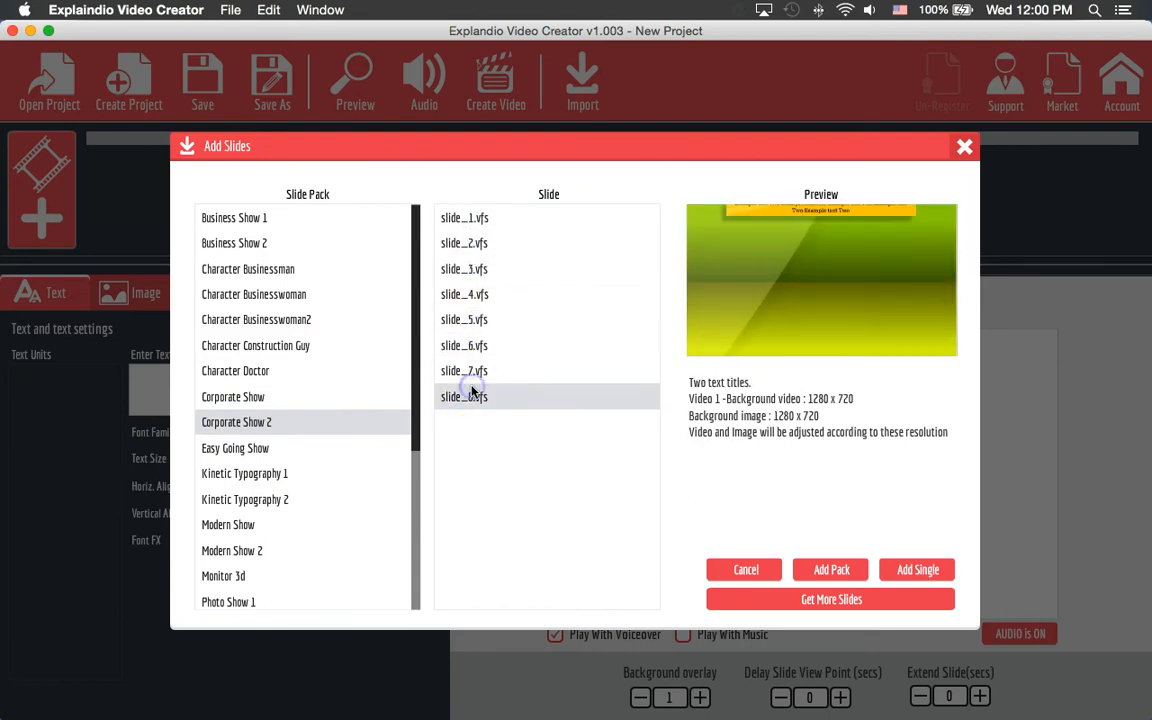
left_click(260, 476)
- Preview several Kinetic Typography 1 and Kinetic Typography 2 slides
left_click(478, 322)
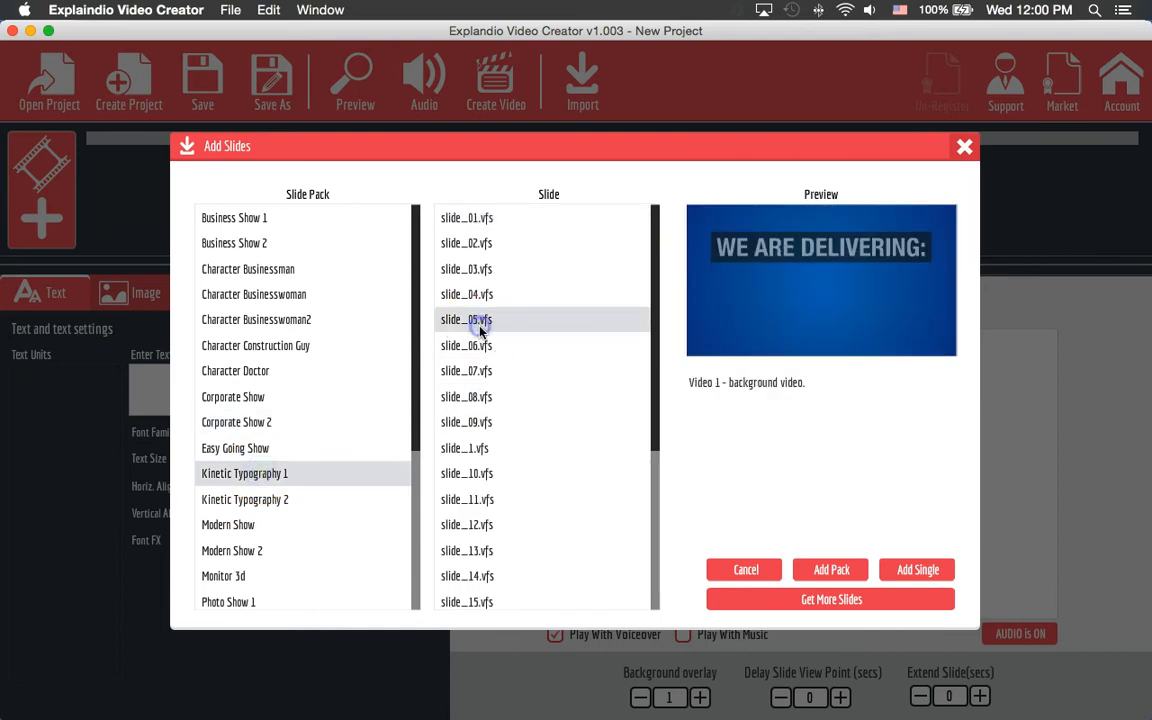
left_click(480, 418)
left_click(470, 482)
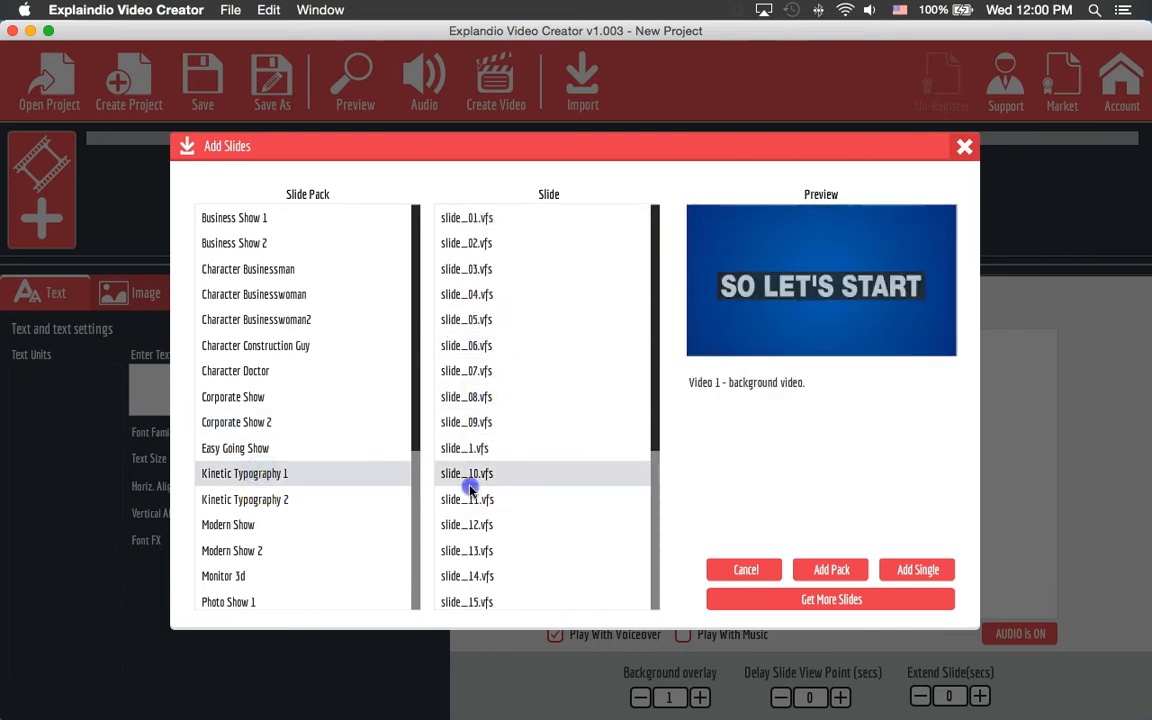
left_click(479, 580)
left_click(228, 500)
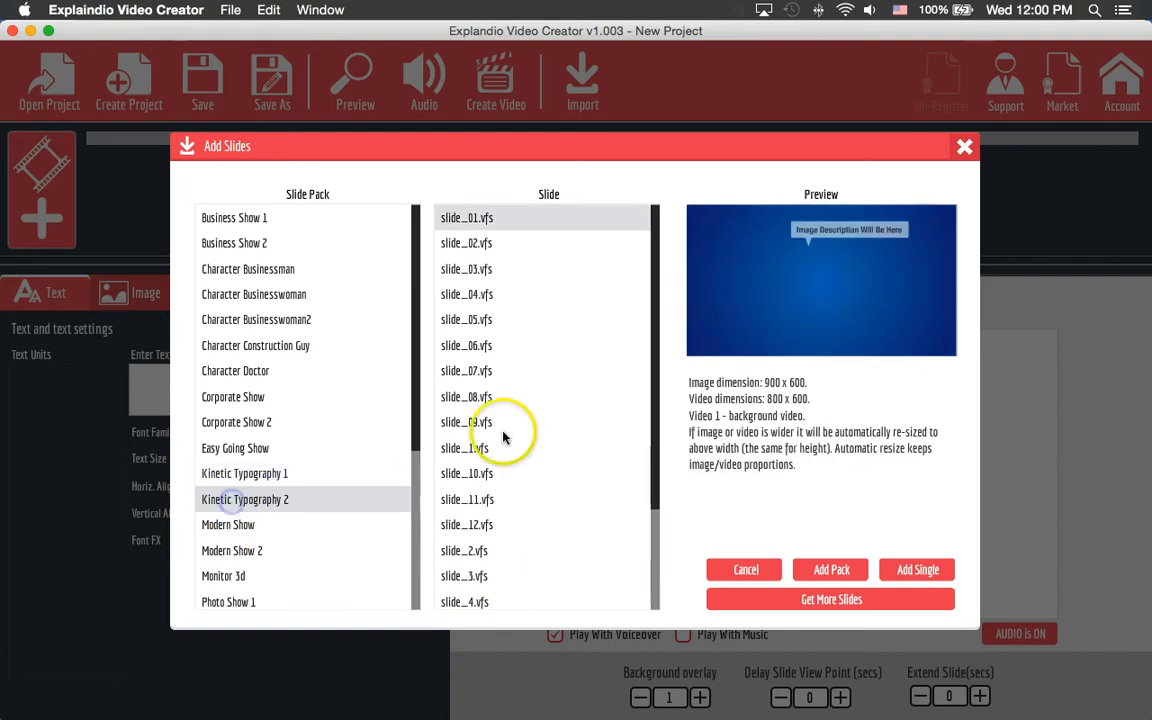
left_click(505, 424)
left_click(480, 478)
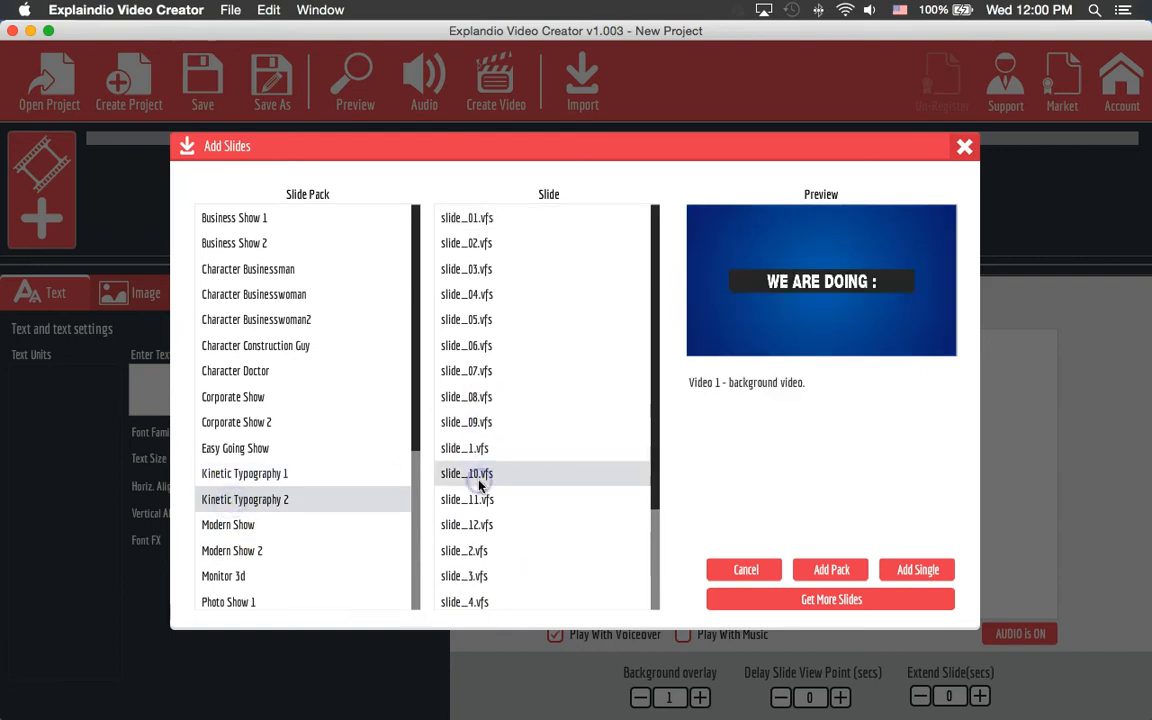
- Preview the Modern Show and Modern Show 2 packs, comparing Modern Show 2's fifth and sixth slides
left_click(290, 524)
left_click(280, 545)
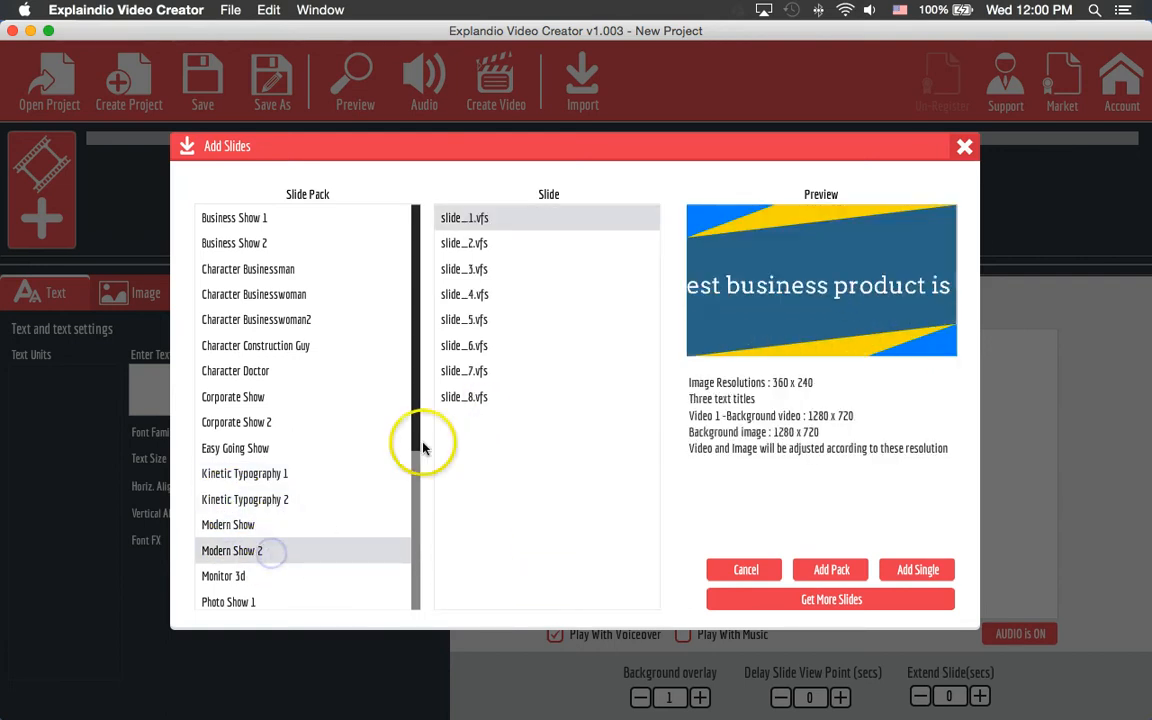
left_click(477, 320)
left_click(468, 346)
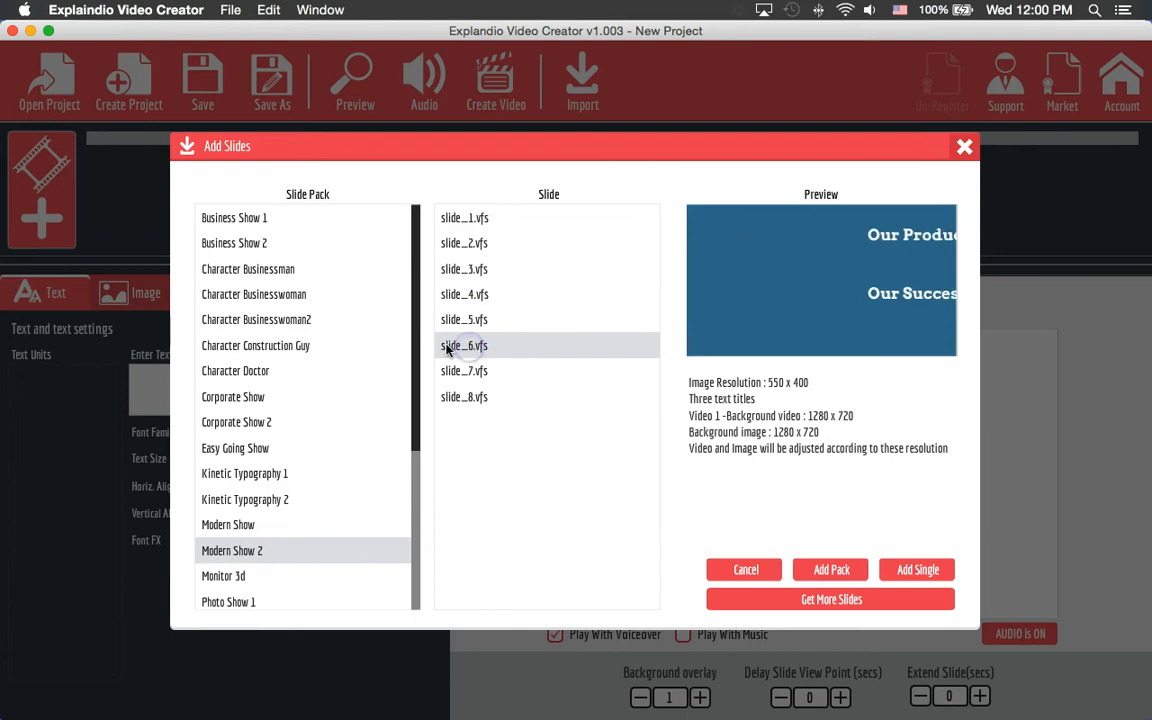
left_click(448, 318)
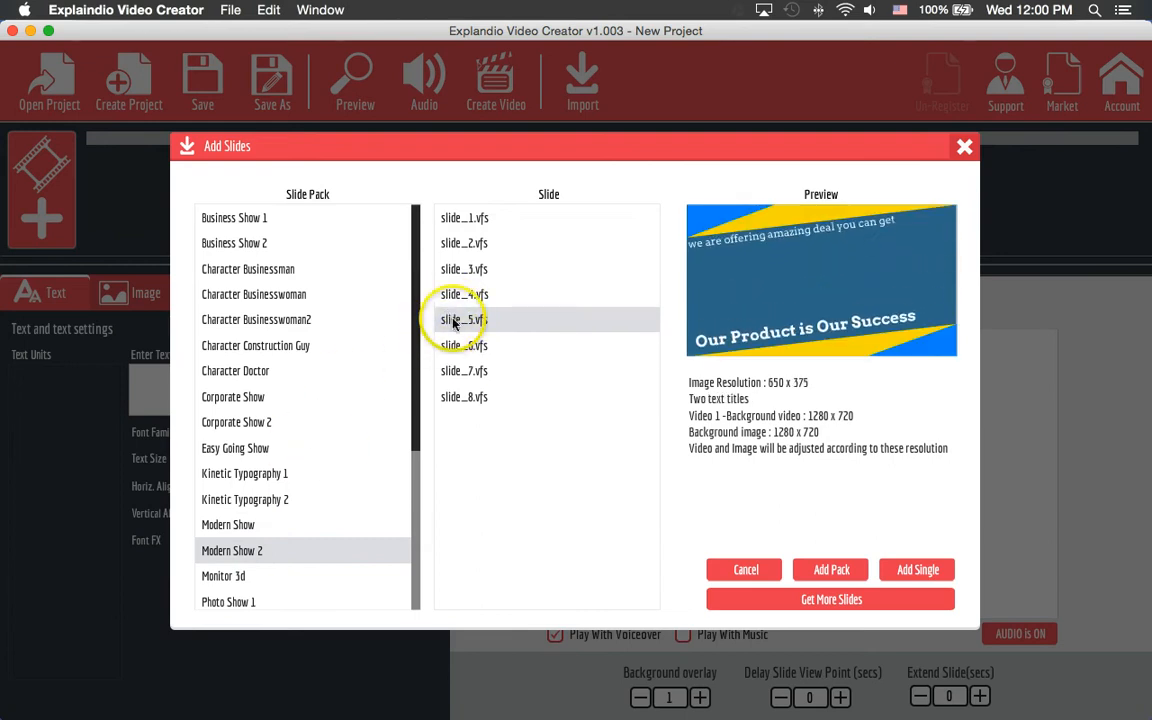
- Browse the Photo Show 1-3 and Monitor 3d packs, returning to Modern Show 2
scroll(335, 484, "down", 3)
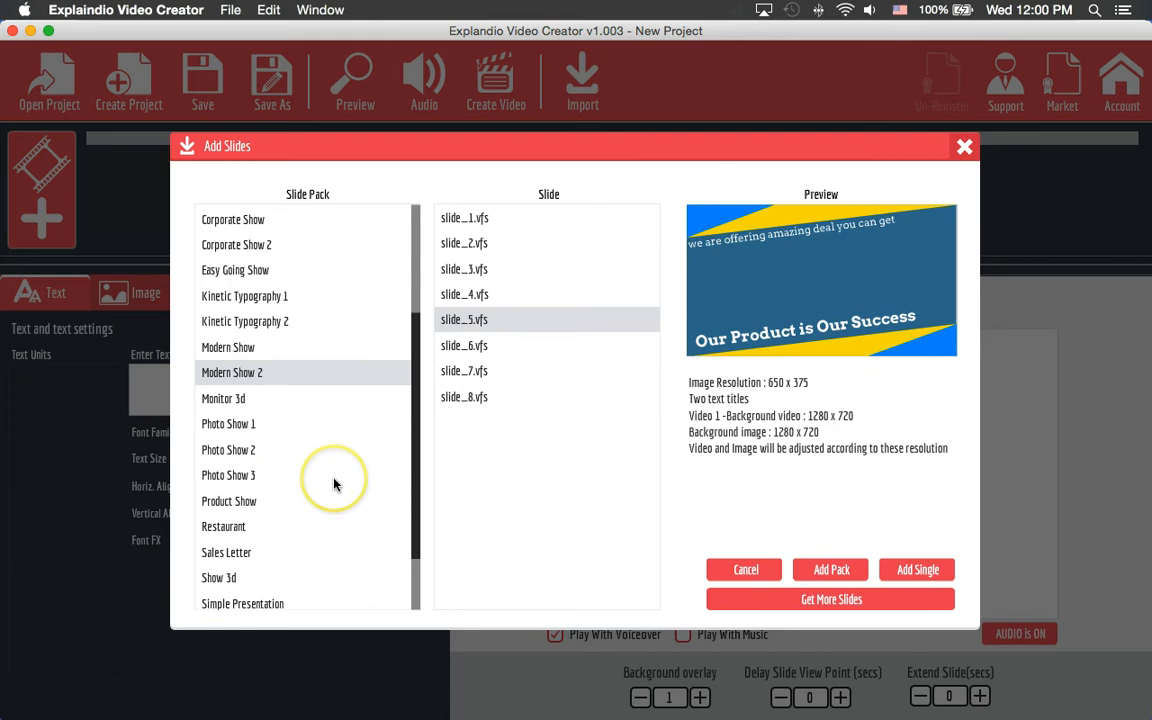
left_click(249, 488)
left_click(251, 453)
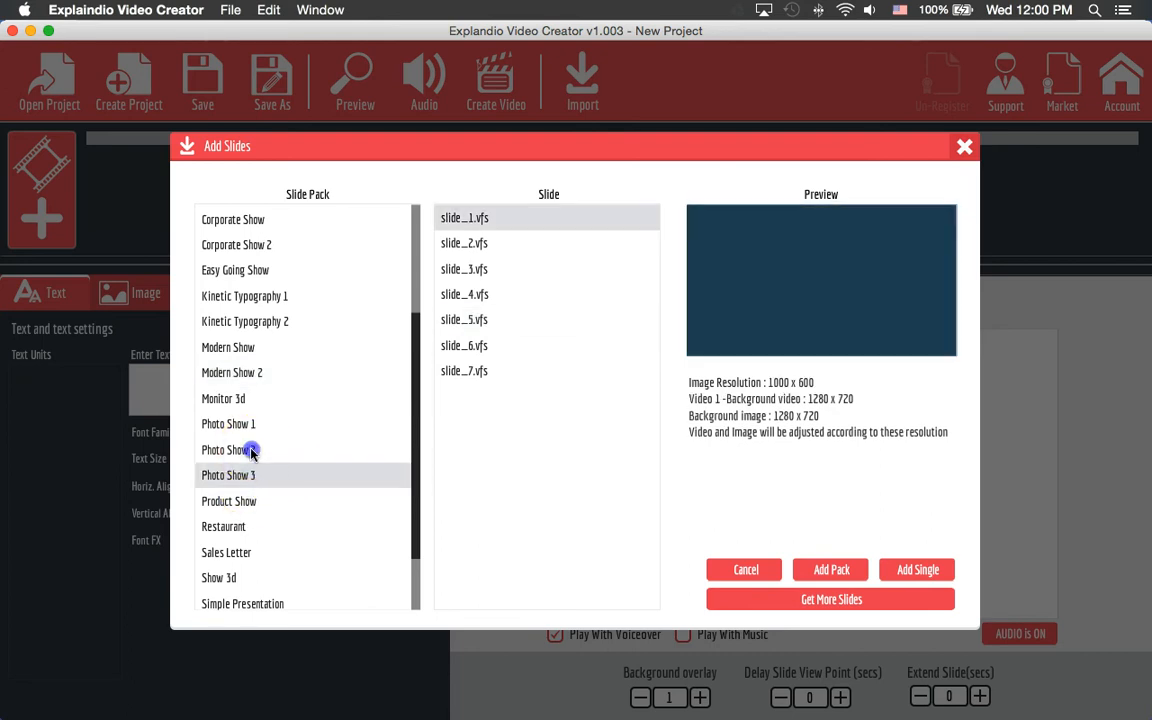
left_click(468, 268)
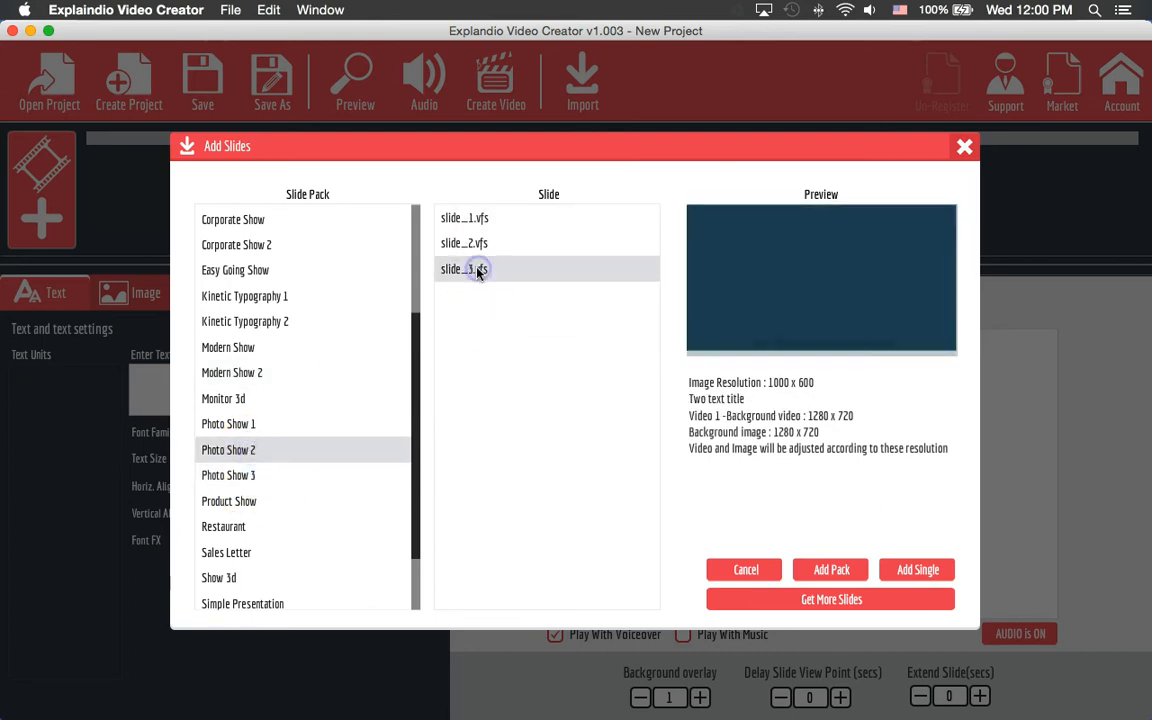
left_click(286, 423)
left_click(262, 399)
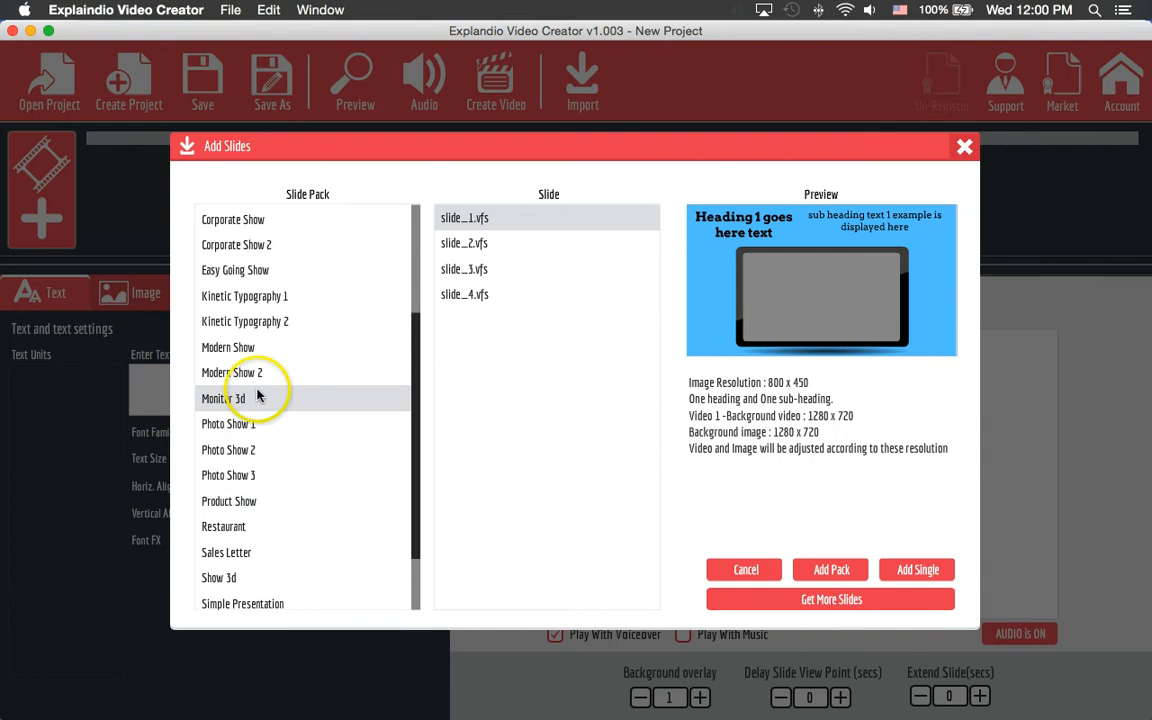
left_click(257, 372)
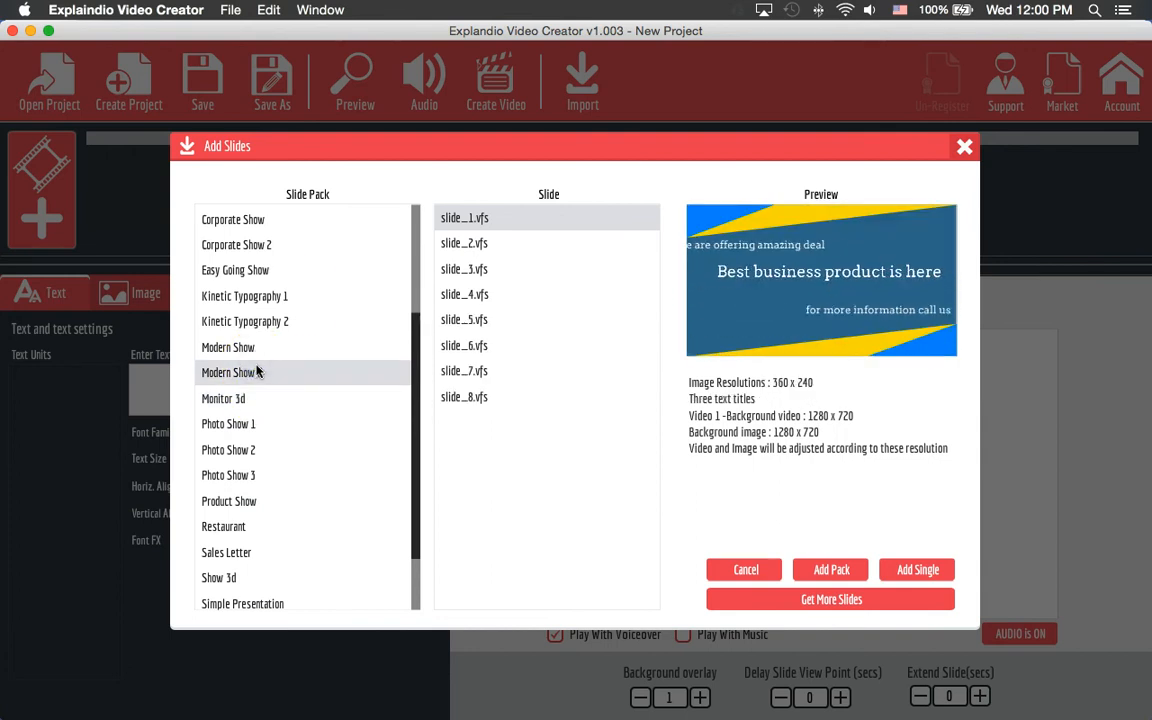
- Pick the Character Construction Guy pack and add its slide_01 as a single slide
scroll(303, 302, "up", 5)
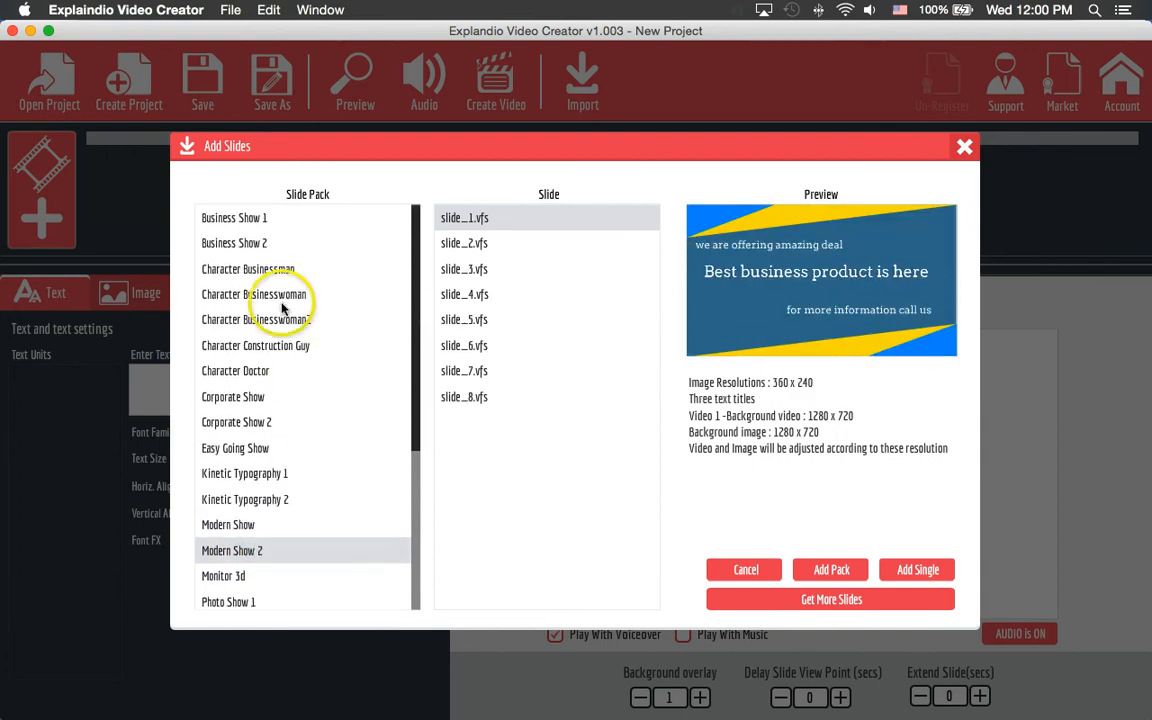
left_click(283, 300)
left_click(283, 345)
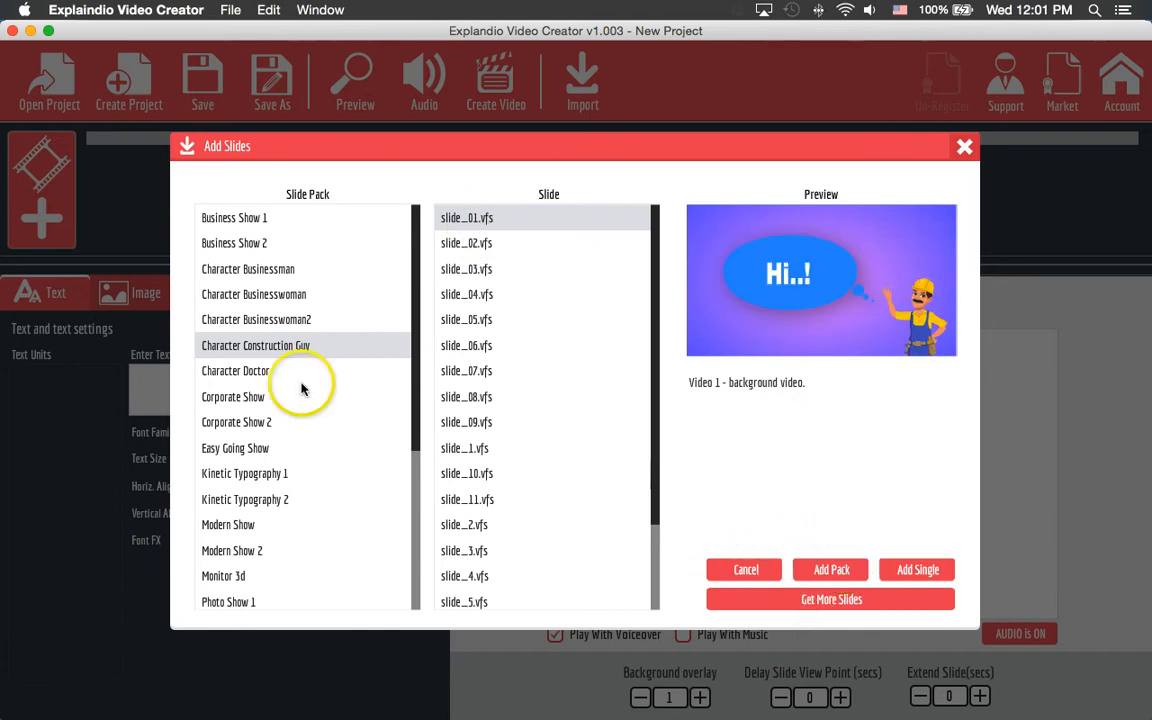
scroll(545, 505, "down", 3)
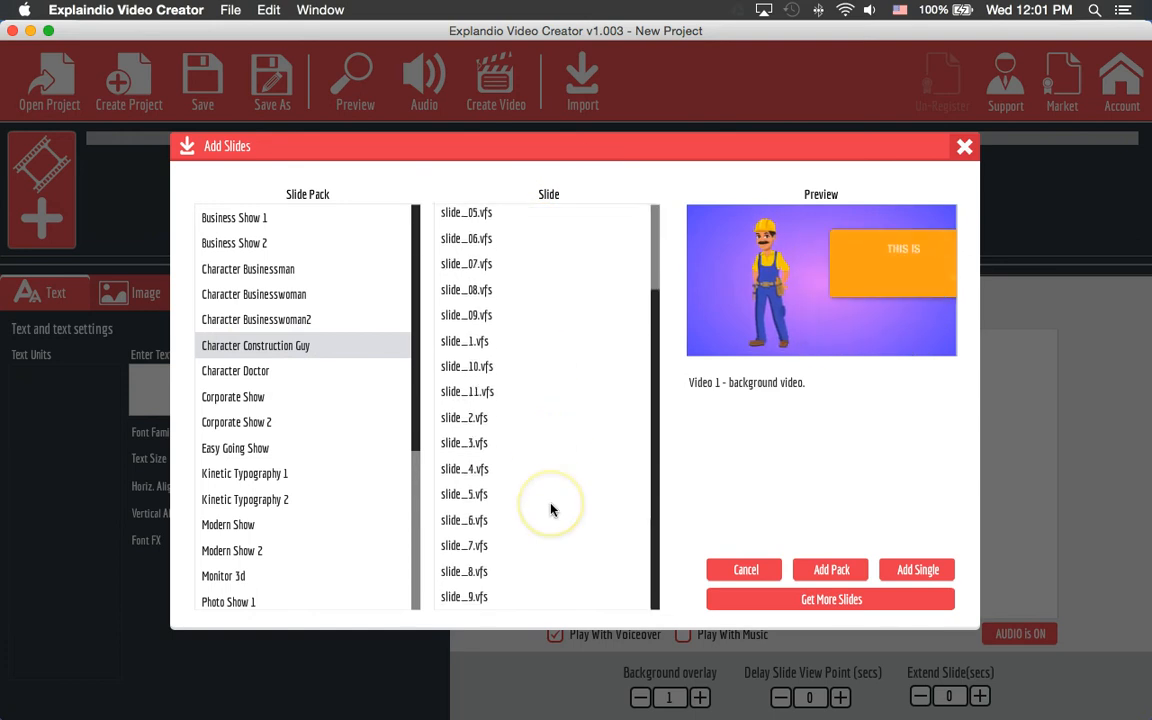
scroll(550, 509, "up", 3)
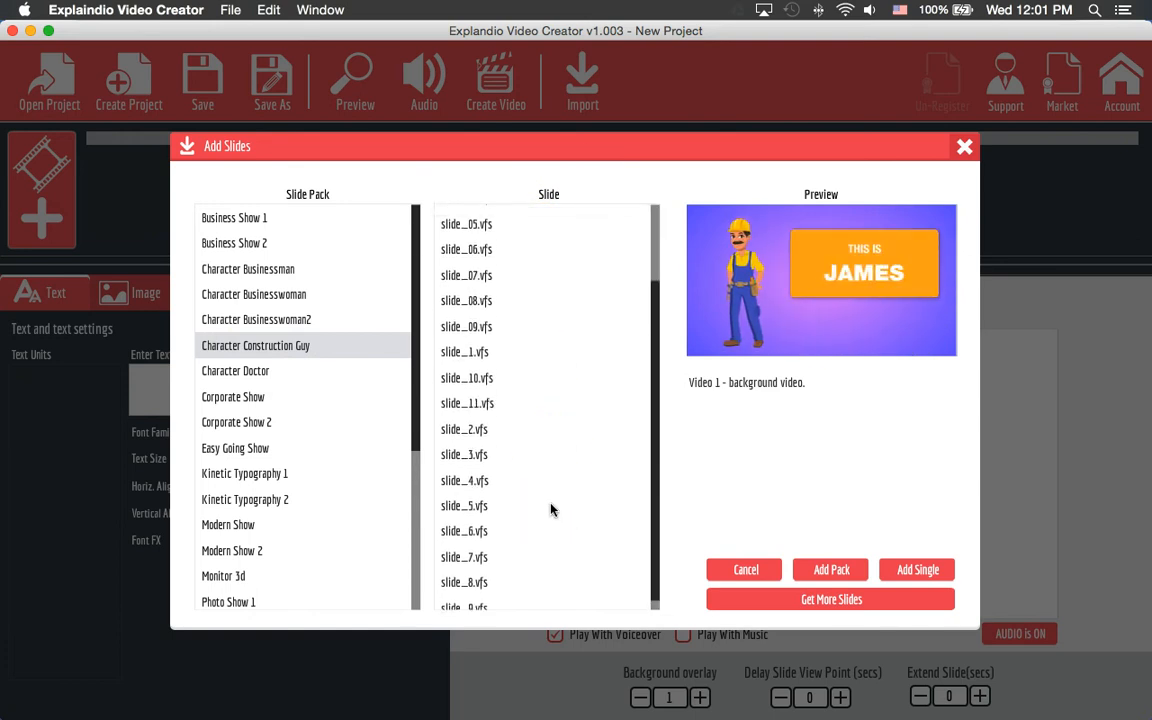
left_click(912, 570)
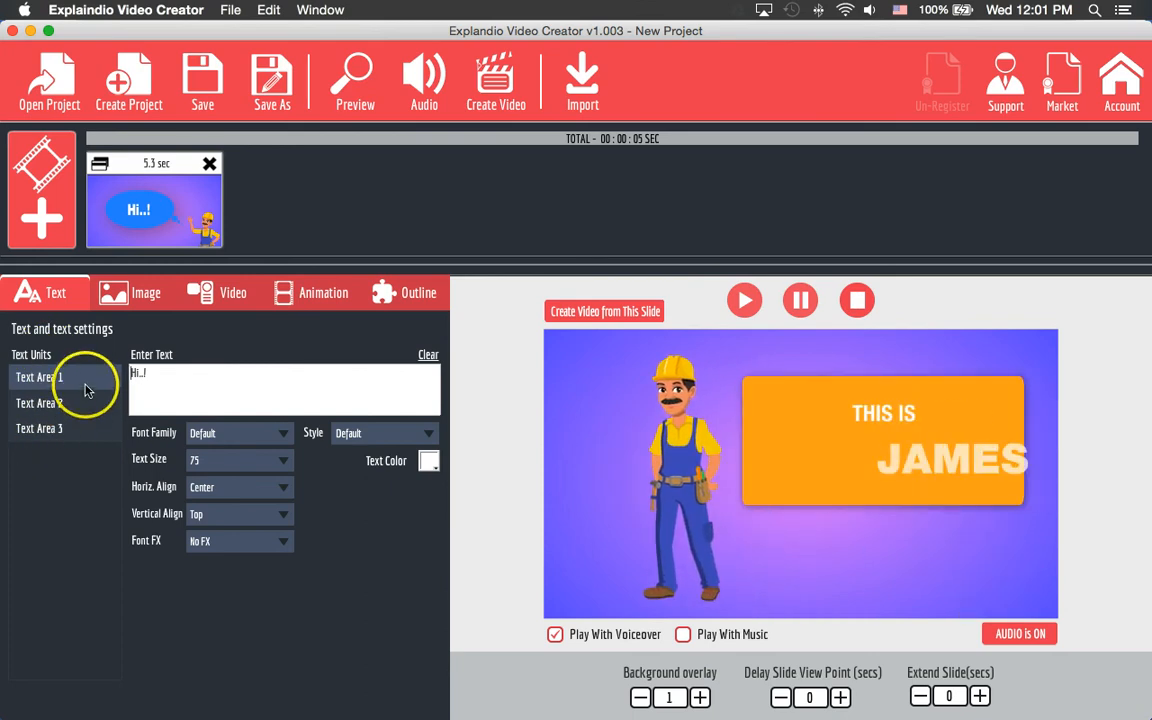
- Replace the Hi..! greeting with Howdy!, check the THIS IS and JAMES text areas, then show image settings
left_click_drag(206, 368, 77, 370)
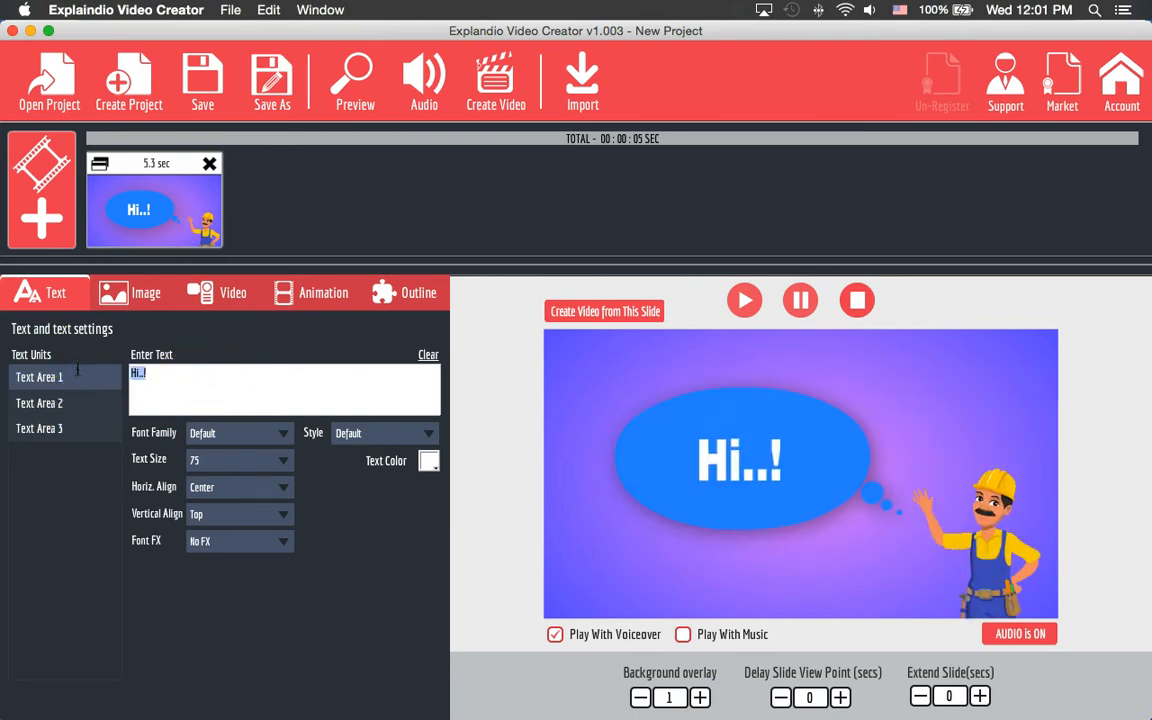
type("Howdy")
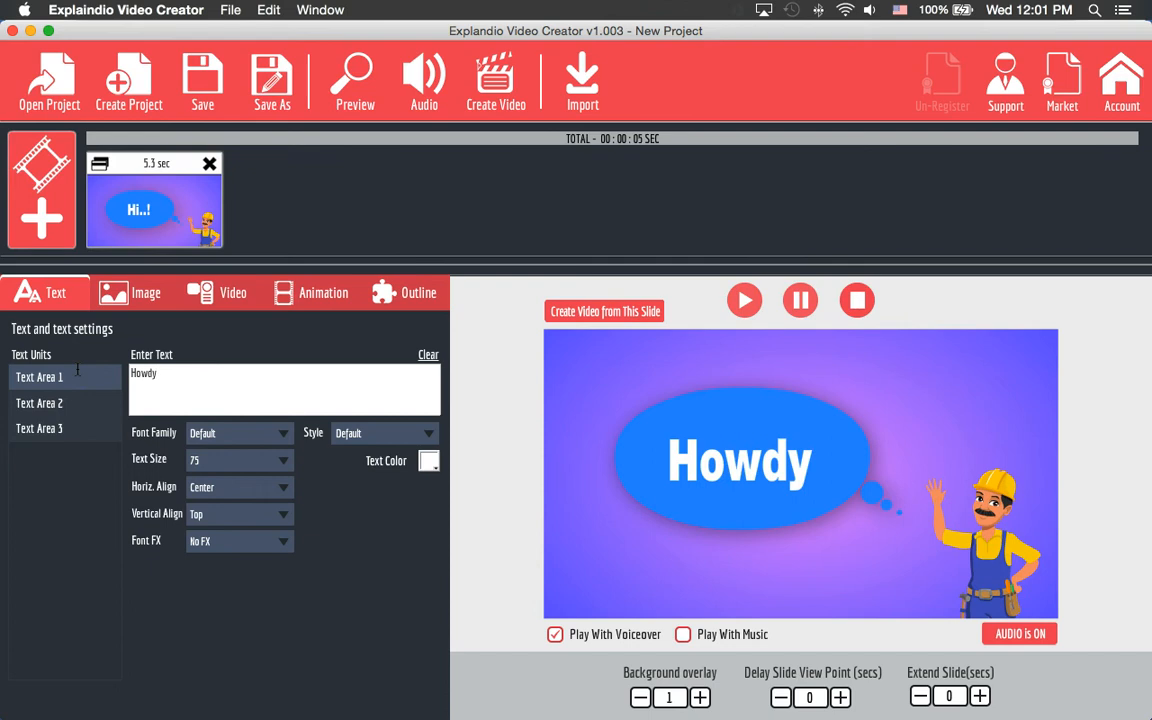
type("!")
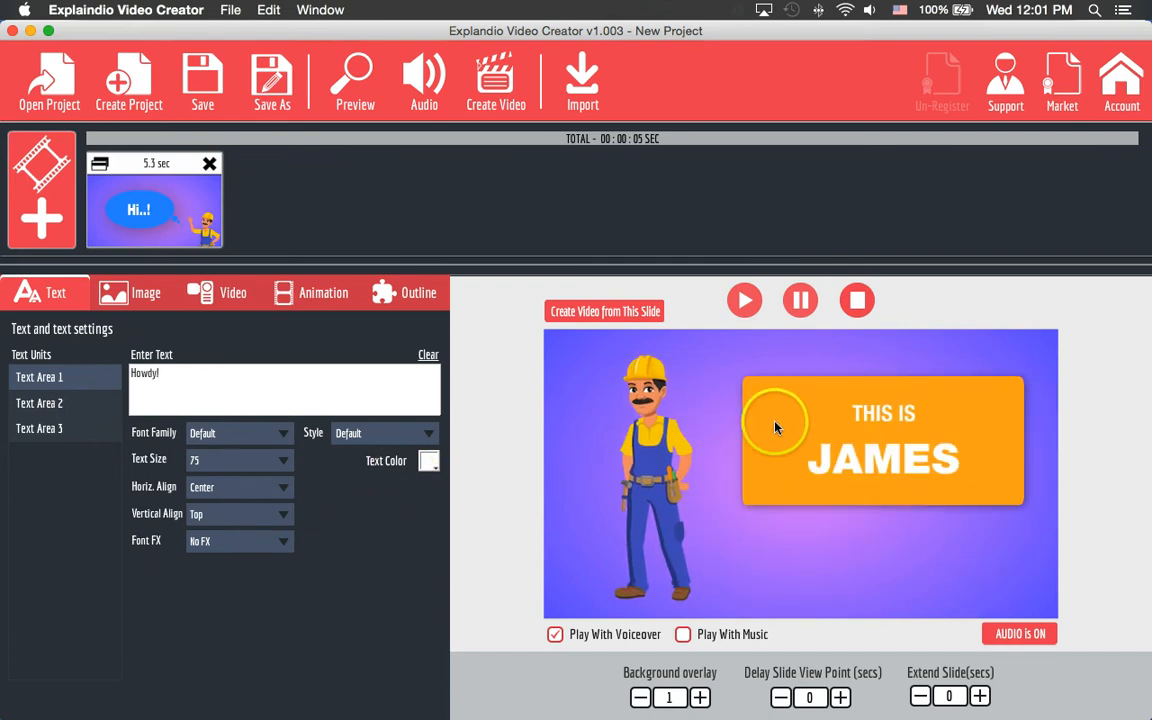
left_click(79, 403)
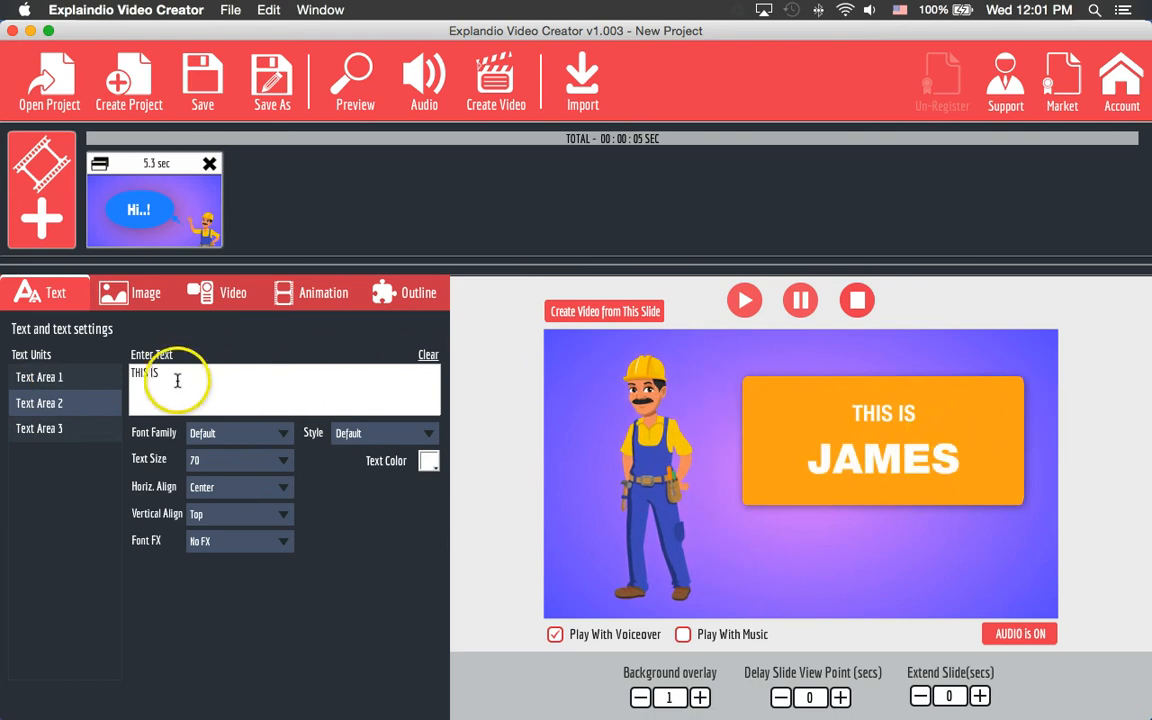
left_click(47, 429)
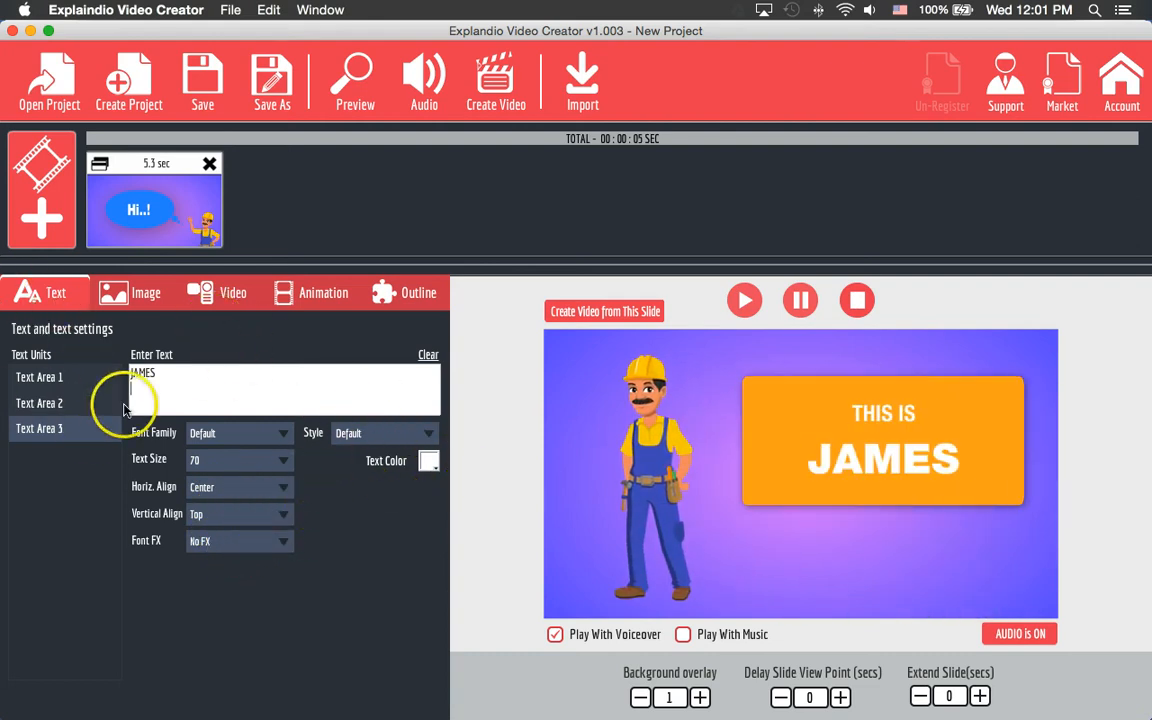
left_click(137, 293)
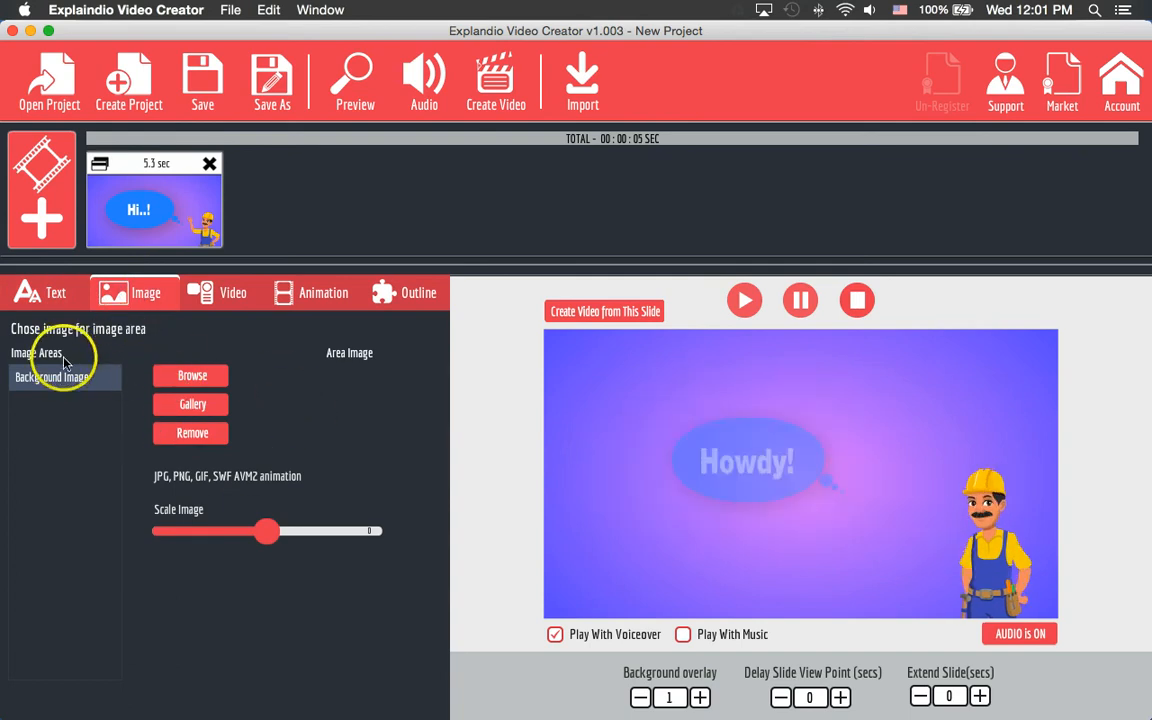
left_click(192, 405)
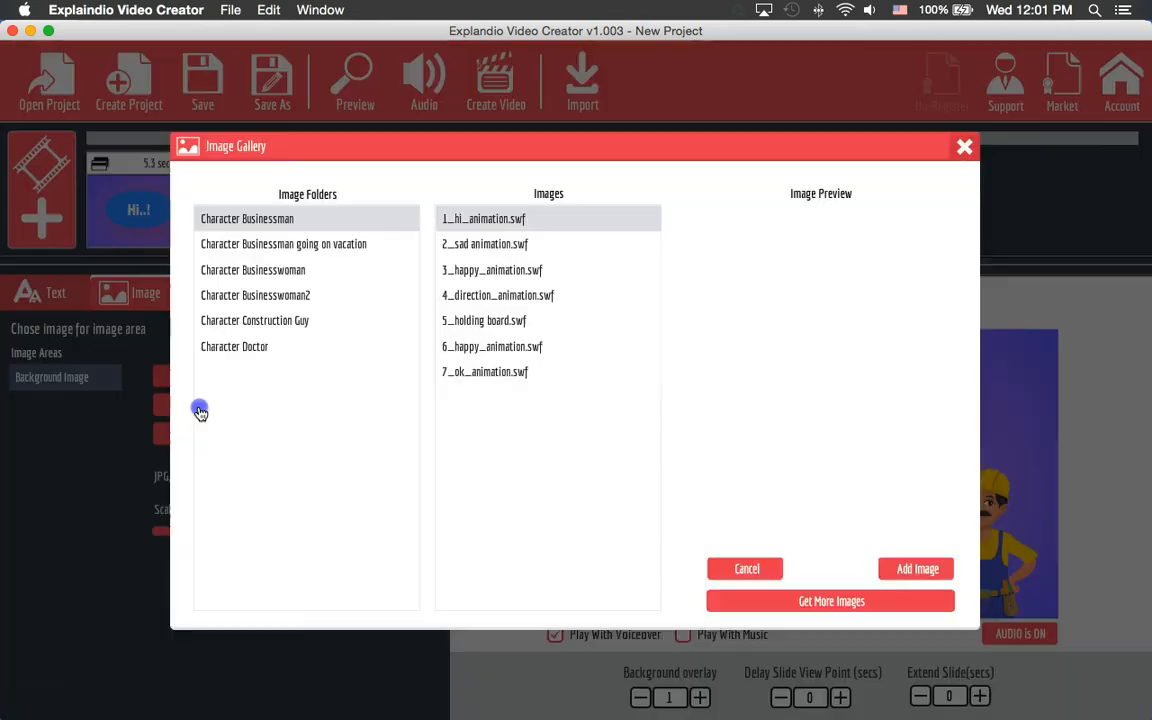
left_click(258, 244)
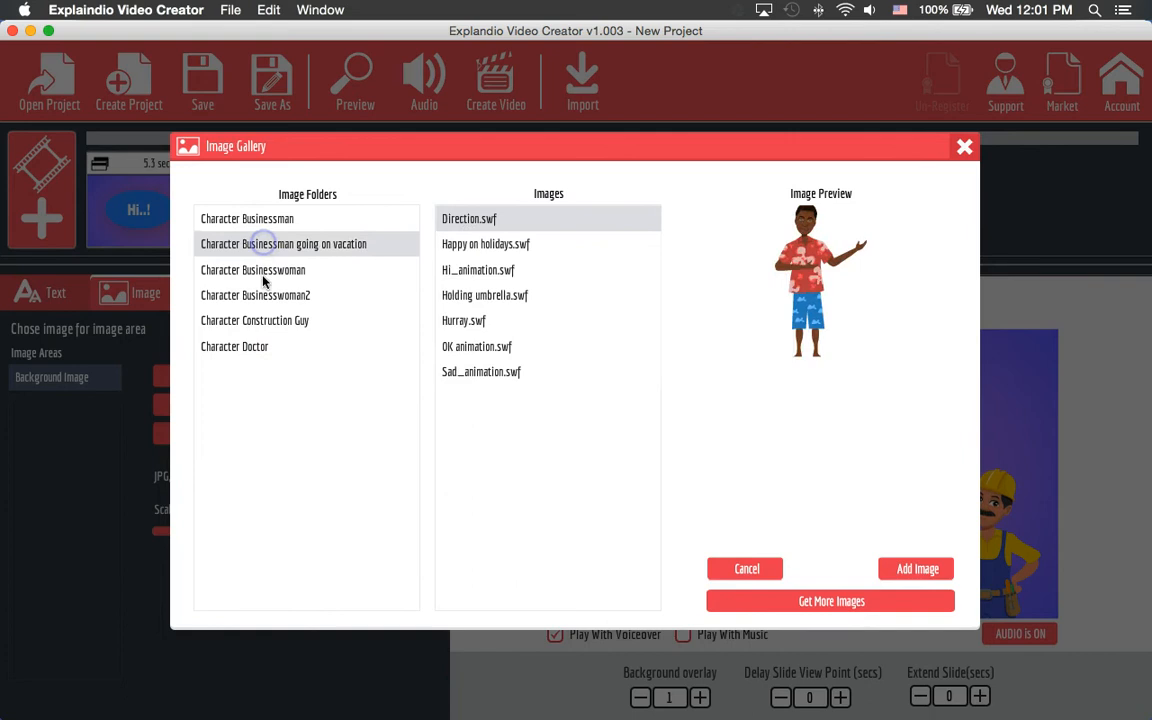
left_click(255, 270)
left_click(260, 321)
left_click(228, 346)
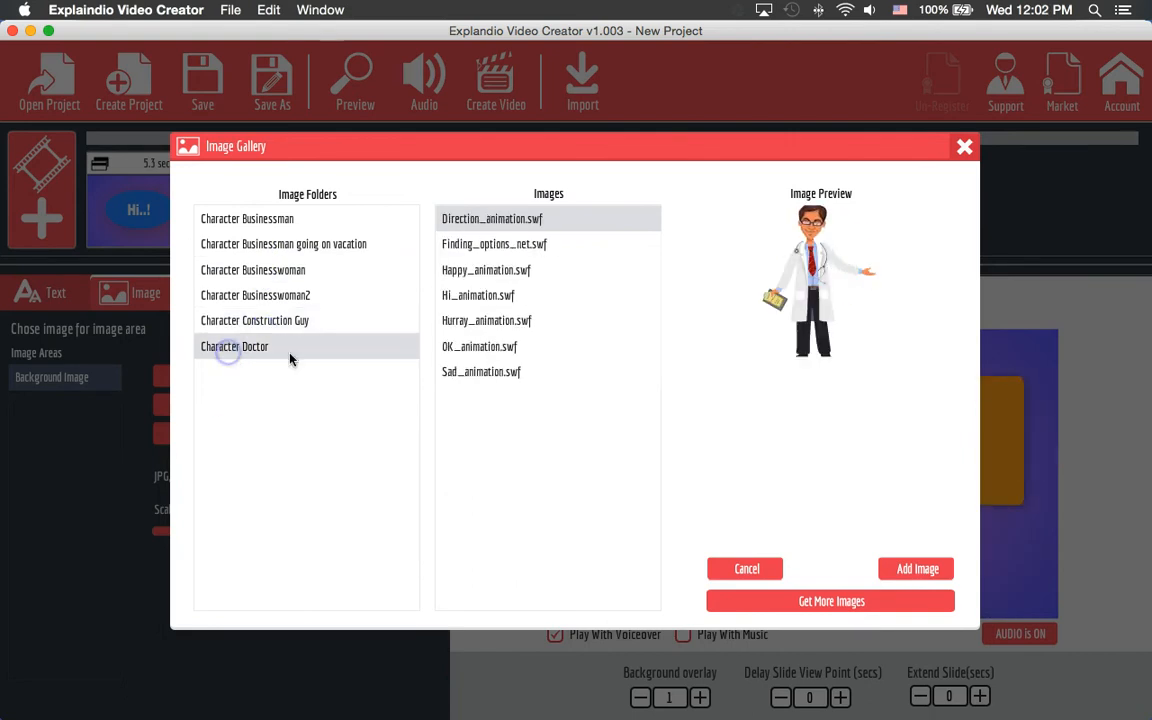
left_click(440, 370)
left_click(478, 295)
left_click(470, 268)
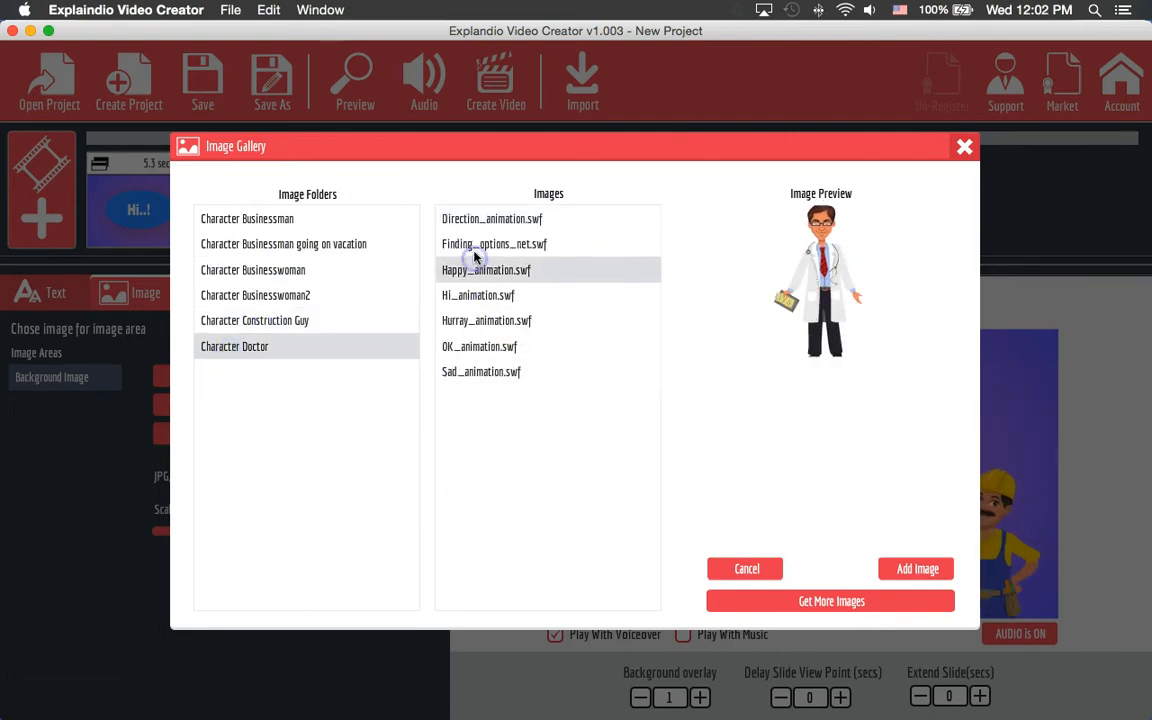
left_click(472, 219)
left_click(762, 568)
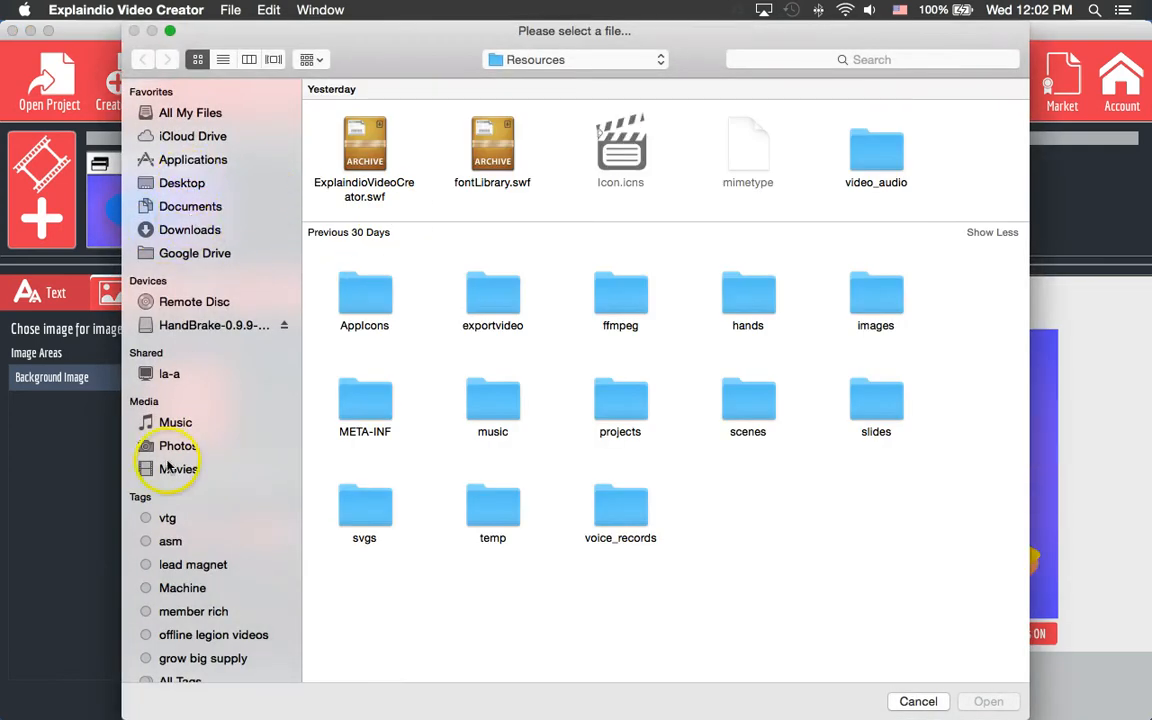
left_click(172, 449)
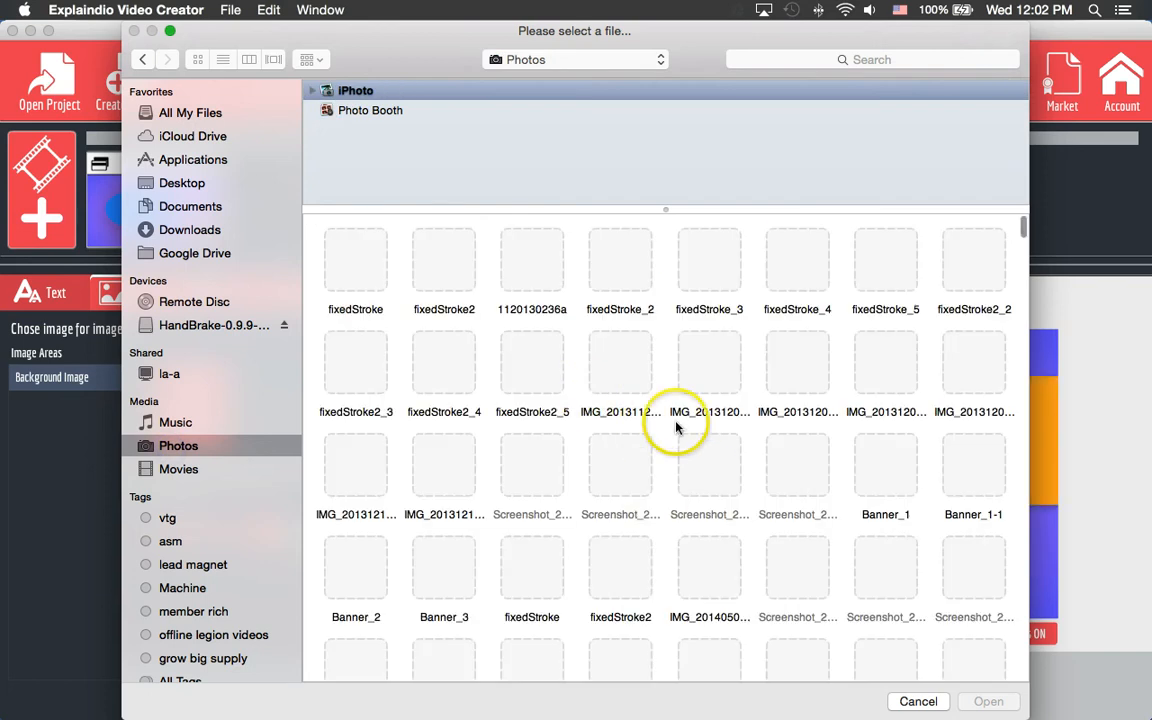
scroll(680, 430, "down", 2)
scroll(676, 428, "down", 15)
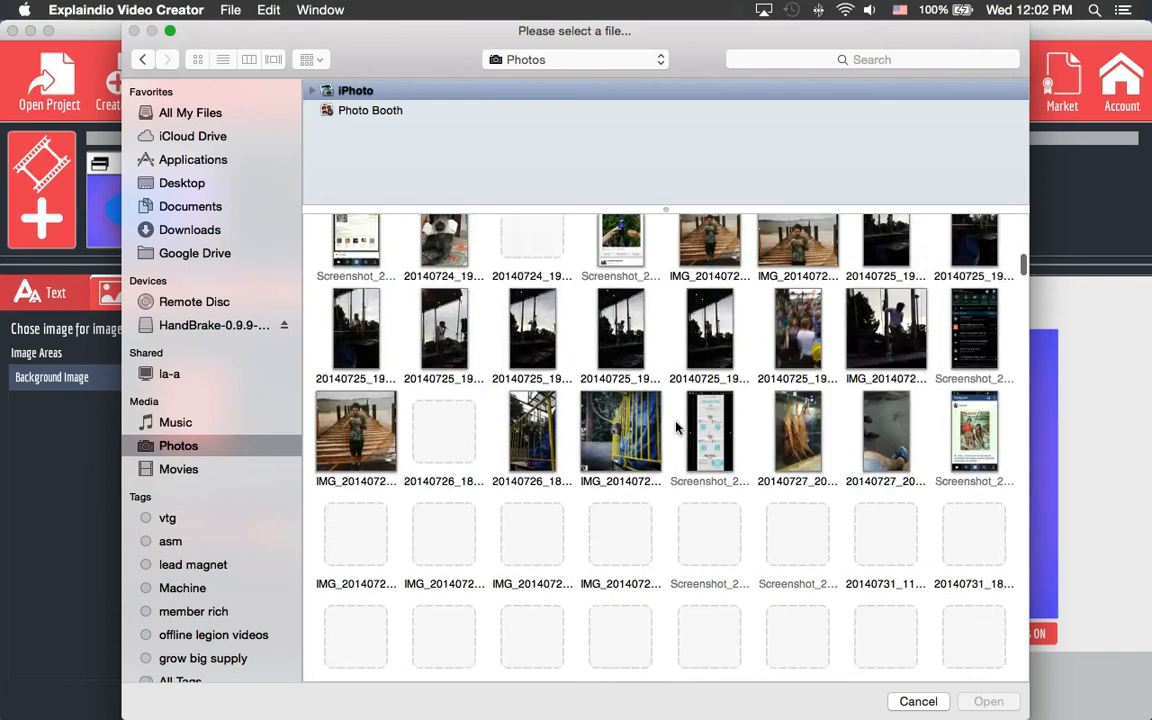
scroll(678, 426, "up", 1)
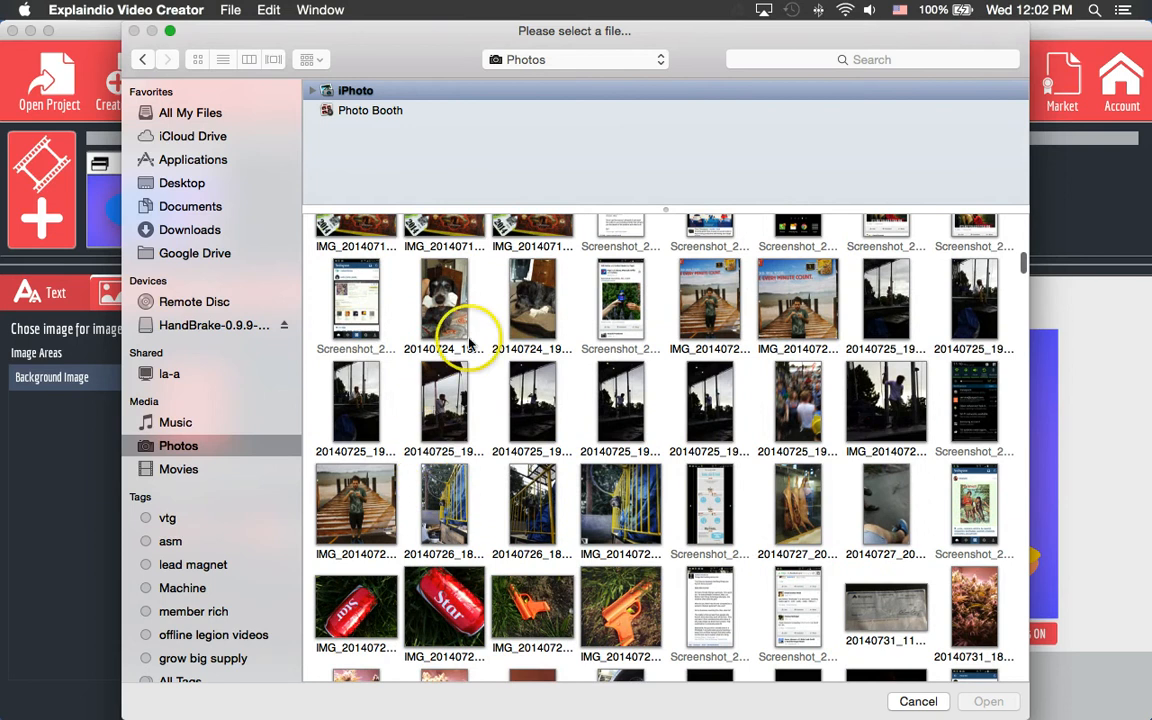
double_click(533, 305)
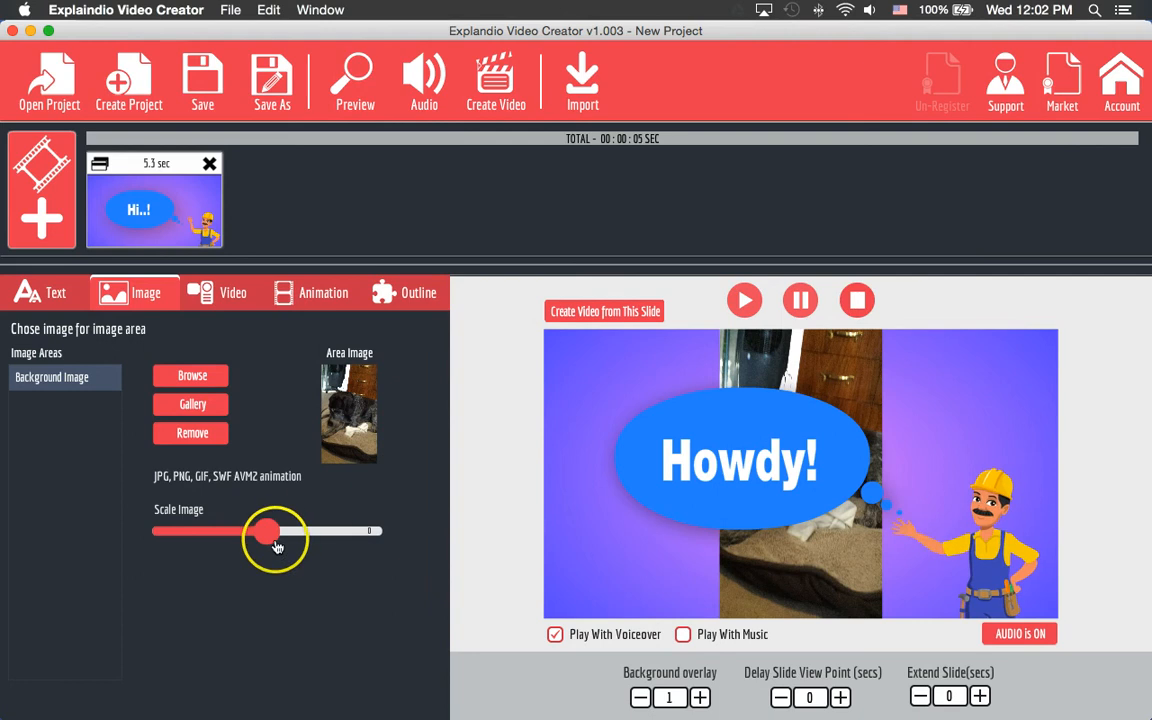
mouse_move(268, 531)
left_mouse_down()
mouse_move(299, 538)
mouse_move(233, 533)
mouse_move(291, 531)
left_mouse_up()
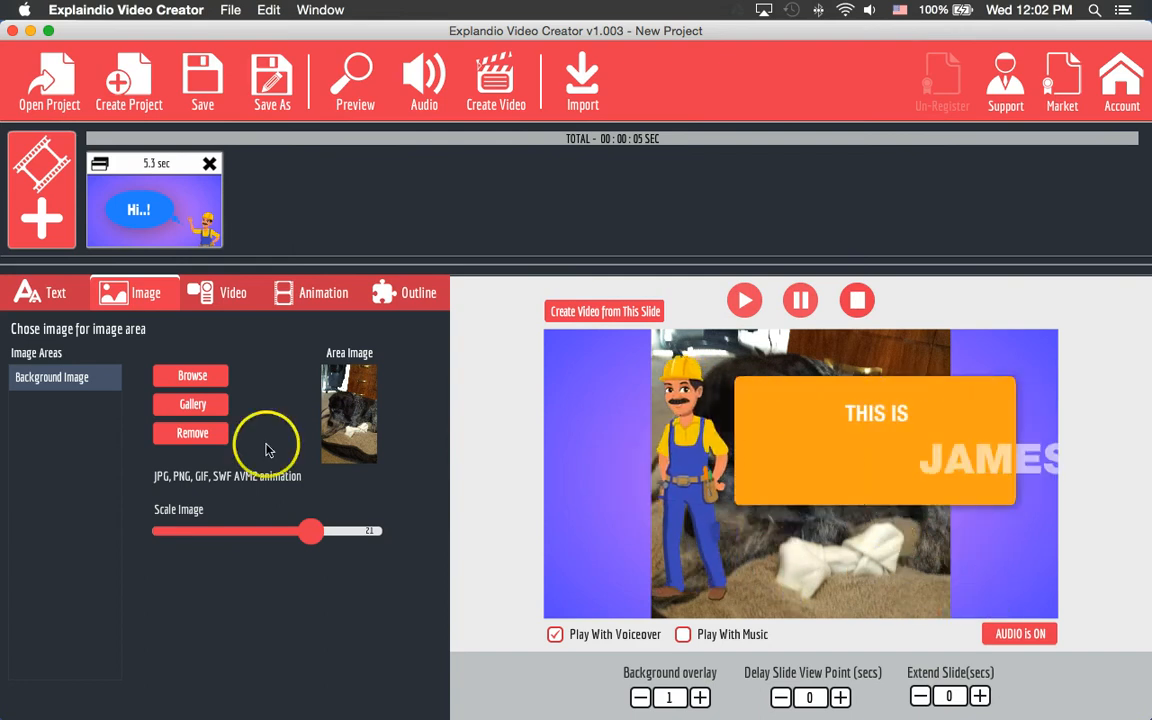
left_click(197, 440)
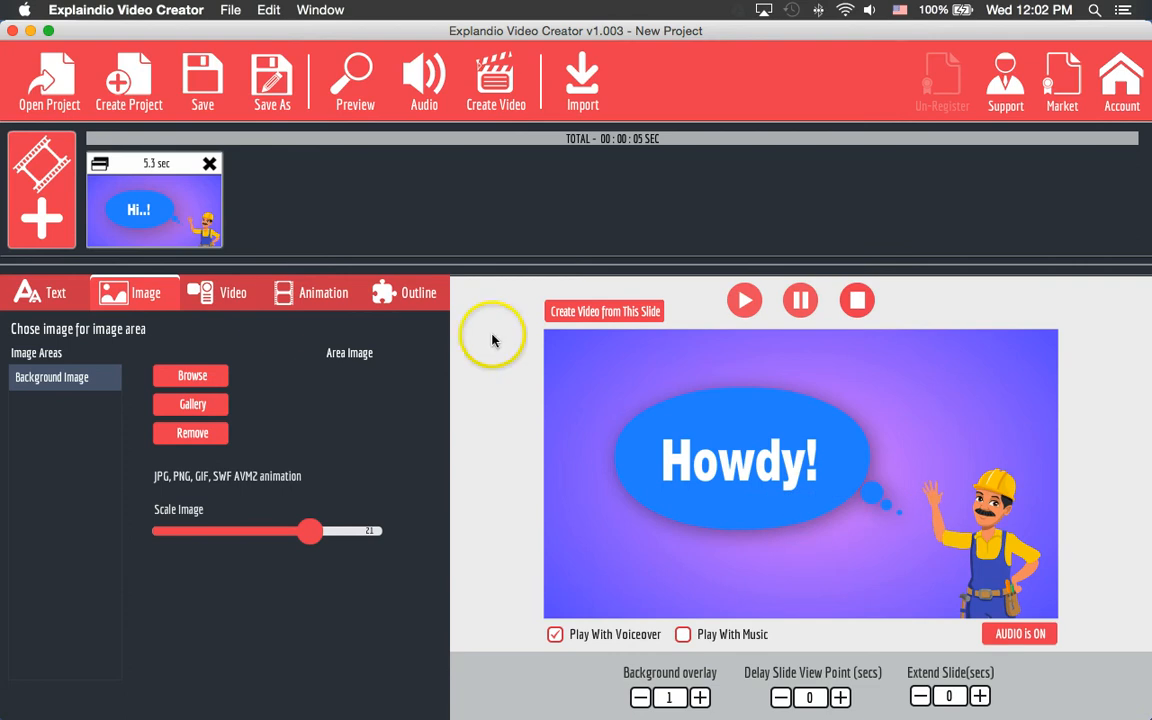
- Trial hd ocean.mp4 as the slide's background video, then remove it again
left_click(233, 296)
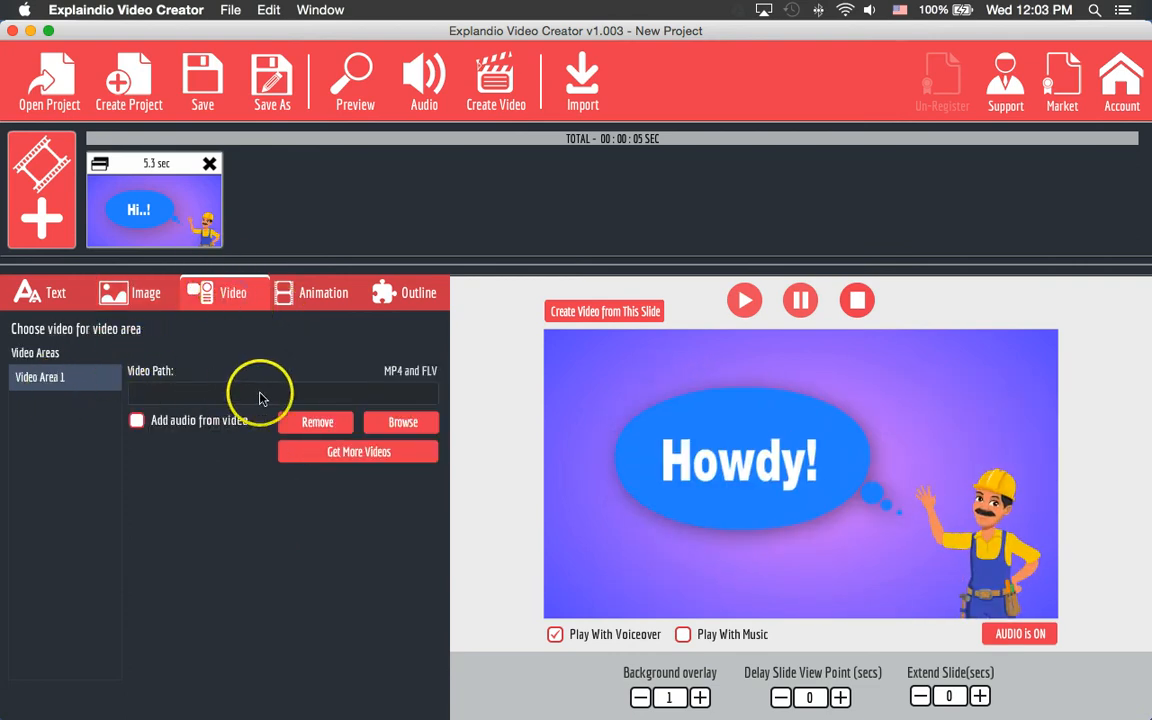
left_click(408, 423)
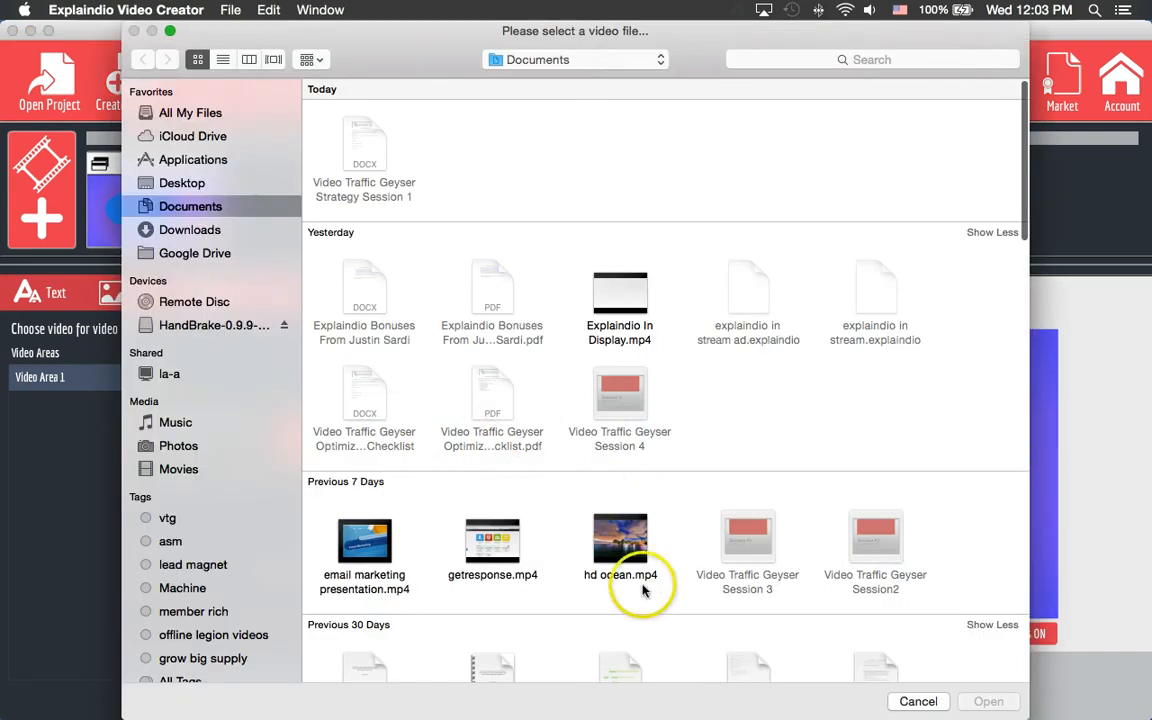
double_click(630, 540)
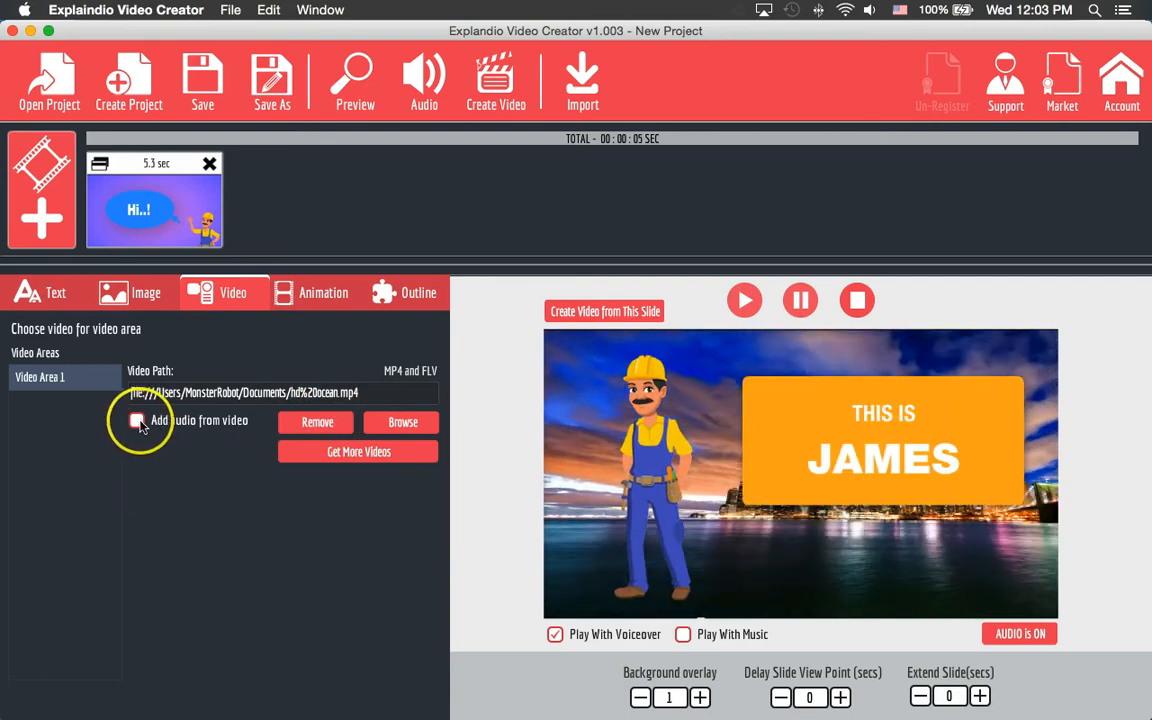
left_click(316, 421)
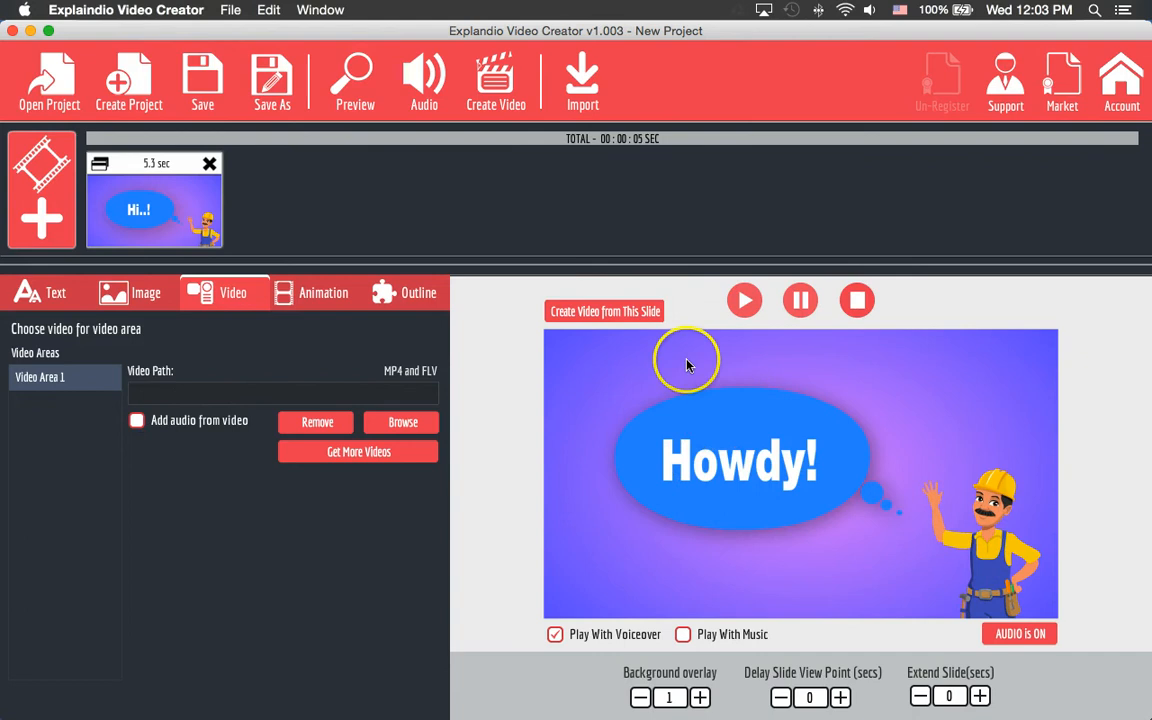
- Try a couple of Animation 1 overlay styles, then turn Animation 1 off again
left_click(313, 294)
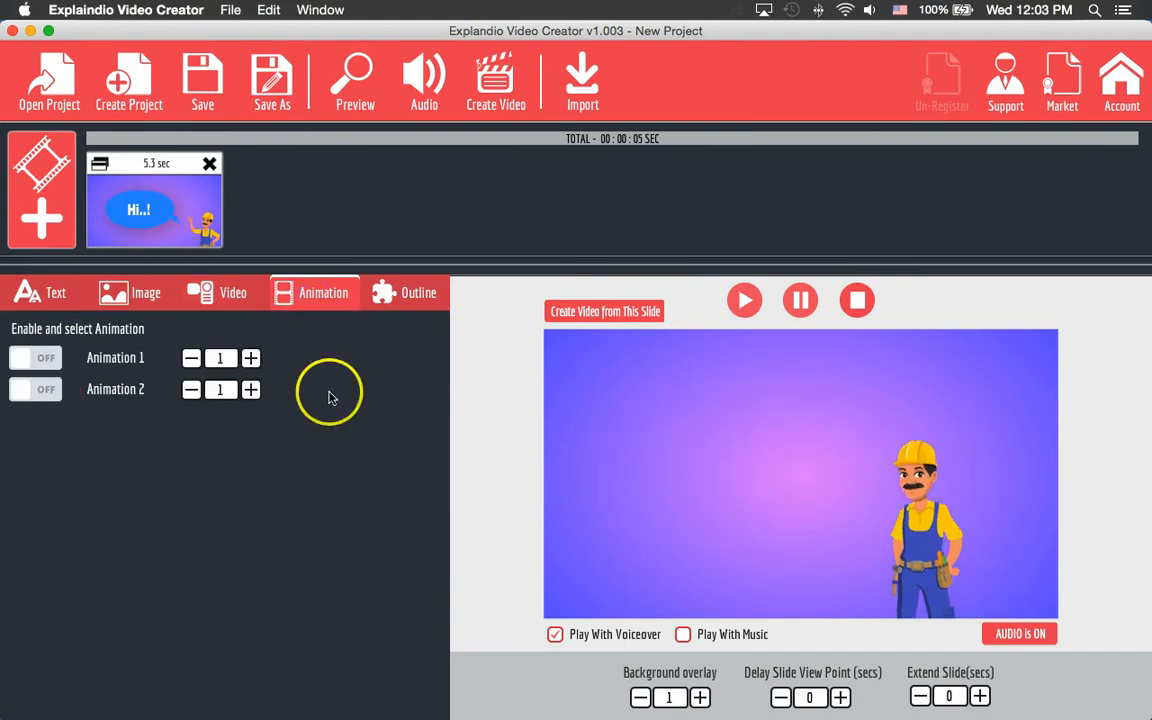
left_click(45, 360)
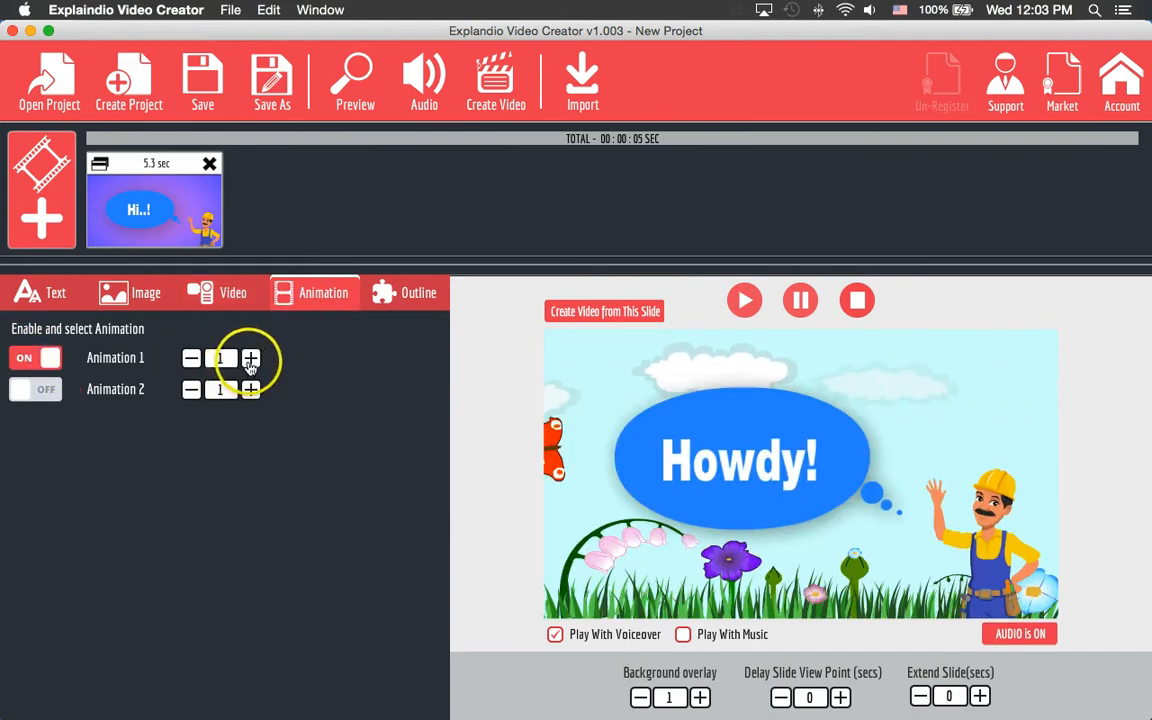
left_click(250, 358)
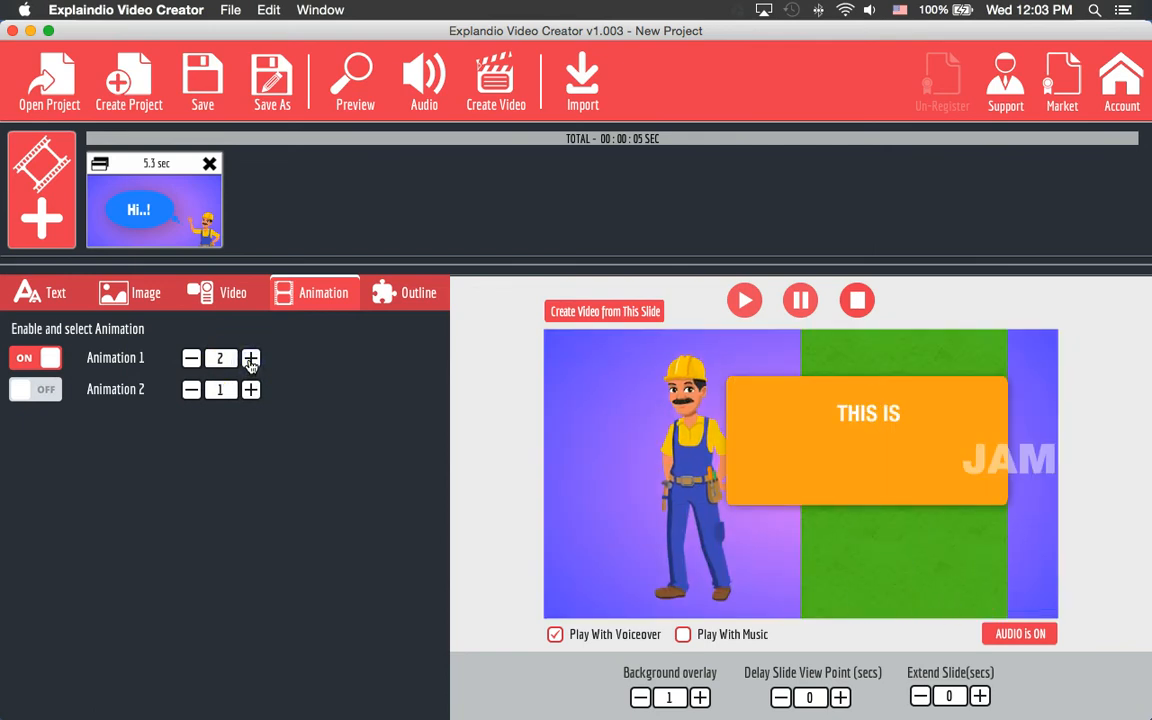
left_click(250, 358)
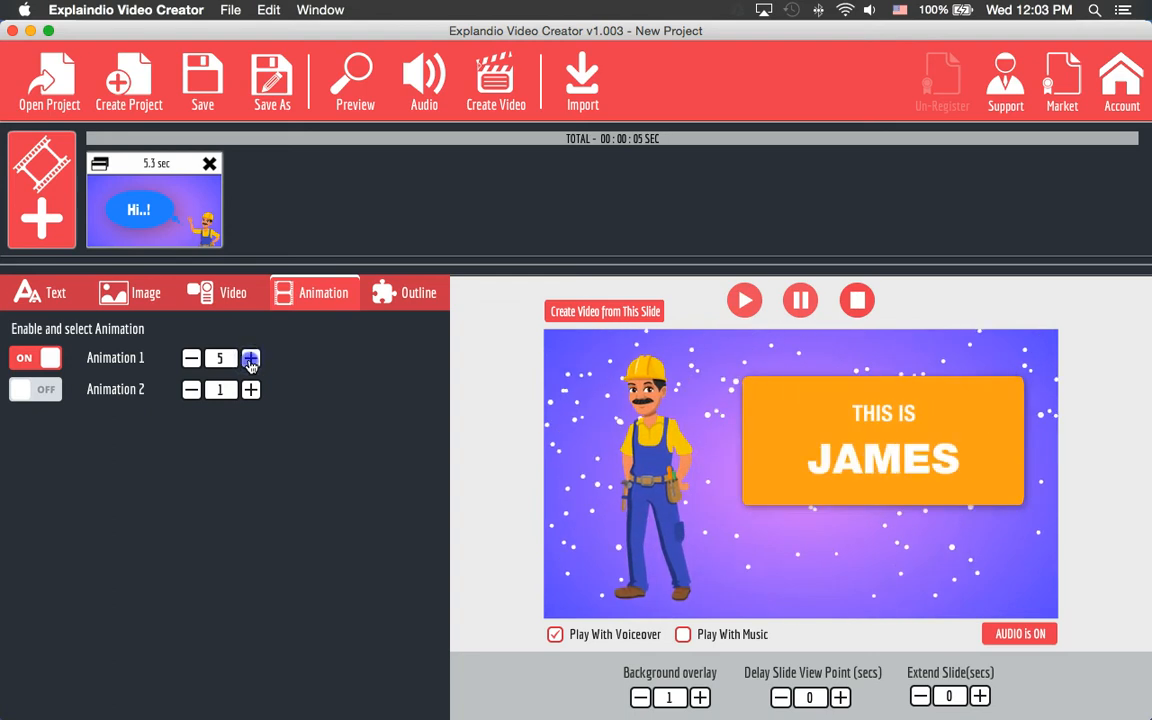
left_click(45, 360)
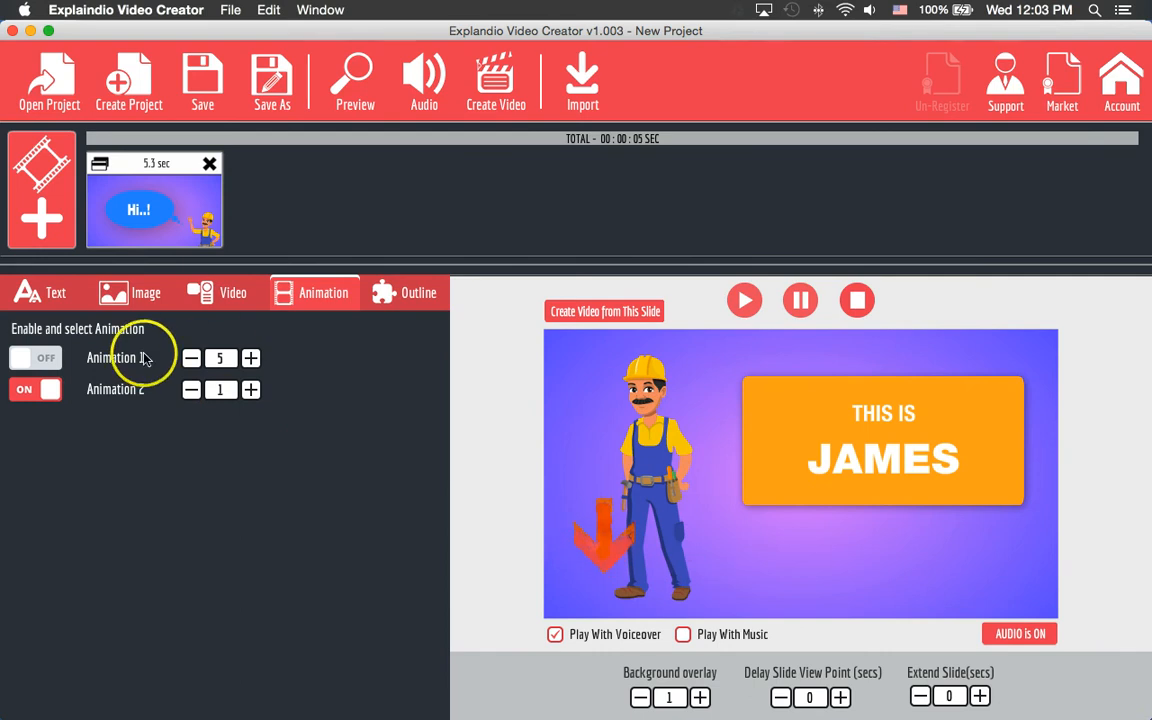
- Step Animation 2's value up to 10, then switch Animation 2 off
left_click(252, 390)
left_click(251, 390)
left_click(251, 390)
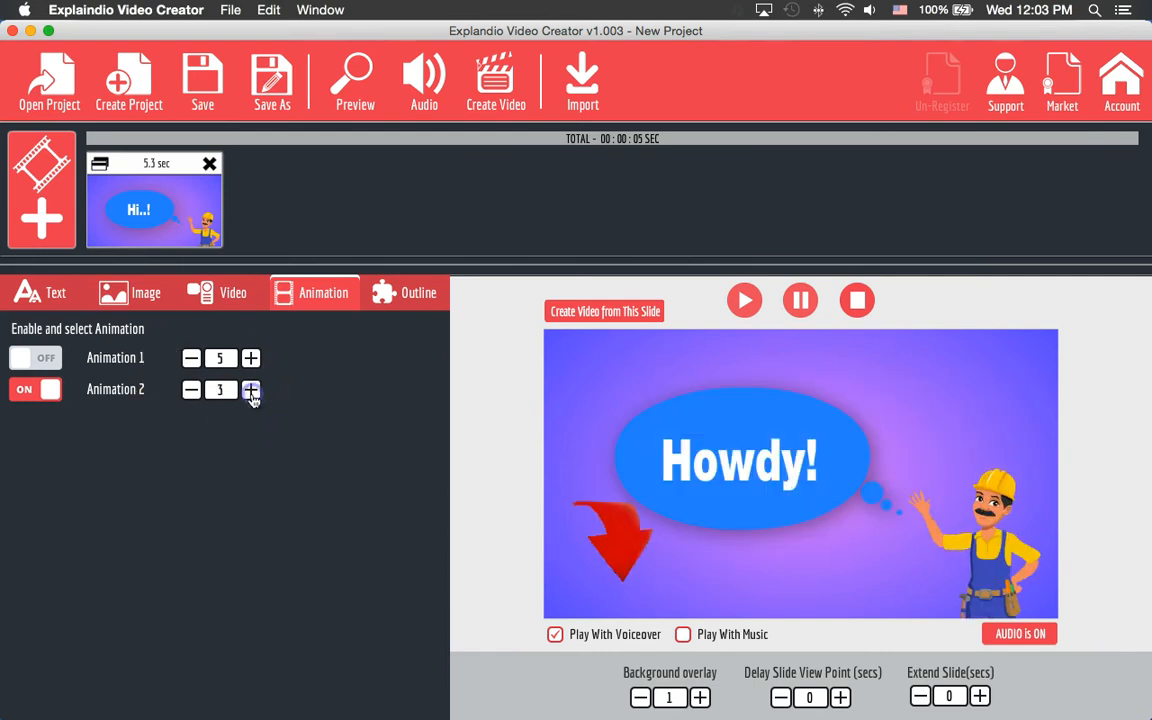
left_click(251, 390)
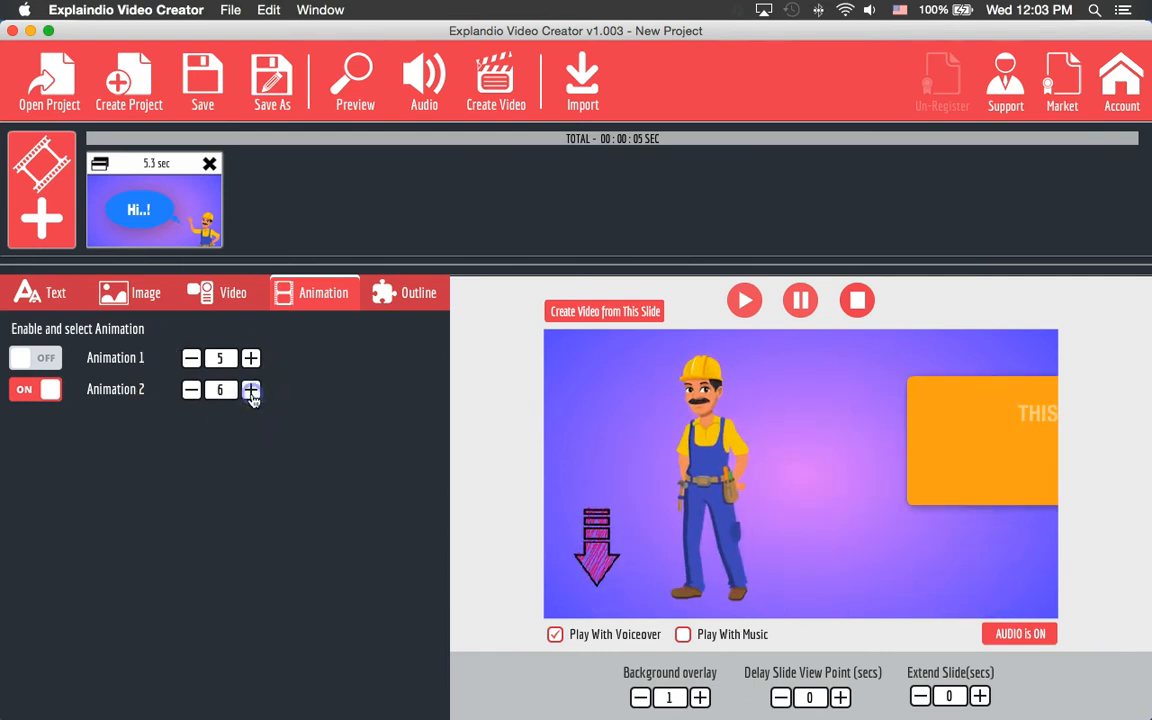
left_click(251, 390)
left_click(251, 390)
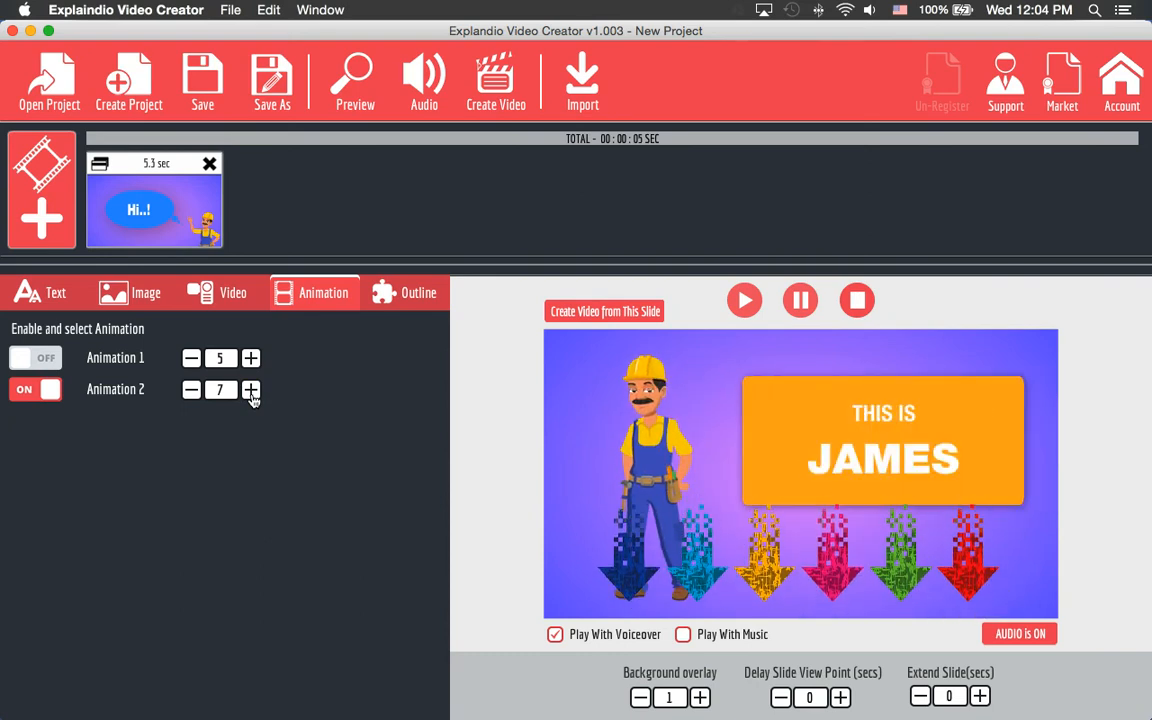
left_click(251, 390)
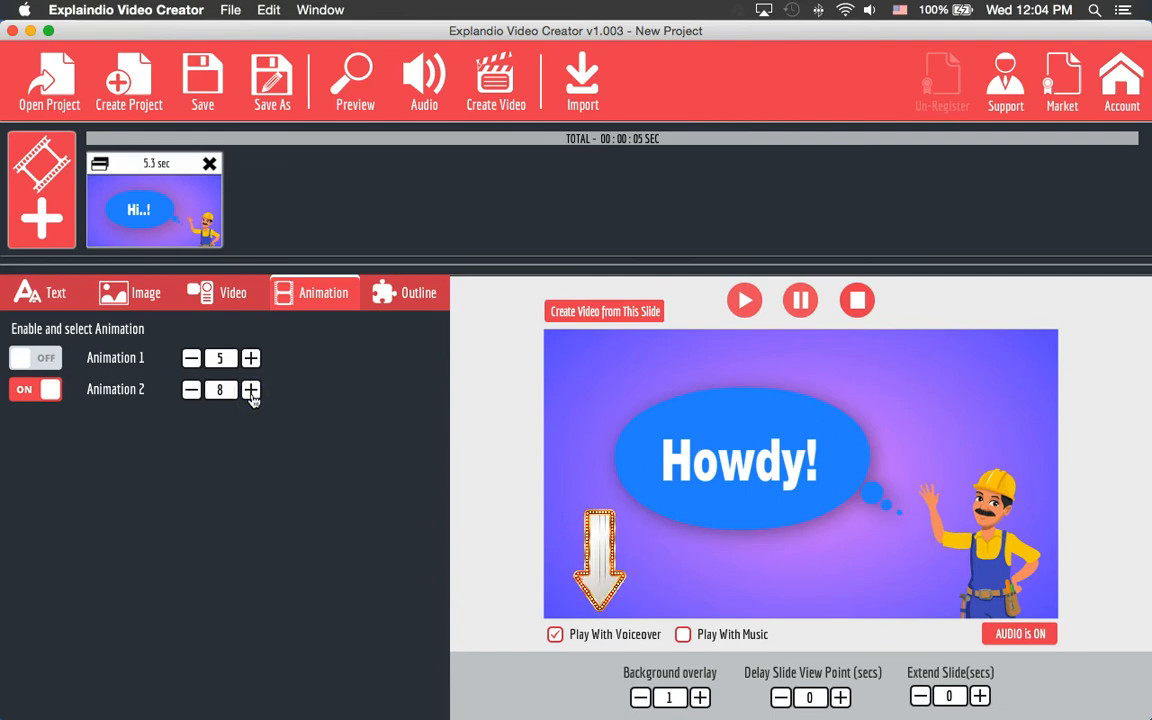
left_click(251, 390)
left_click(251, 390)
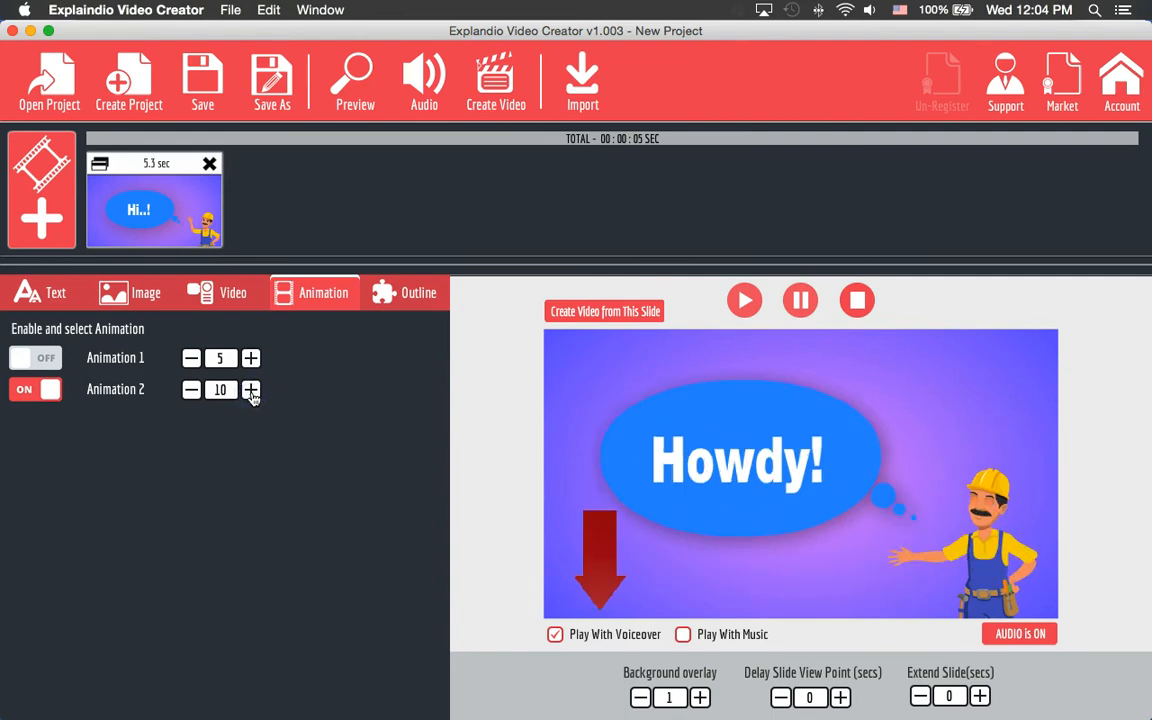
left_click(24, 392)
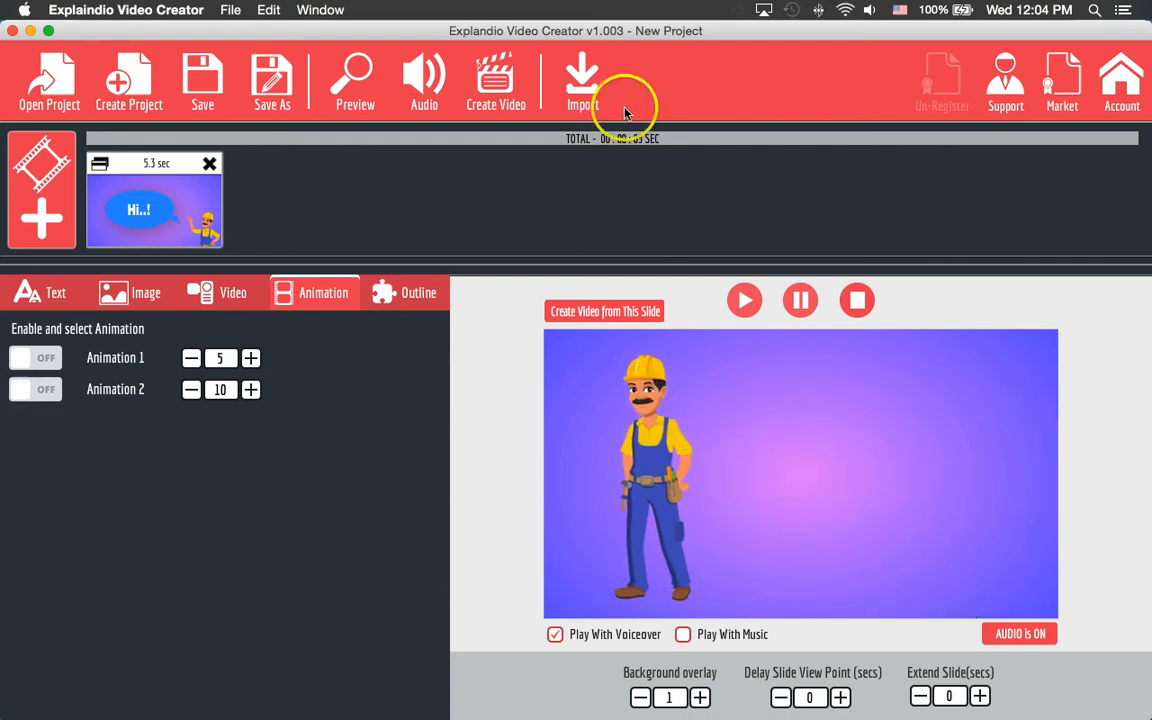
- Toggle Outline Areas 1 and 2 off and on to preview them, leaving every outline area ticked
left_click(421, 295)
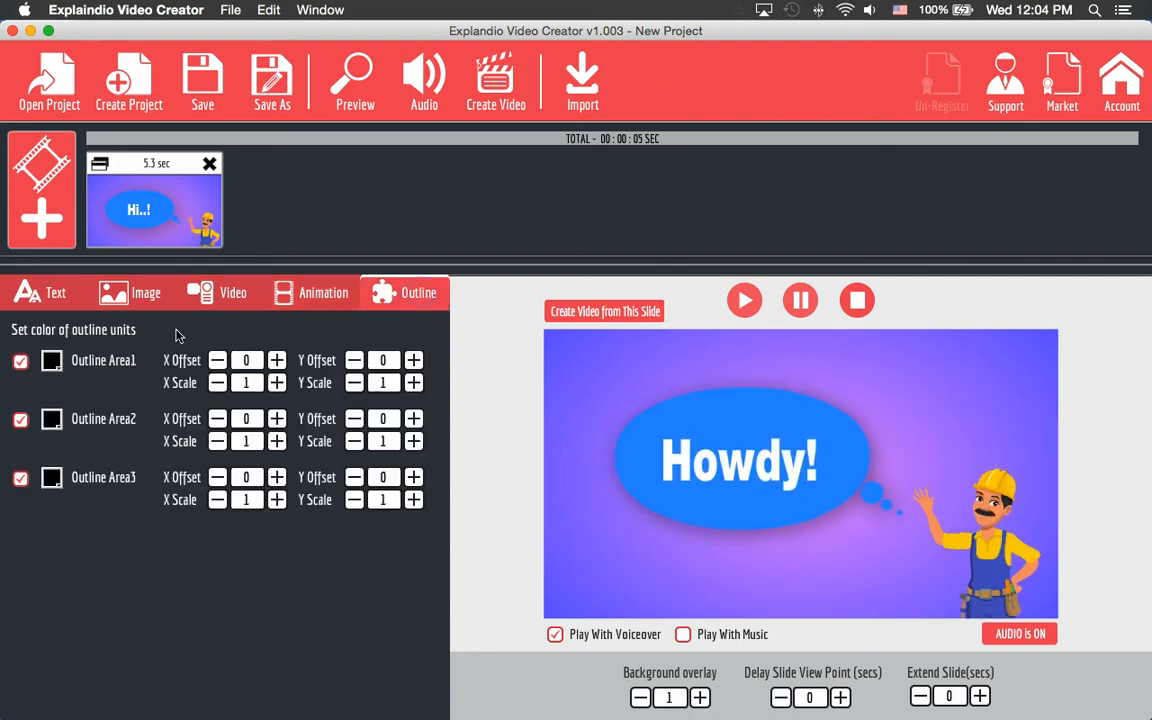
left_click(20, 361)
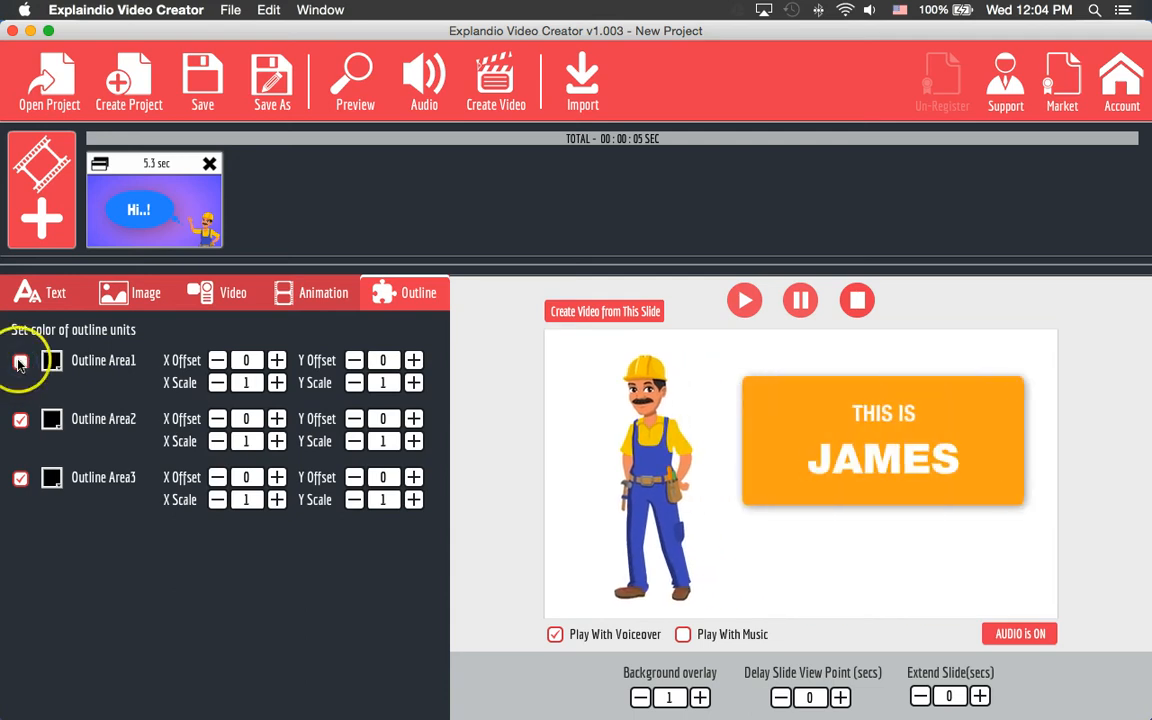
left_click(17, 361)
left_click(21, 424)
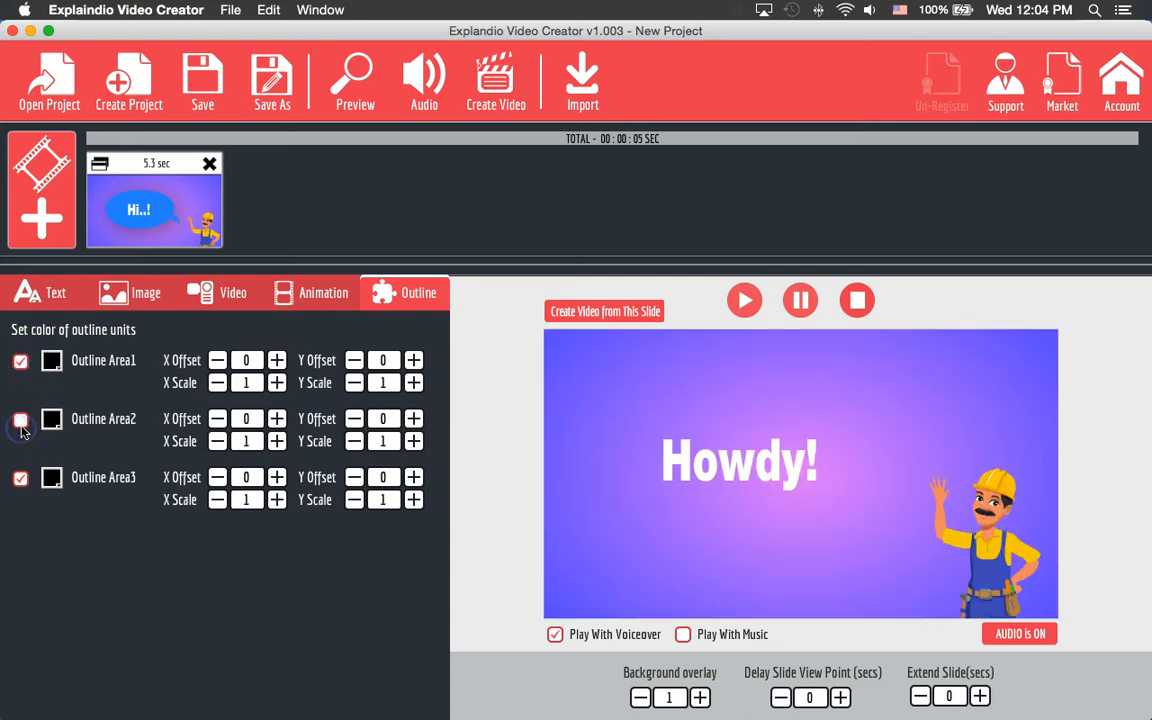
left_click(21, 424)
left_click(21, 424)
left_click(21, 424)
left_click(21, 424)
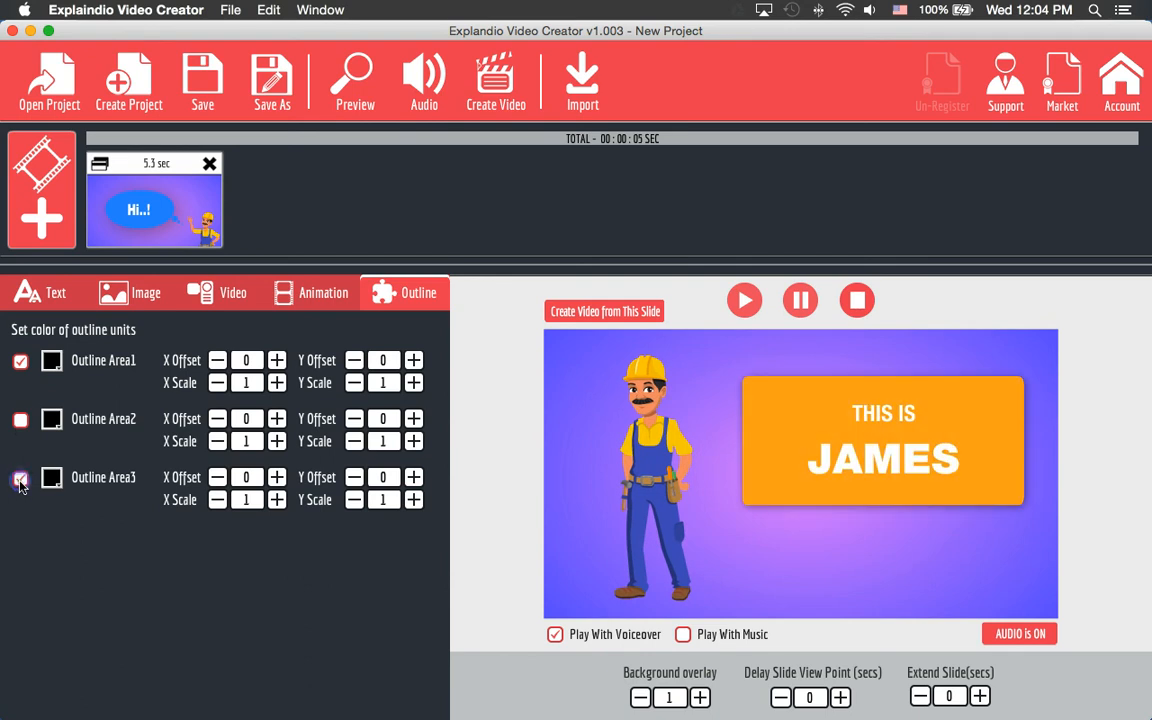
left_click(19, 422)
- Create a new blank sketch scene and open the Sketch Image Gallery via Add Image
left_click(36, 213)
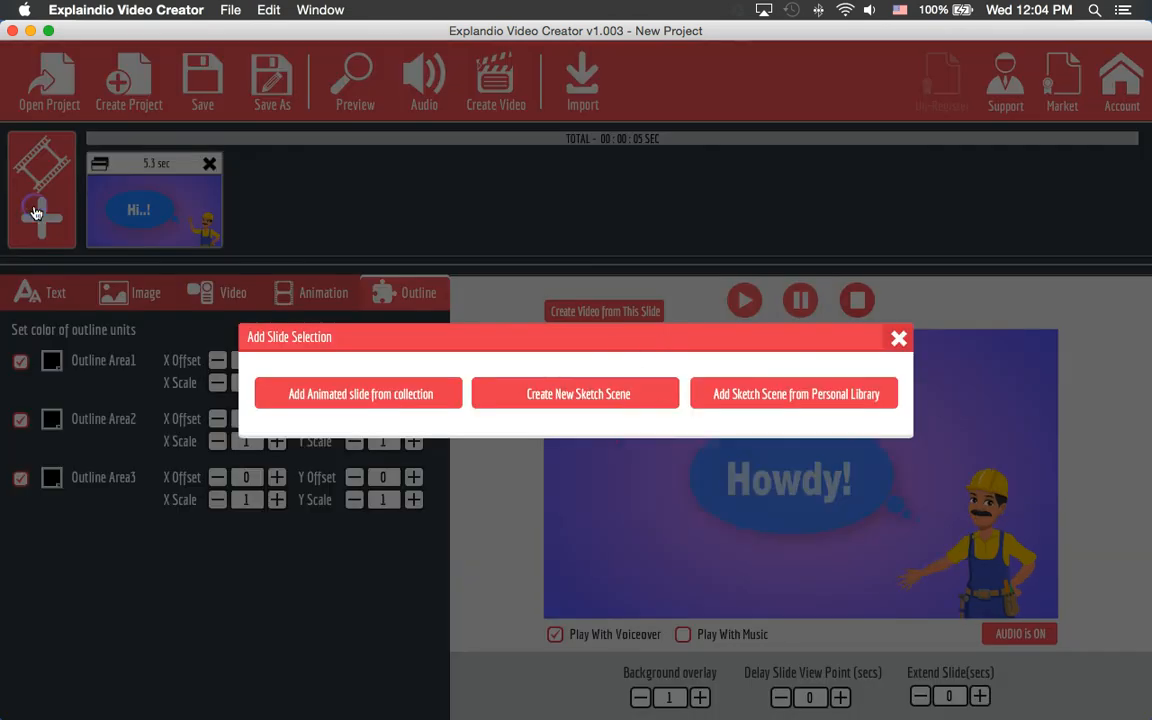
left_click(632, 398)
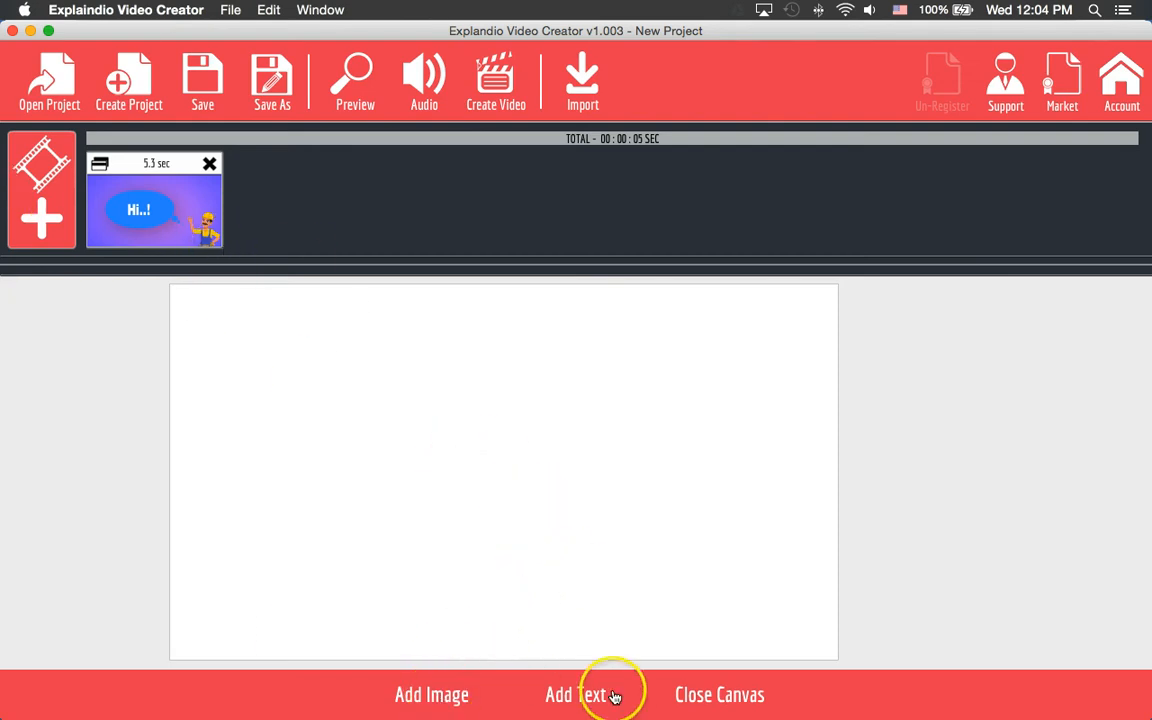
left_click(433, 694)
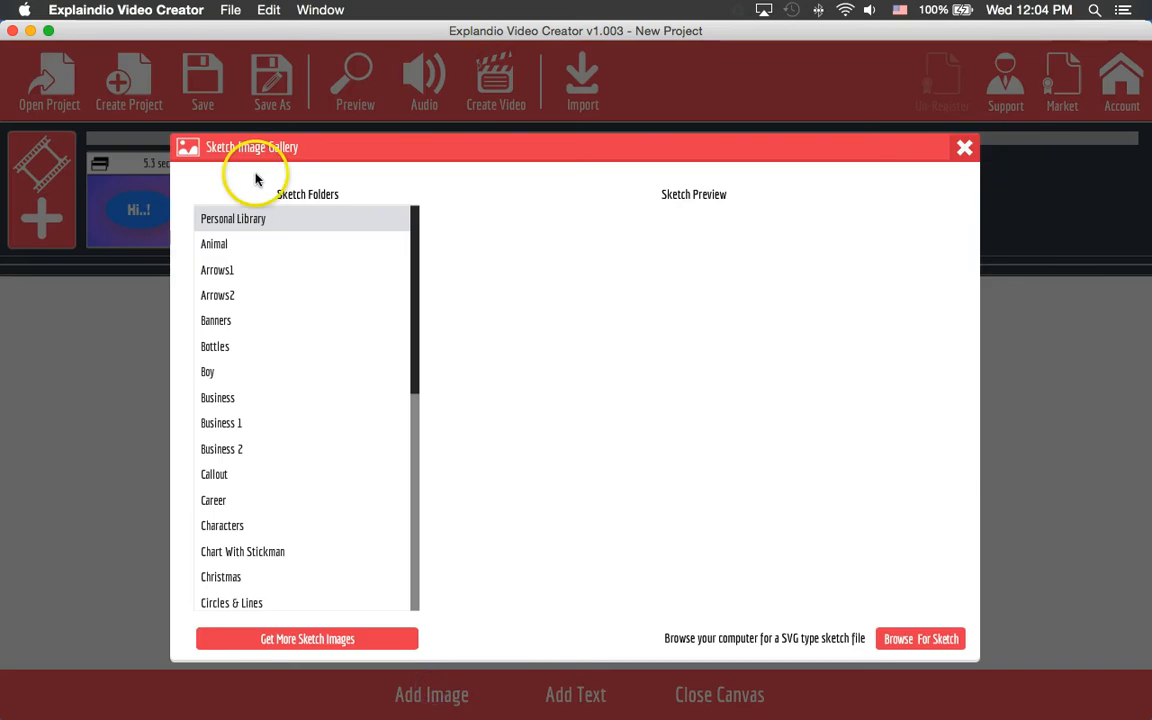
- Browse the Animal, Arrows1, Arrows2, Banners, Bottles and Boy sketch folders
left_click(227, 247)
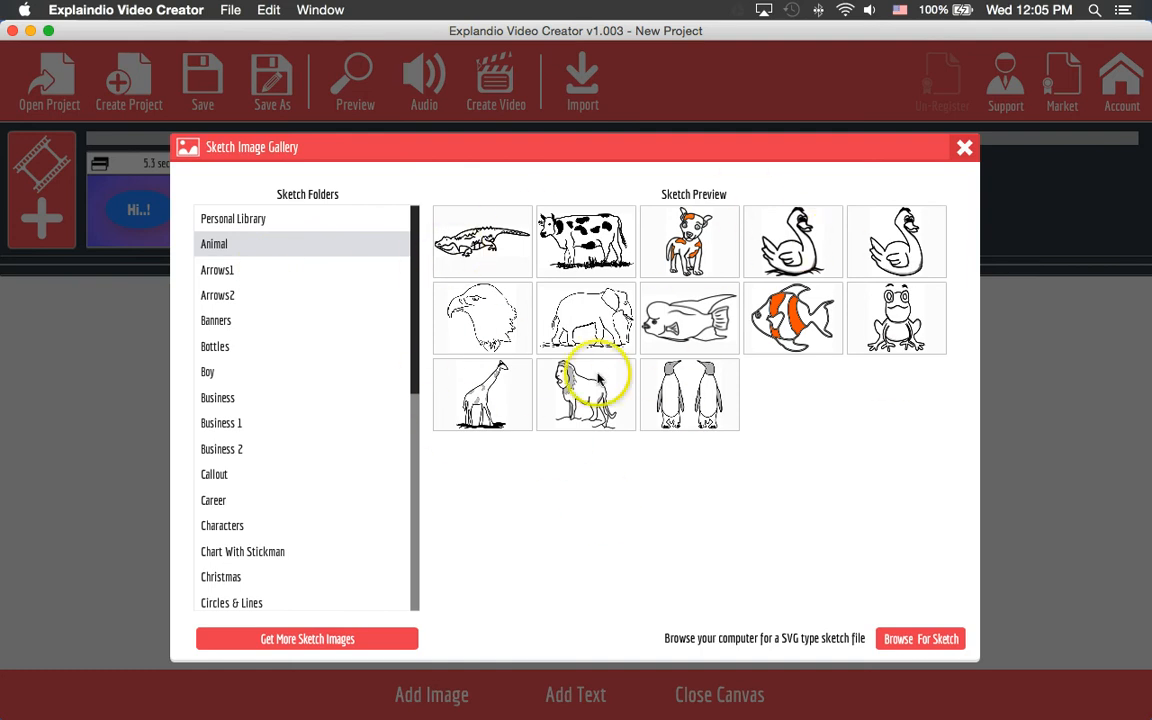
left_click(263, 269)
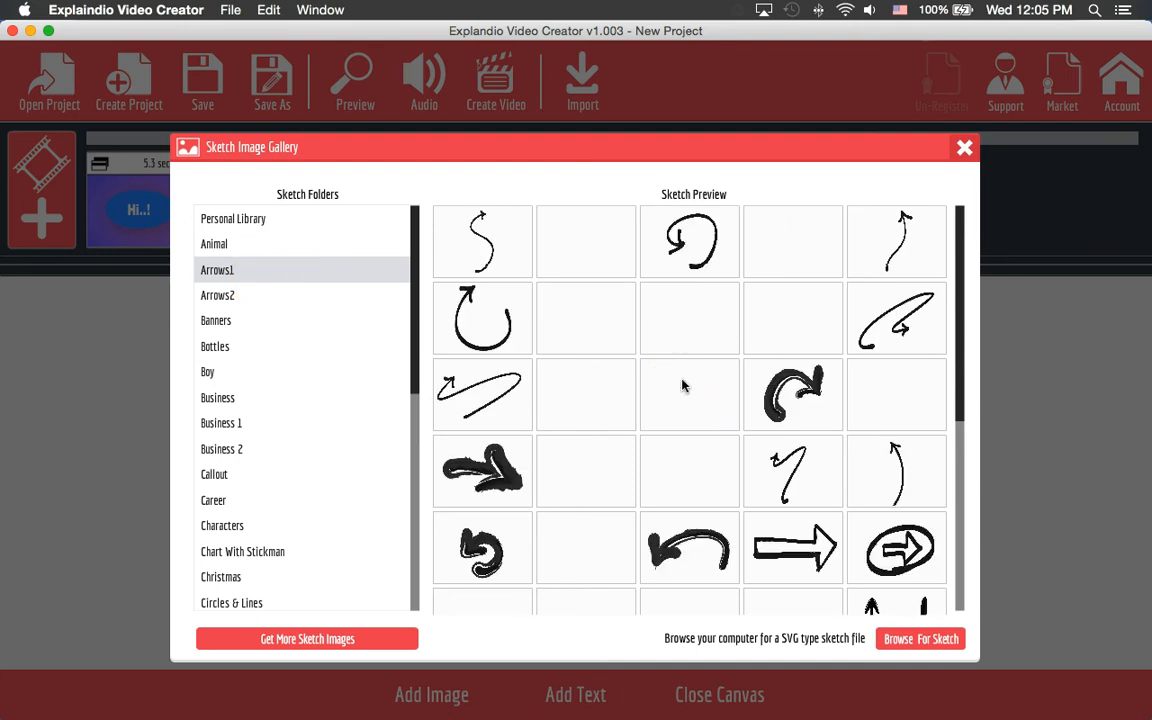
scroll(683, 385, "down", 5)
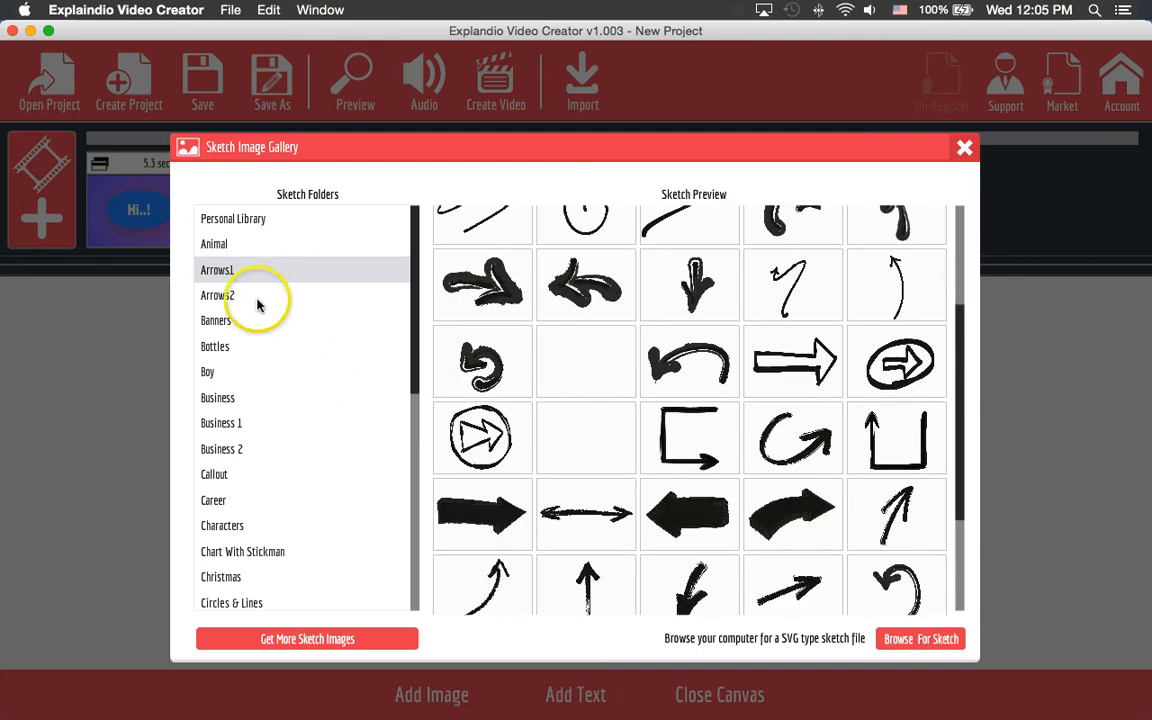
left_click(254, 298)
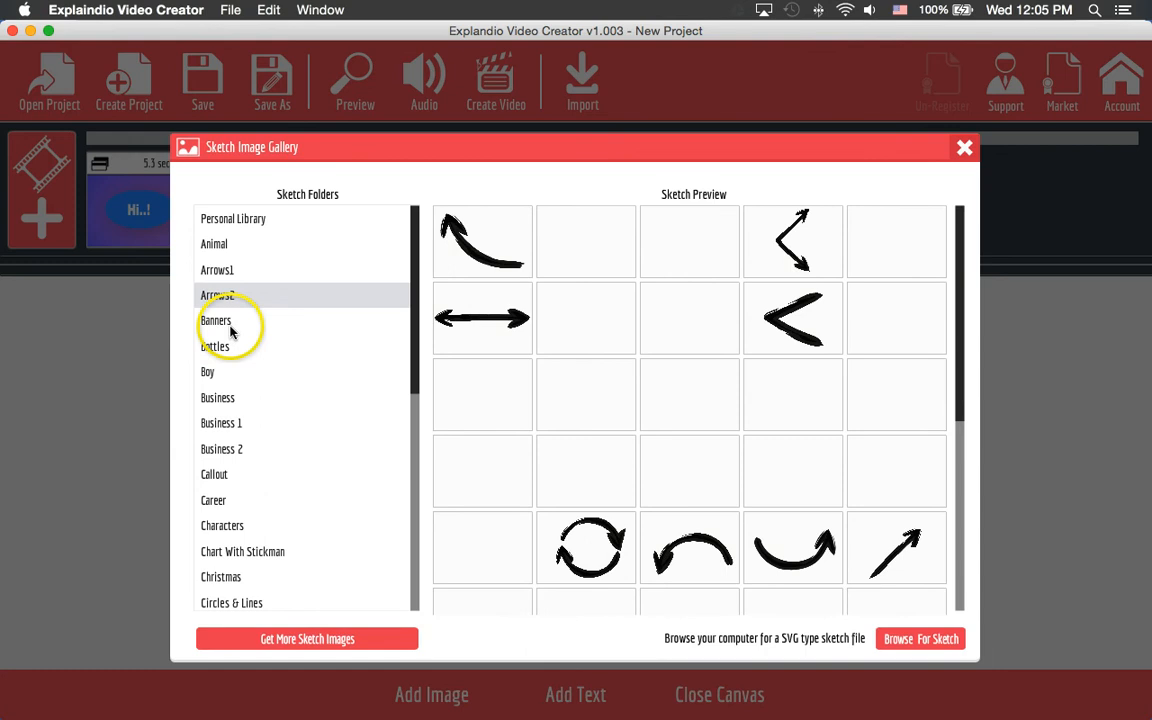
left_click(229, 331)
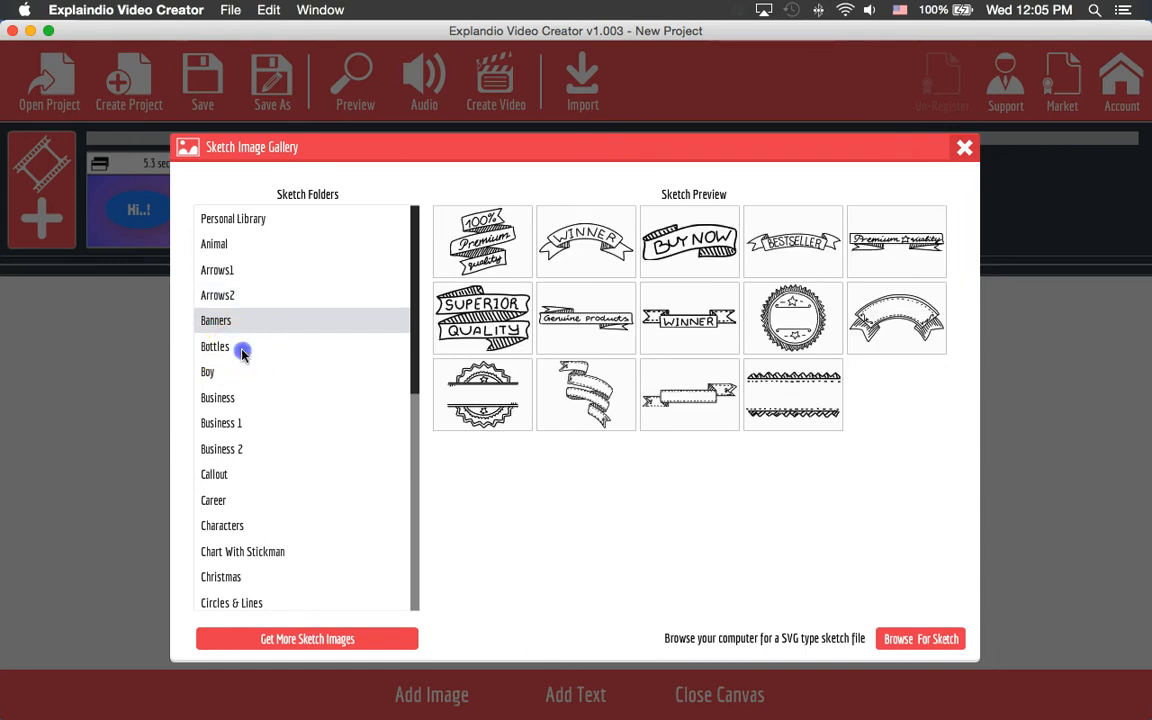
left_click(241, 350)
left_click(236, 374)
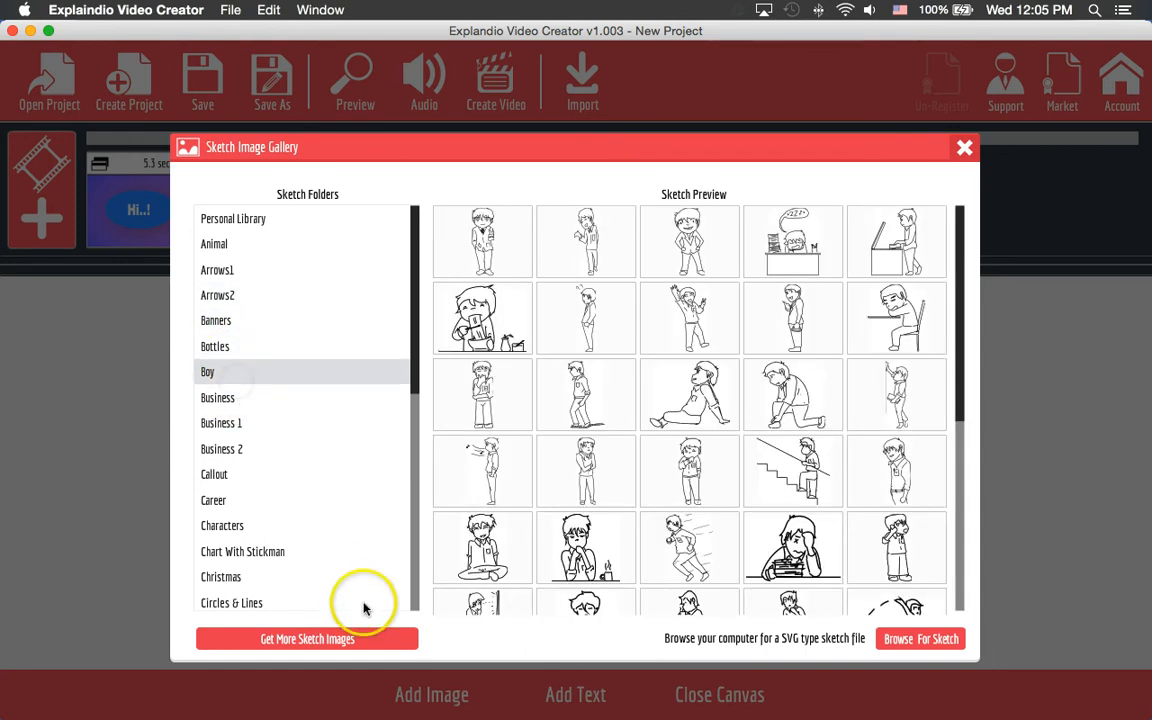
- Browse the Business 2, Callout, Circles & Lines, Tools and Transportation sketch folders
scroll(368, 600, "down", 5)
left_click(236, 287)
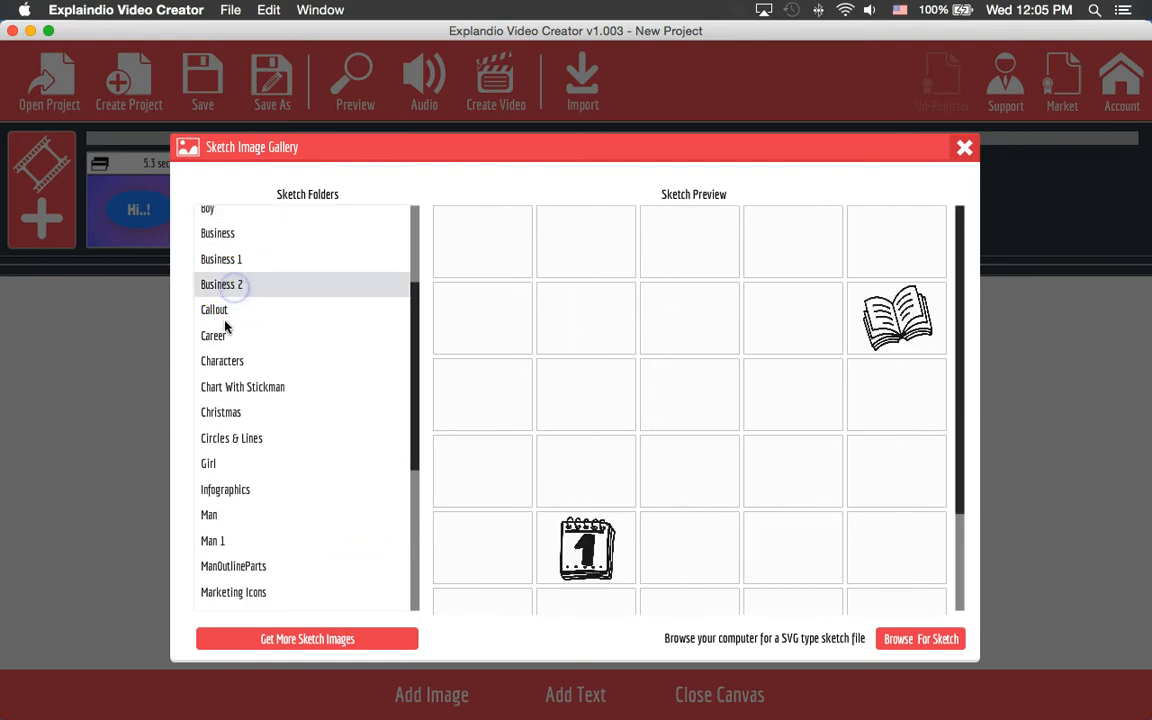
left_click(224, 311)
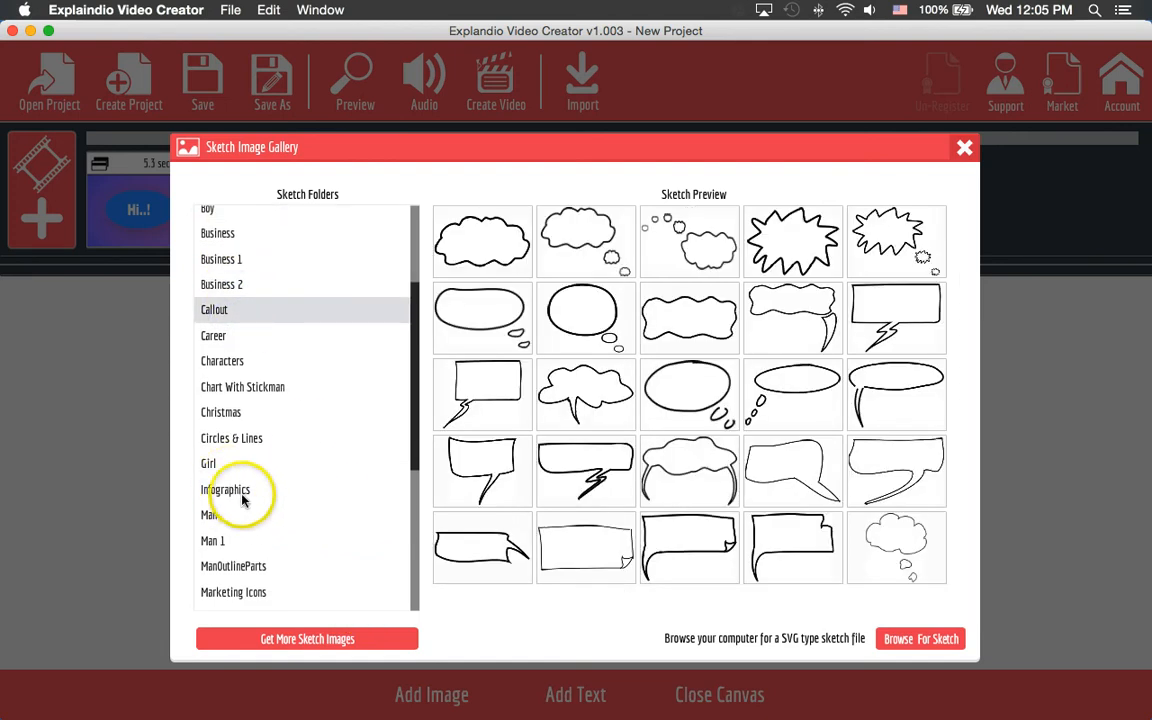
left_click(247, 443)
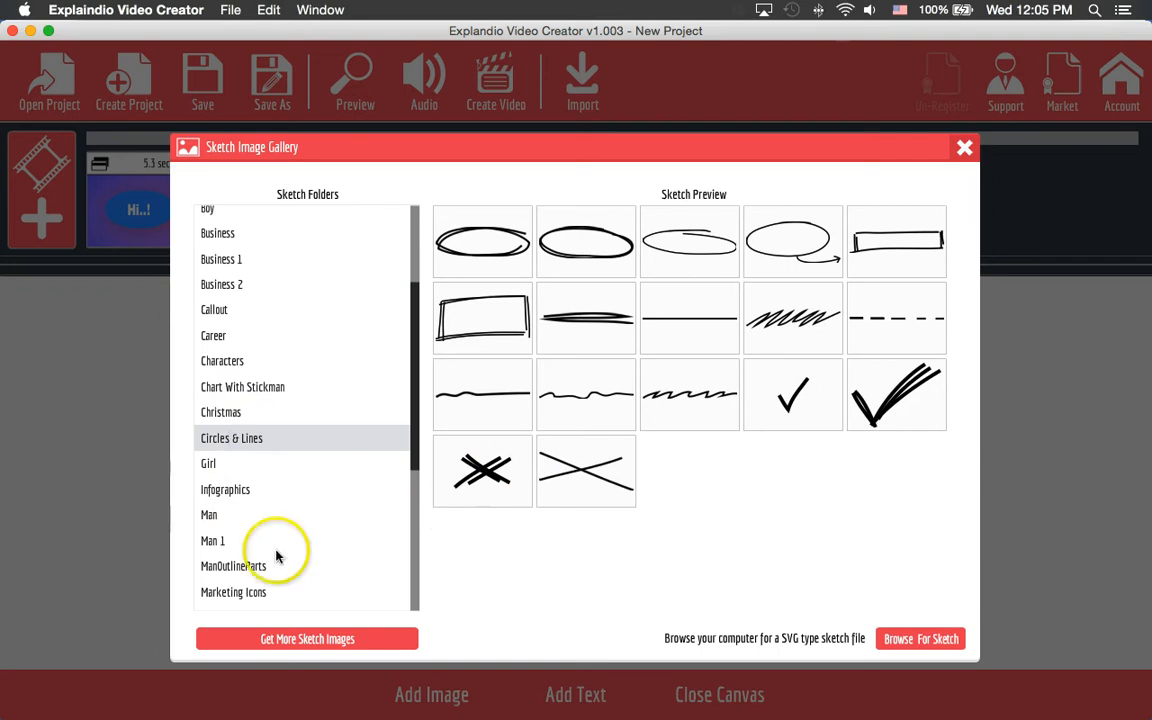
scroll(278, 557, "down", 5)
left_click(230, 500)
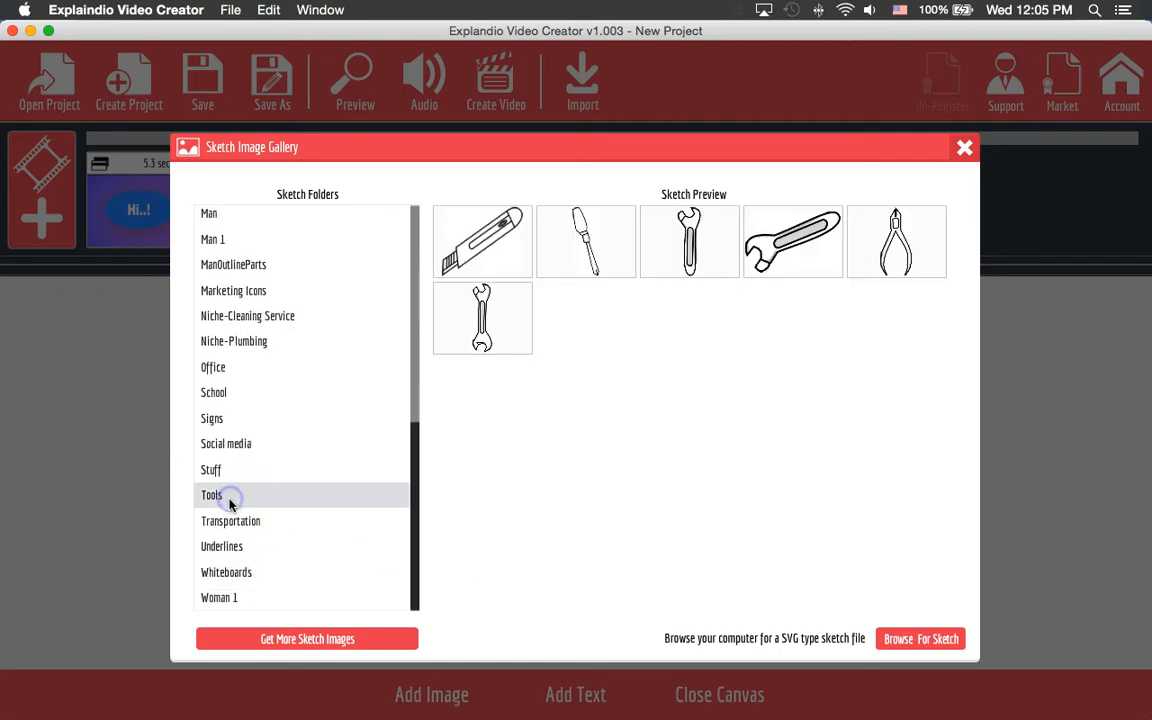
left_click(242, 529)
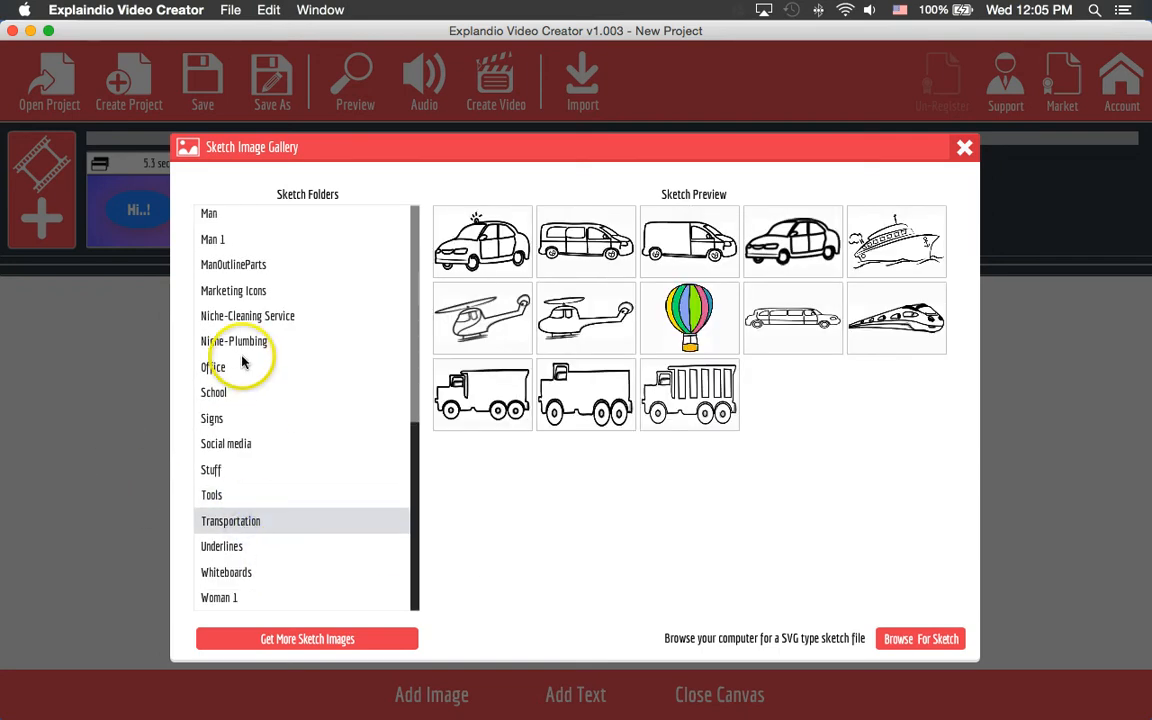
- Open the Social media folder and add its solid YouTube logo sketch to the scene
left_click(250, 292)
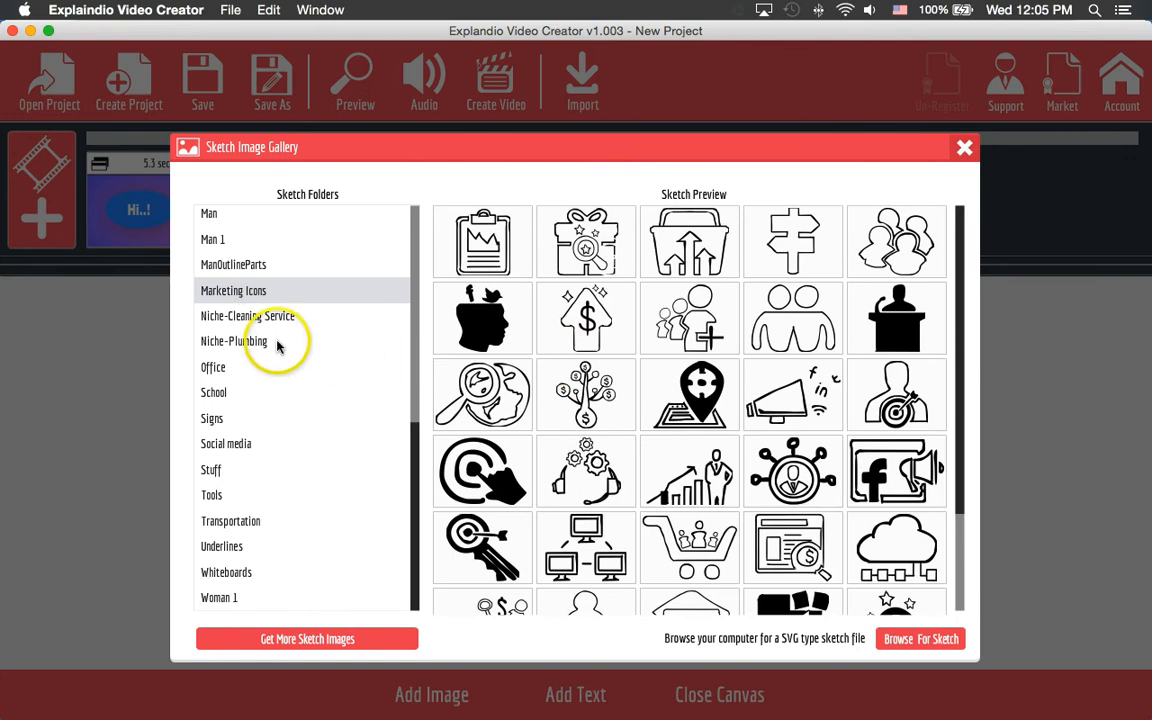
left_click(251, 445)
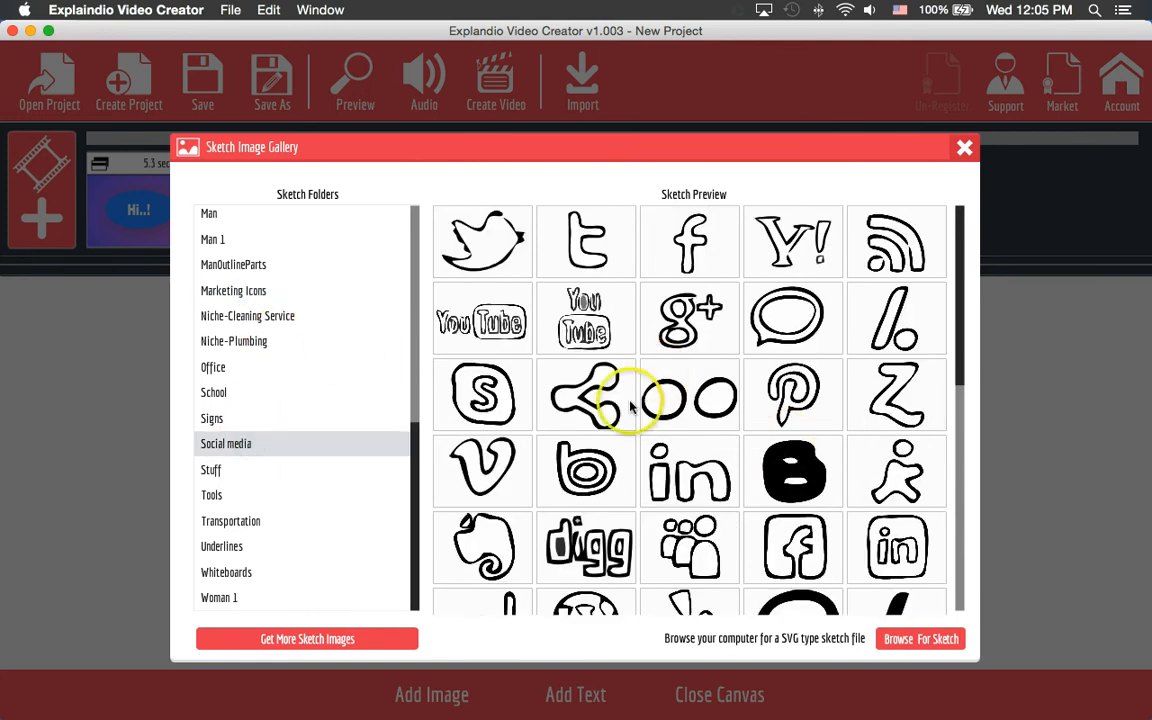
scroll(785, 485, "down", 8)
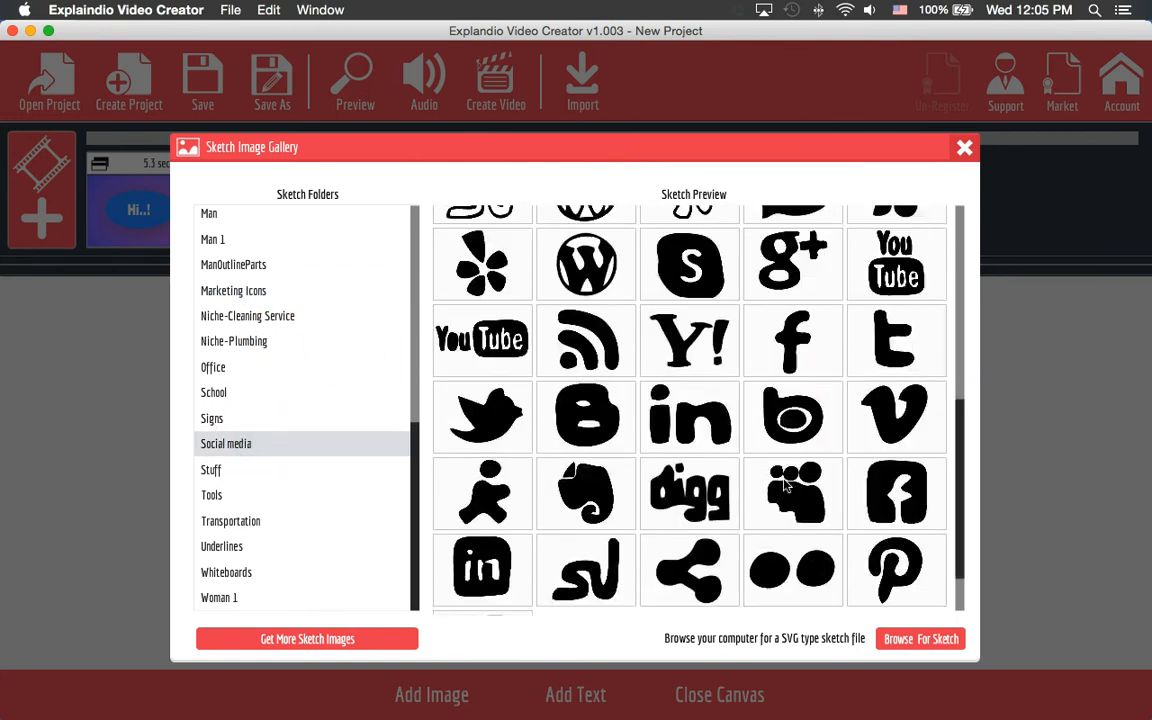
left_click(873, 258)
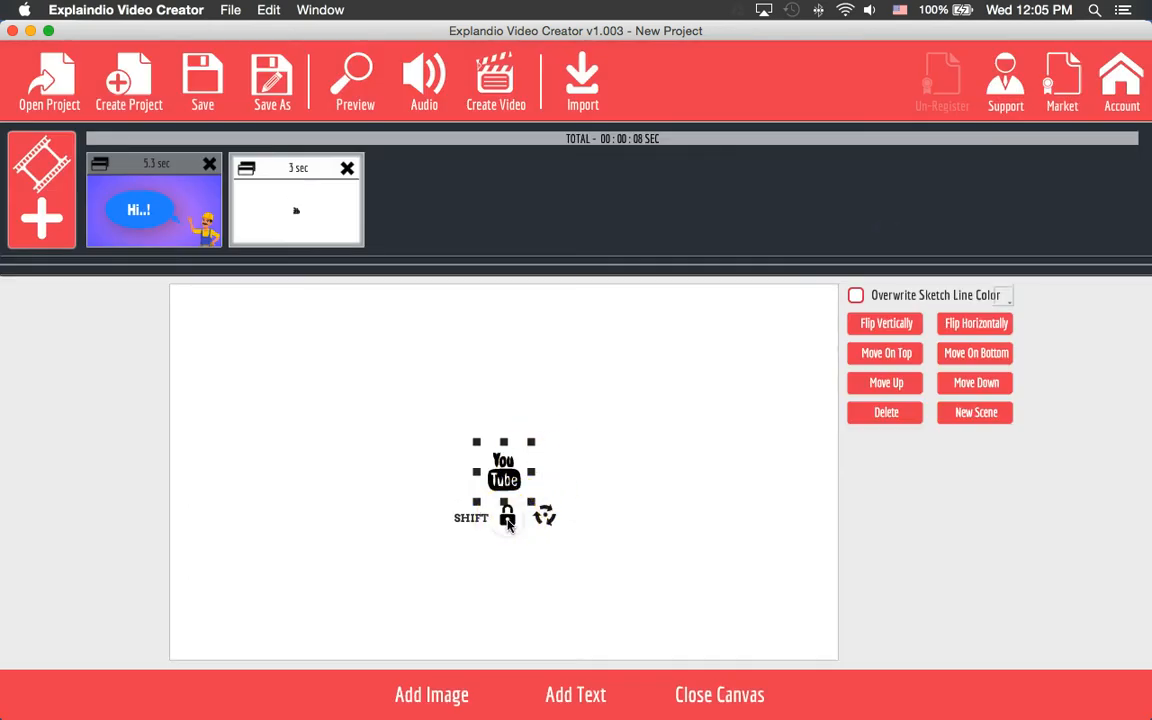
- Enlarge the YouTube sketch and, after trying purple and green, set its line colour to red #cc0000
mouse_move(531, 445)
left_mouse_down()
mouse_move(617, 396)
mouse_move(599, 396)
mouse_move(560, 442)
mouse_move(586, 419)
left_mouse_up()
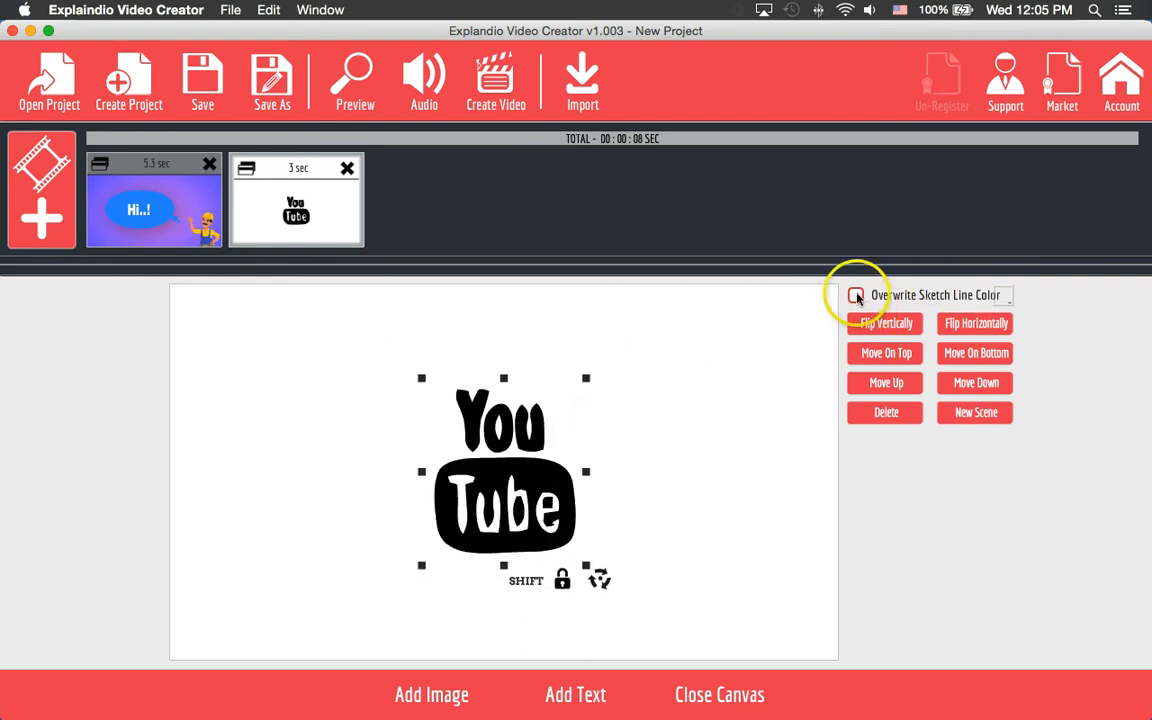
left_click(1001, 296)
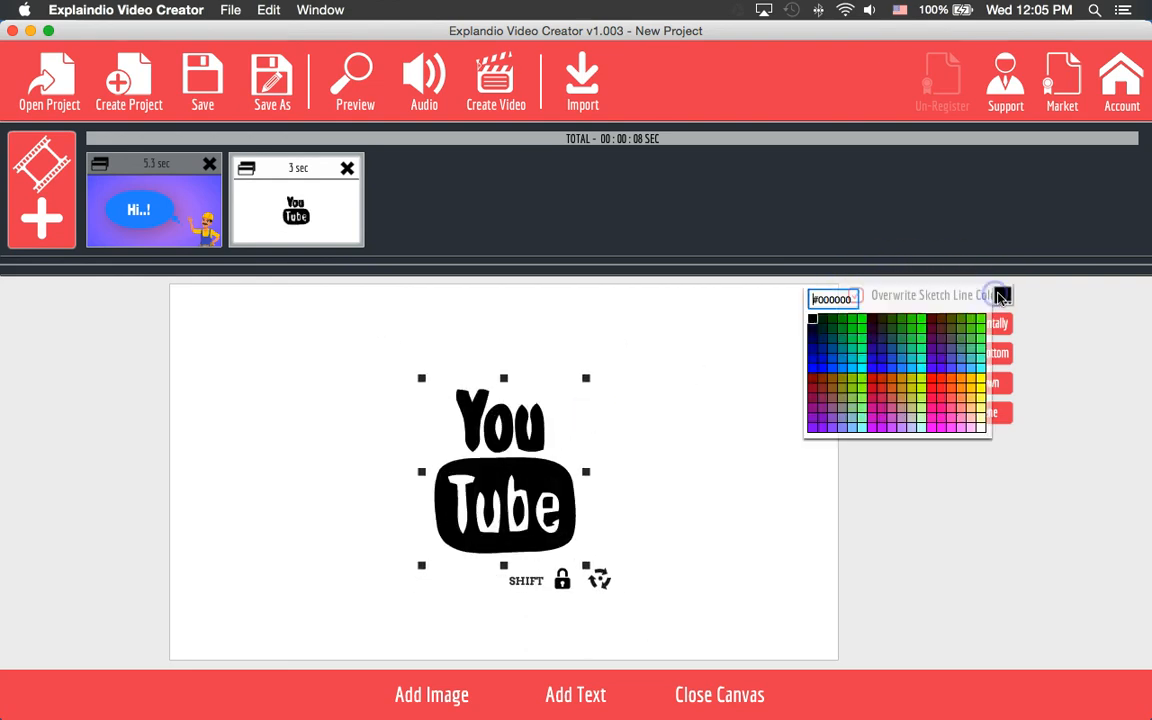
left_click(948, 341)
left_click(1001, 296)
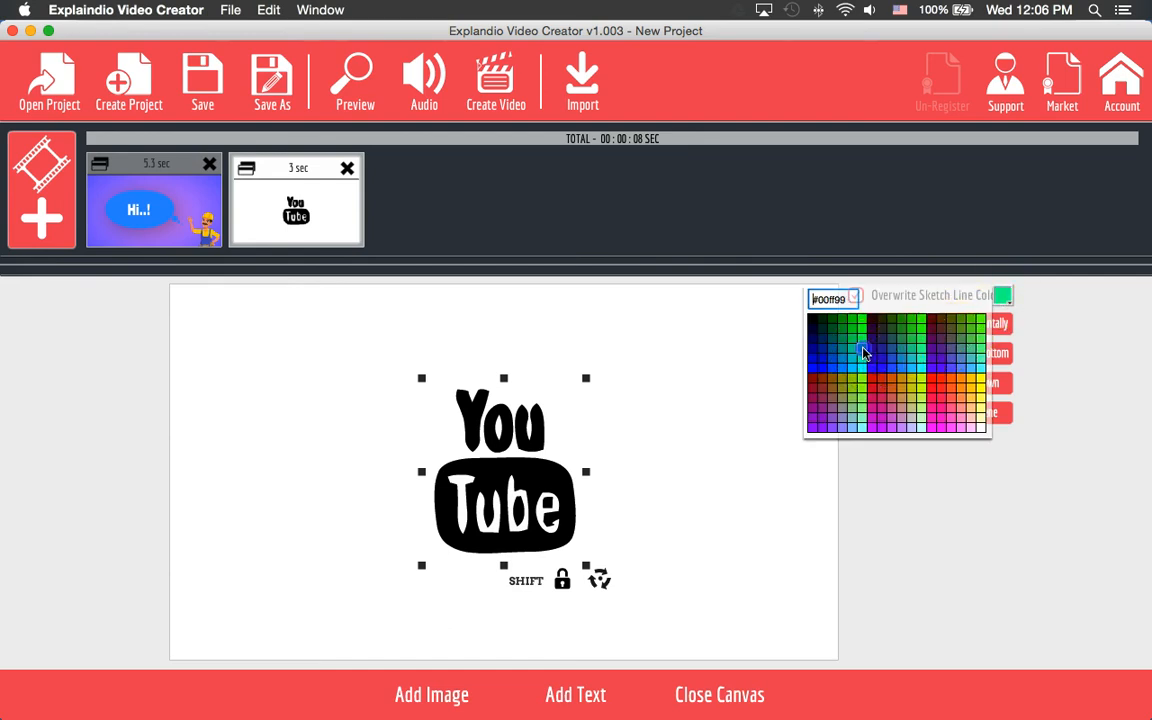
left_click(864, 352)
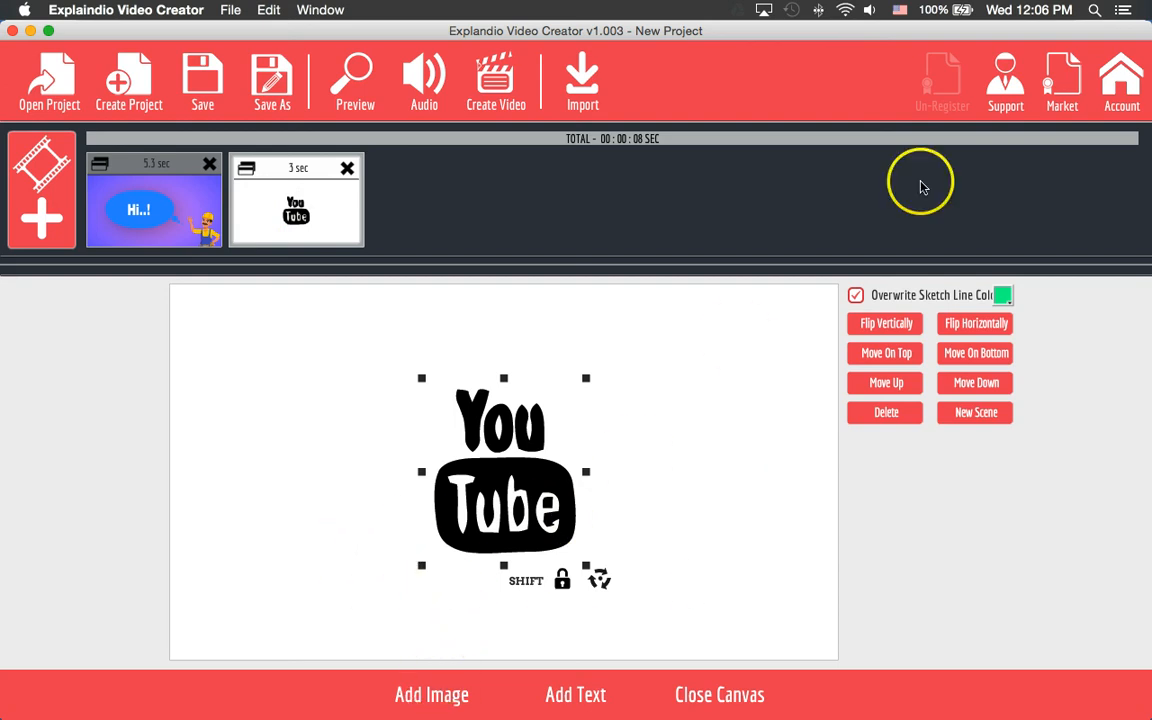
left_click(1005, 295)
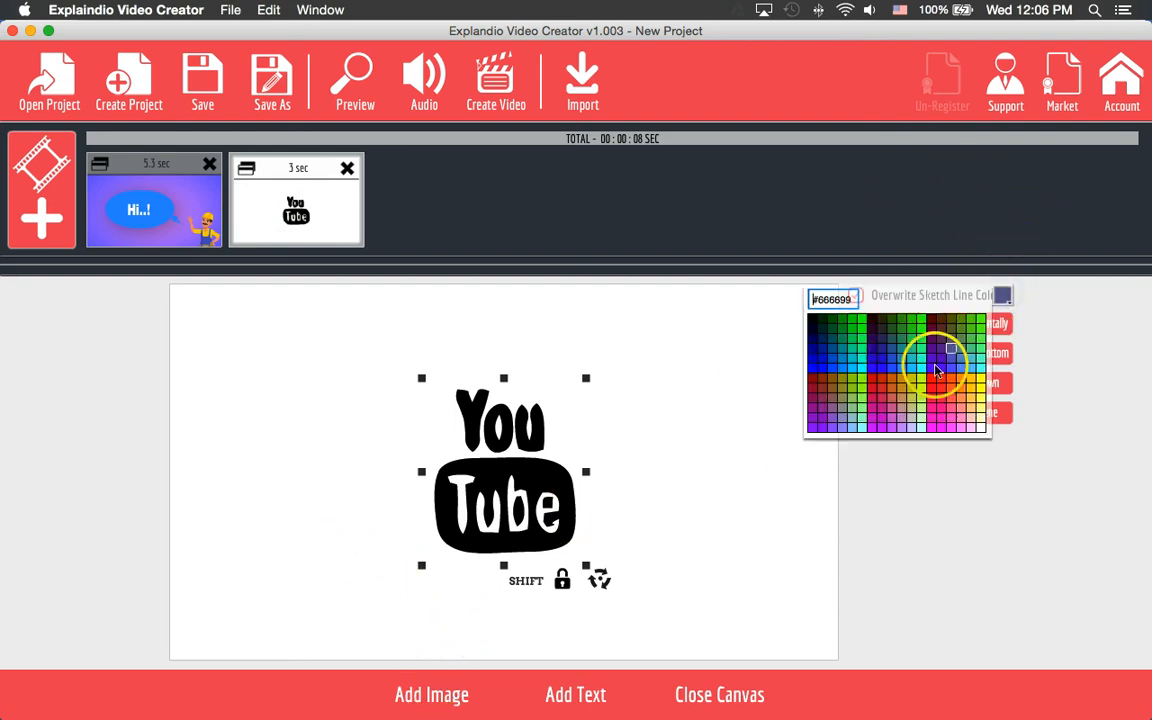
left_click(873, 385)
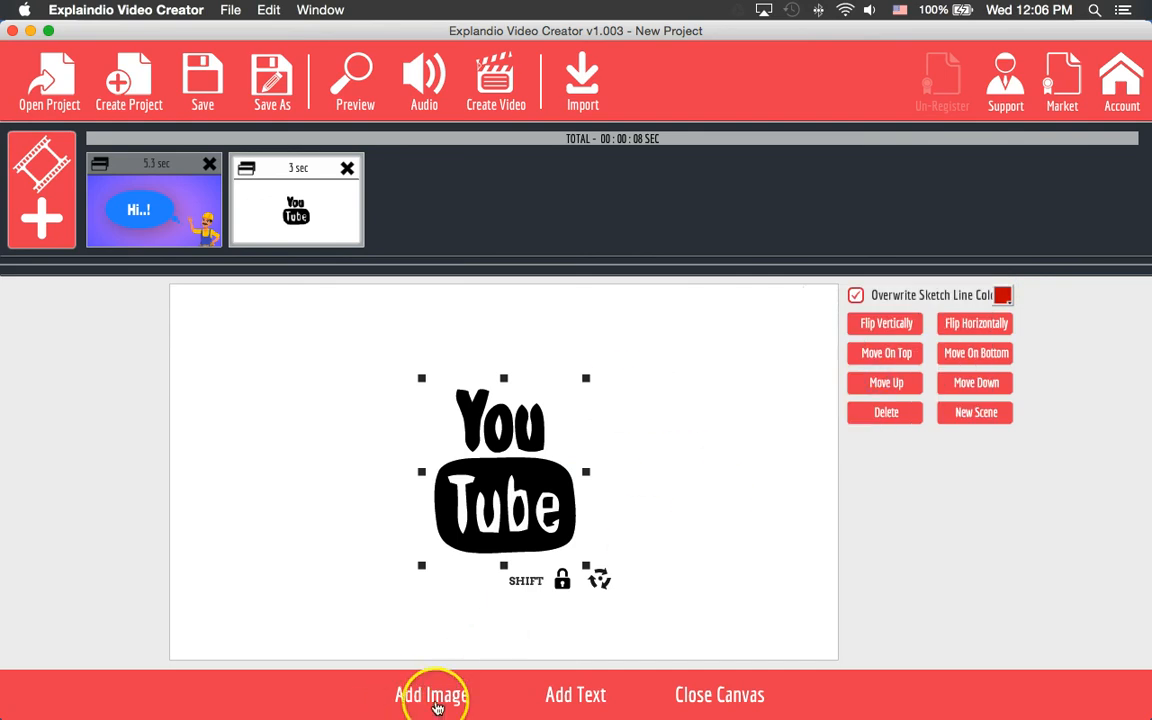
- Add a new text scene and move its text to the top of the canvas
left_click(572, 694)
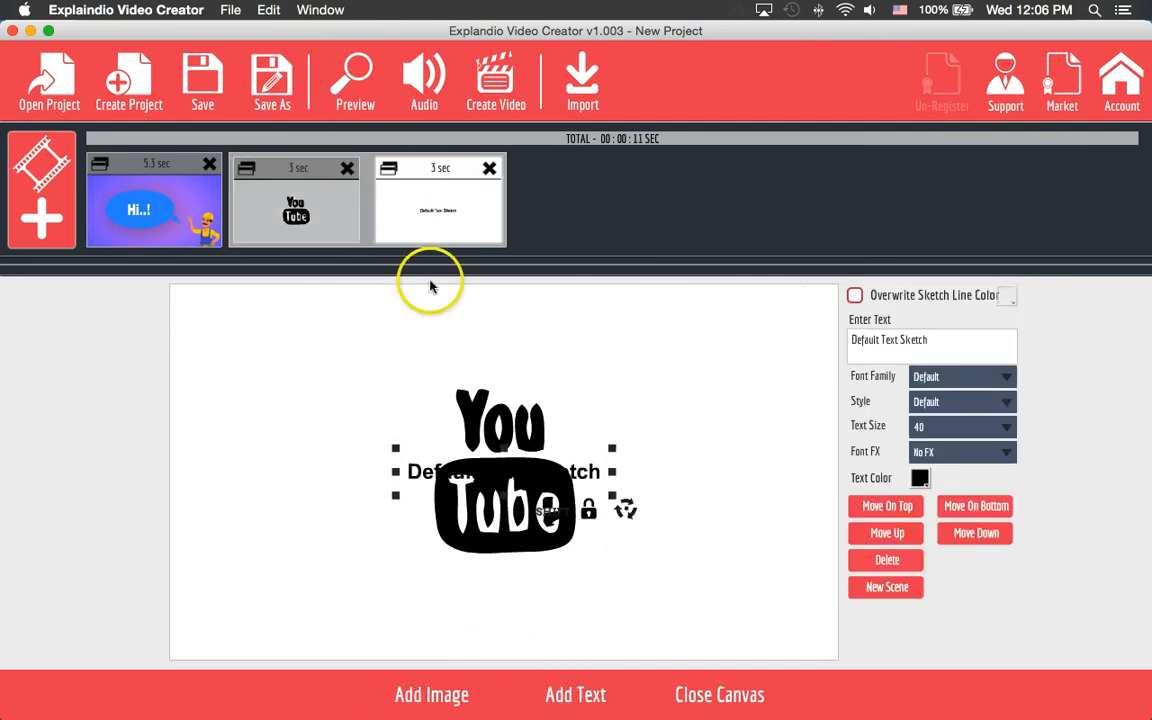
left_click_drag(455, 478, 321, 343)
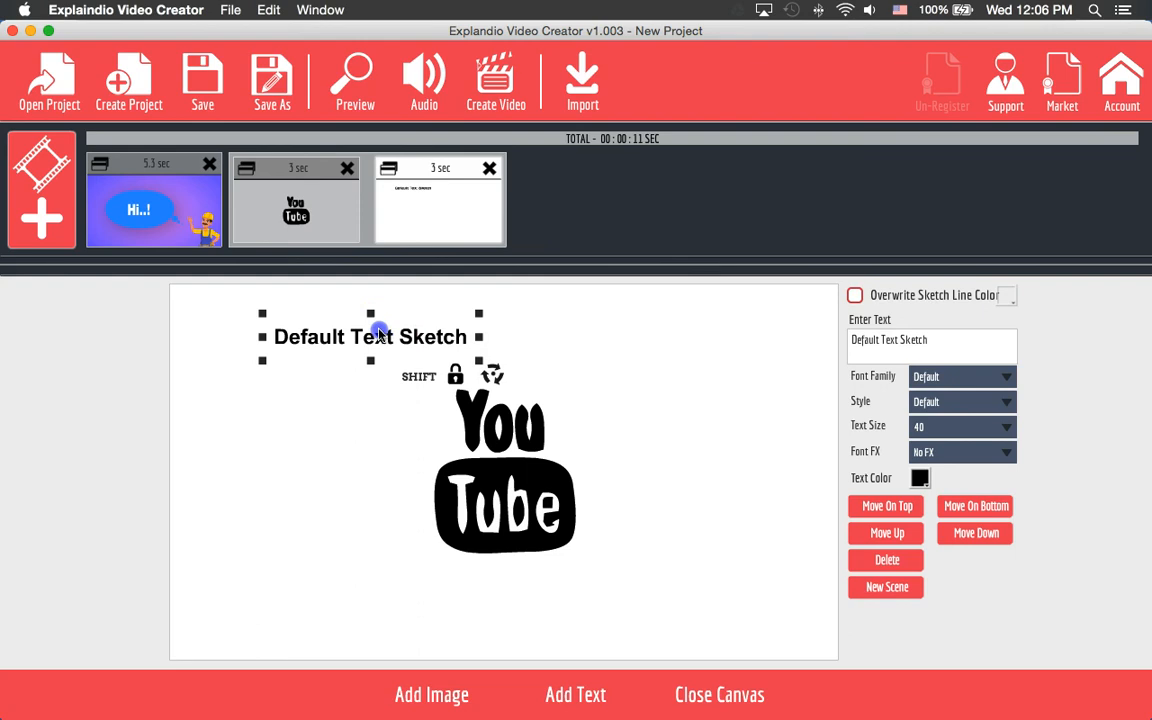
left_click_drag(382, 332, 350, 325)
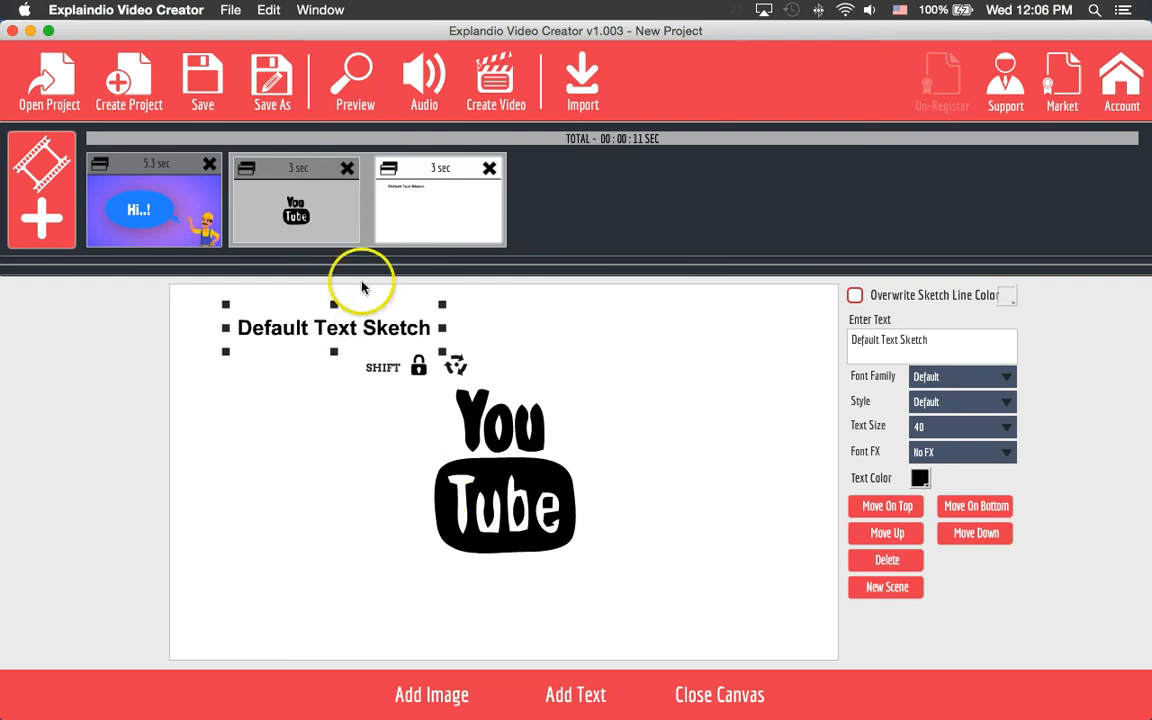
- Try the Griffy and Homemade Apple fonts, then set the text font to Luckiest Guy
left_click(951, 376)
scroll(960, 520, "down", 5)
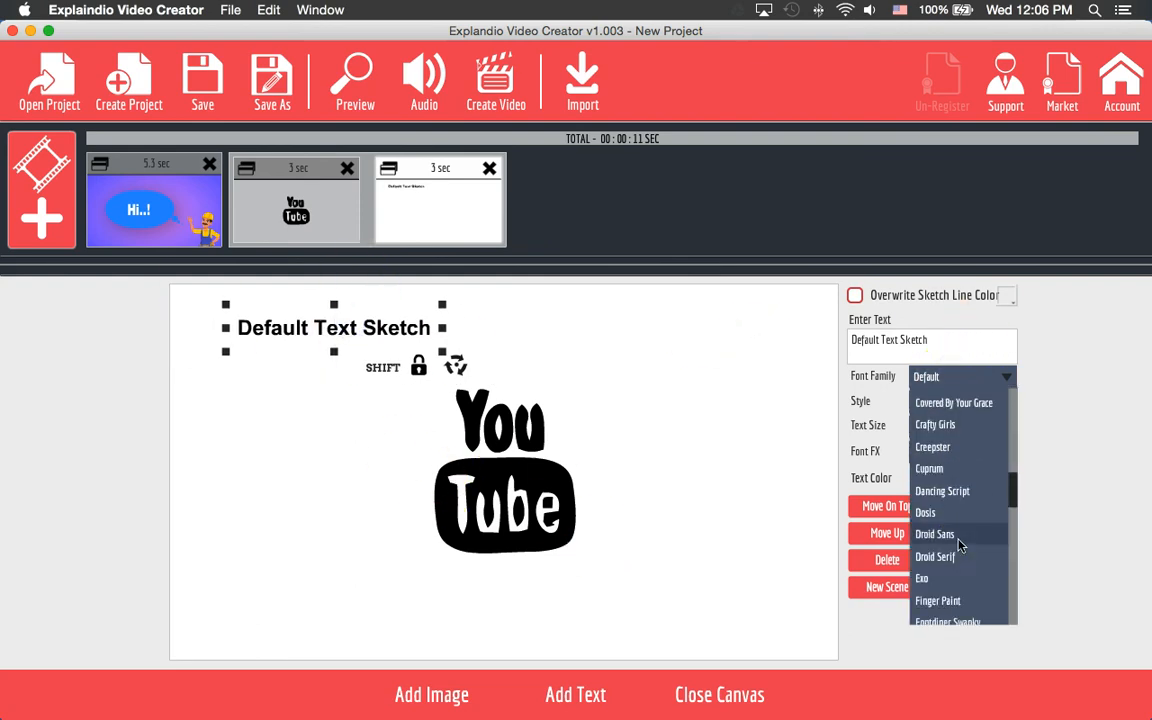
scroll(960, 545, "down", 3)
left_click(946, 516)
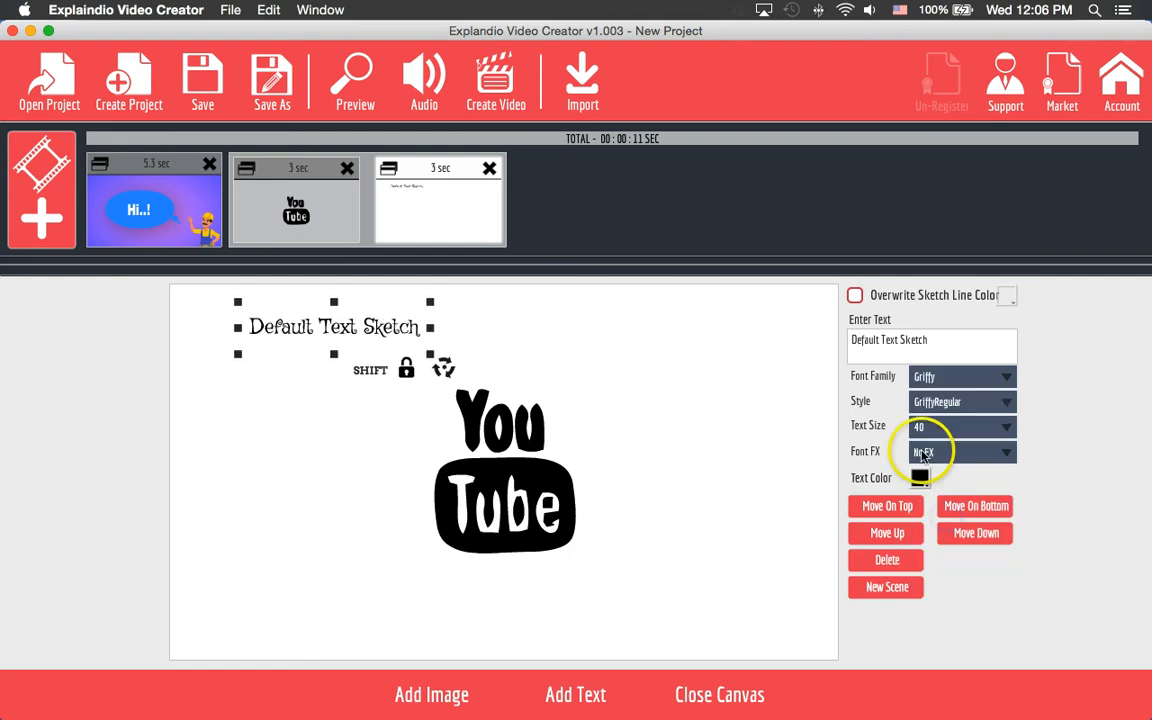
left_click(933, 385)
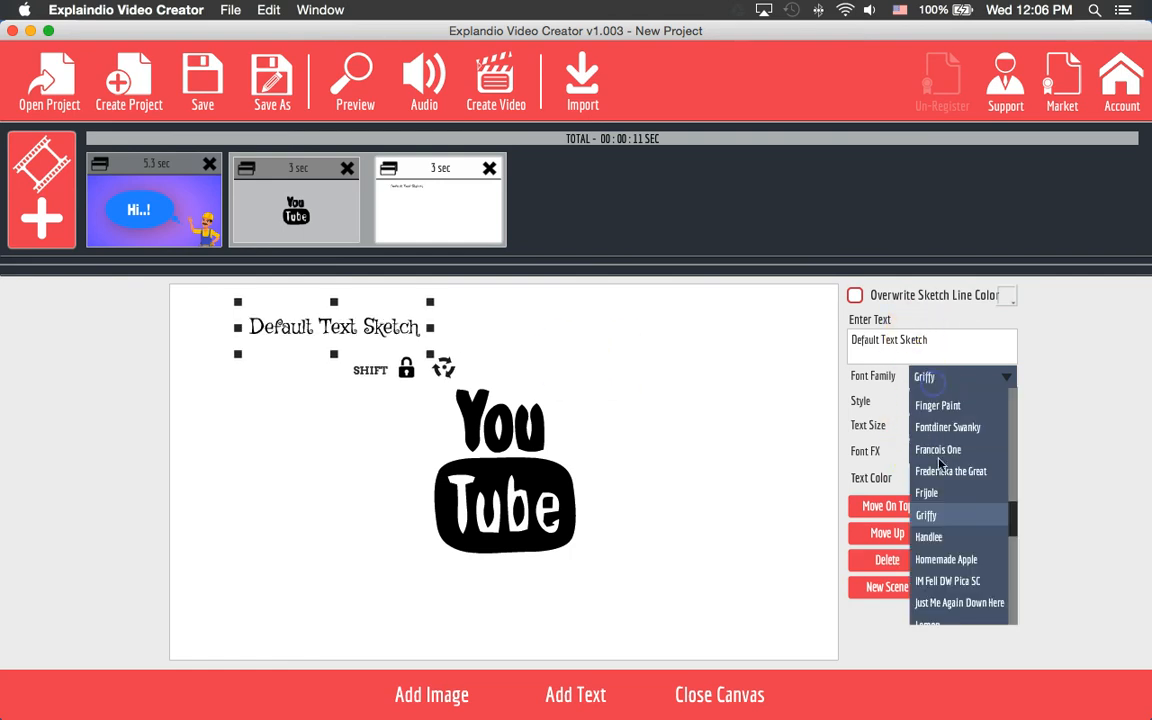
left_click(965, 555)
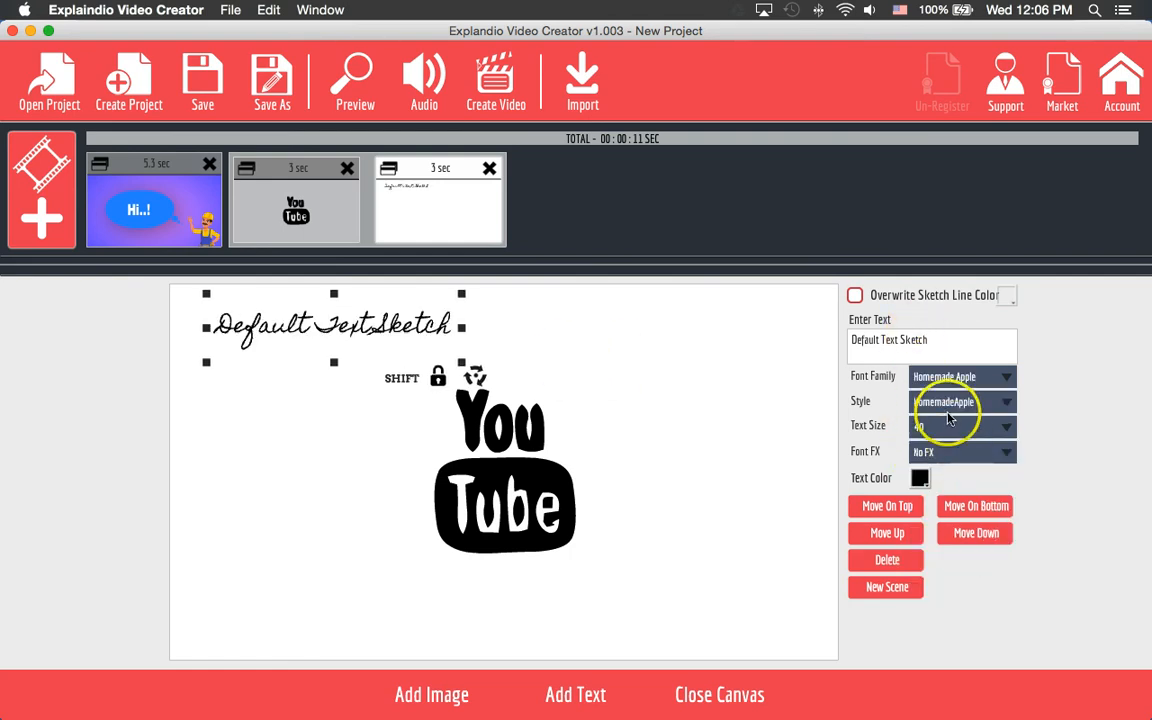
left_click(939, 381)
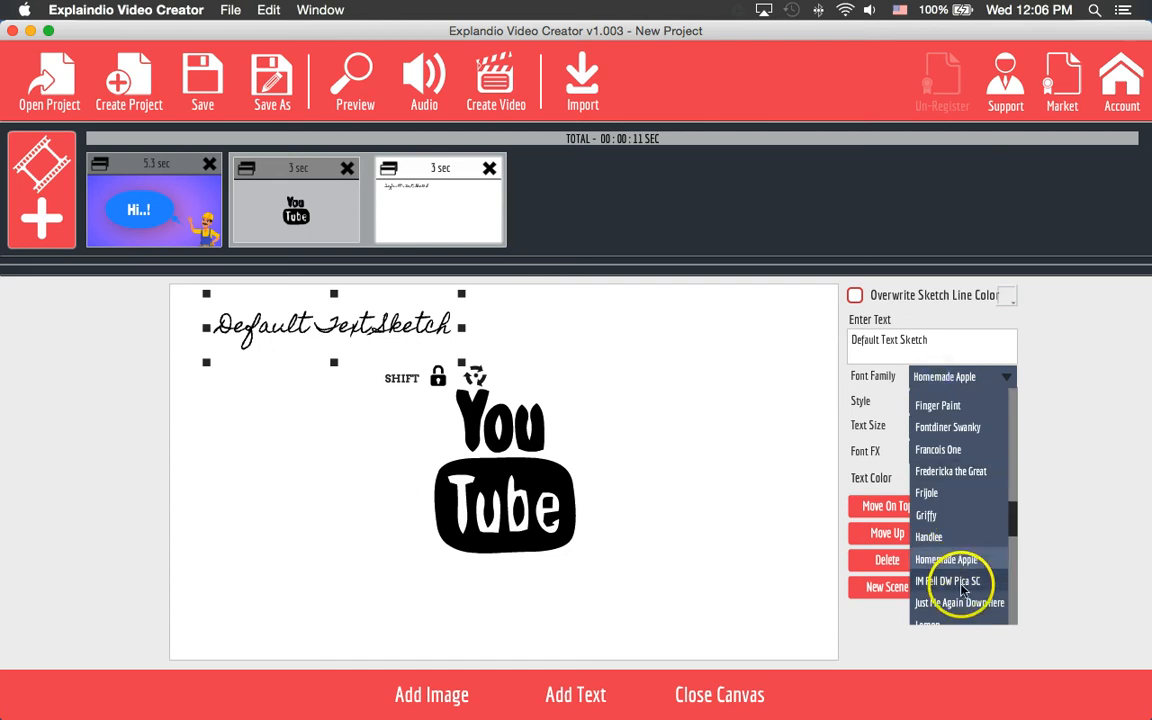
scroll(970, 600, "down", 3)
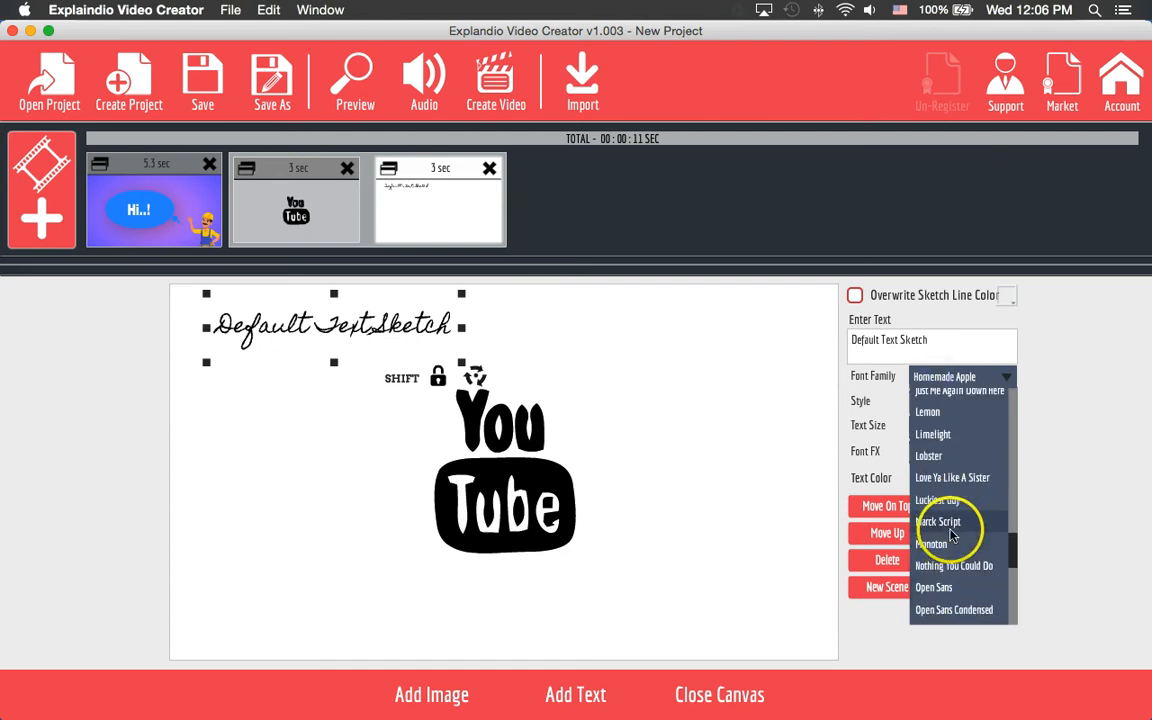
left_click(952, 510)
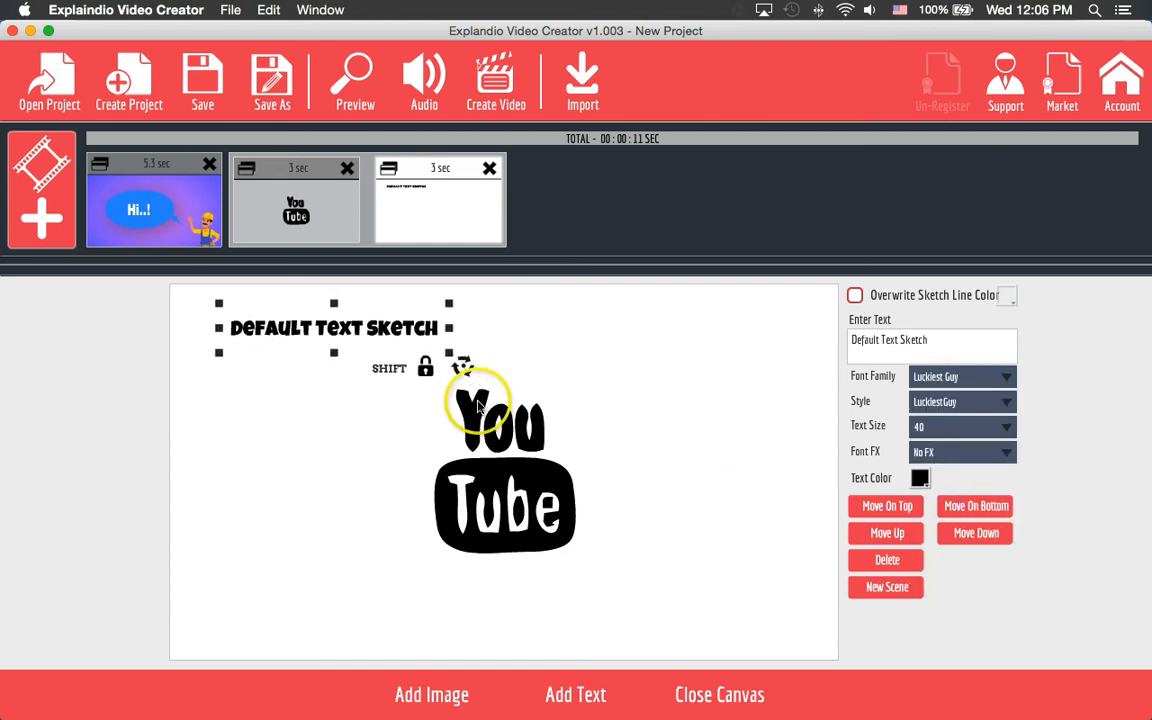
- Resize the text and enter 'Video Marketing is great'
mouse_move(449, 352)
left_mouse_down()
mouse_move(557, 372)
mouse_move(482, 361)
left_mouse_up()
left_click_drag(362, 333, 372, 334)
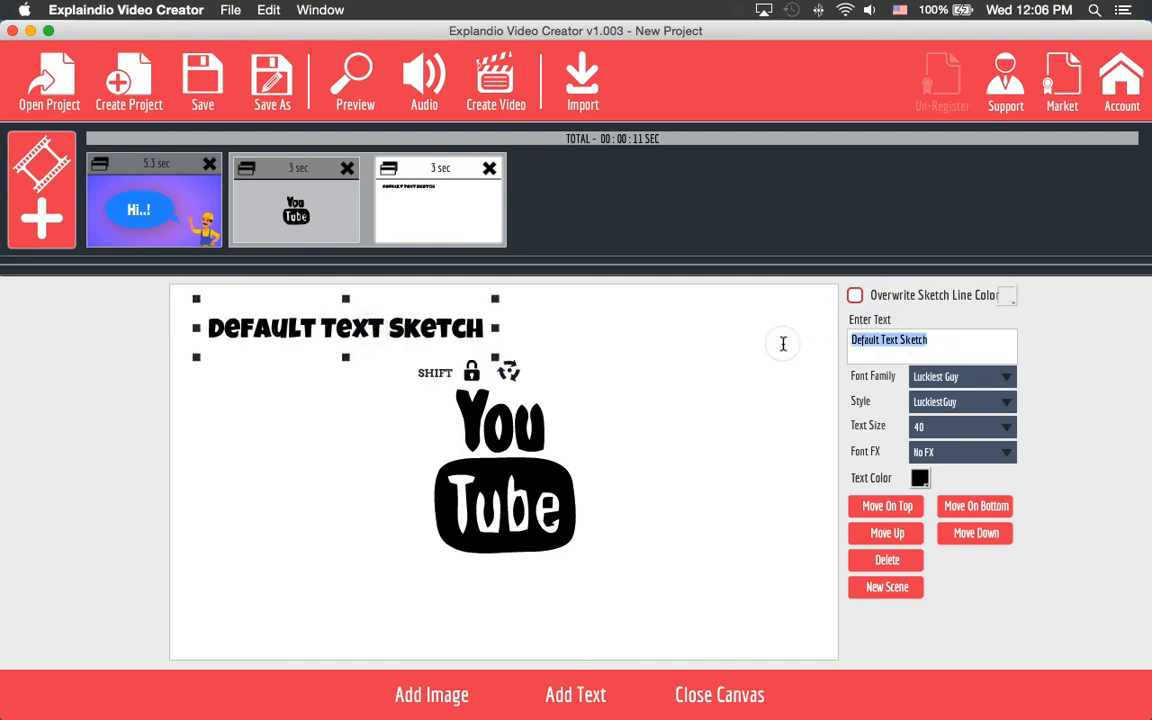
type("Vidoe")
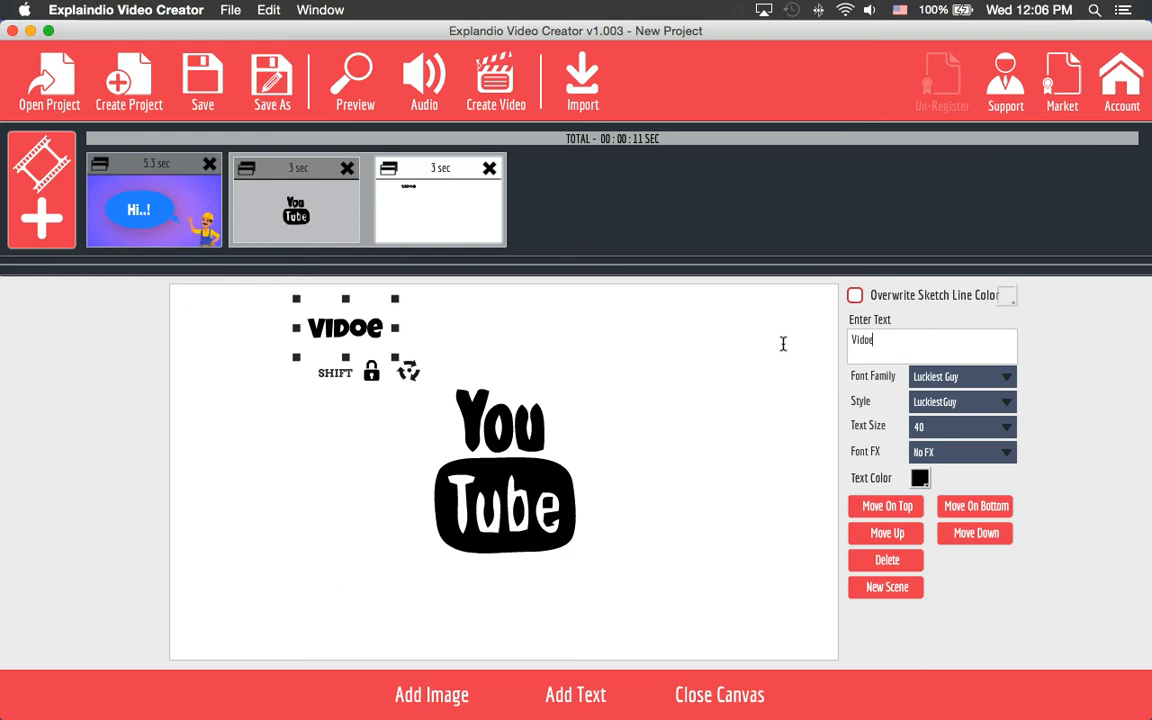
key("BackSpace")
key("BackSpace")
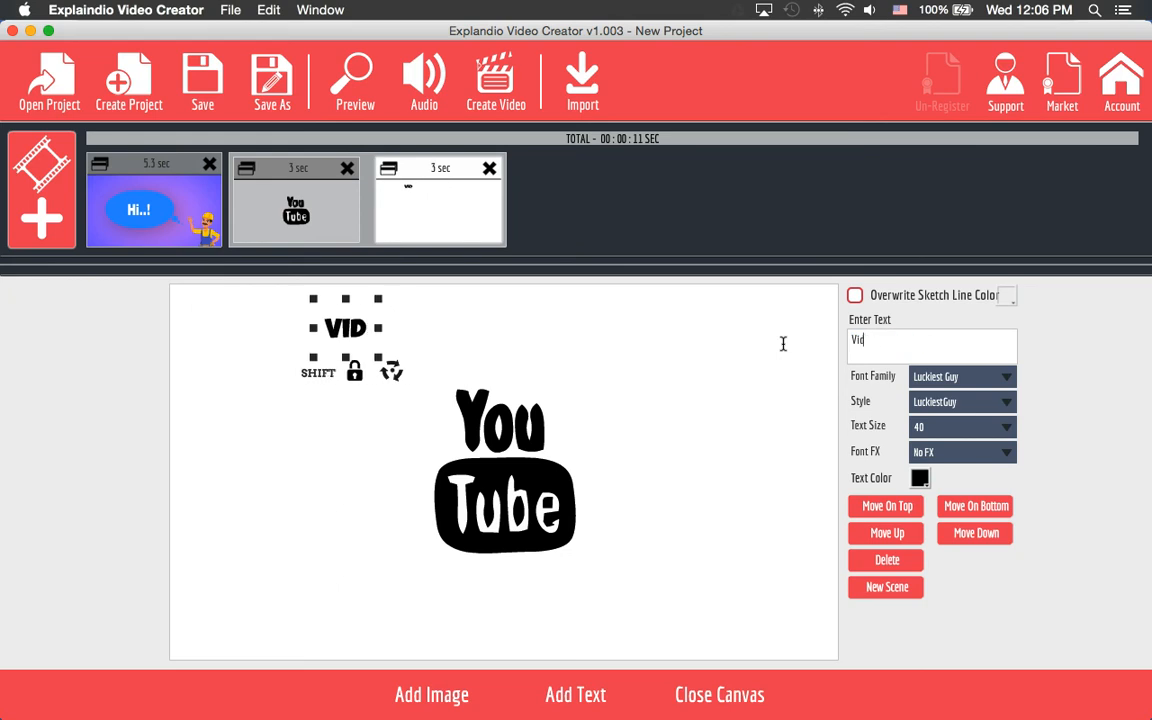
type("eo Marketing")
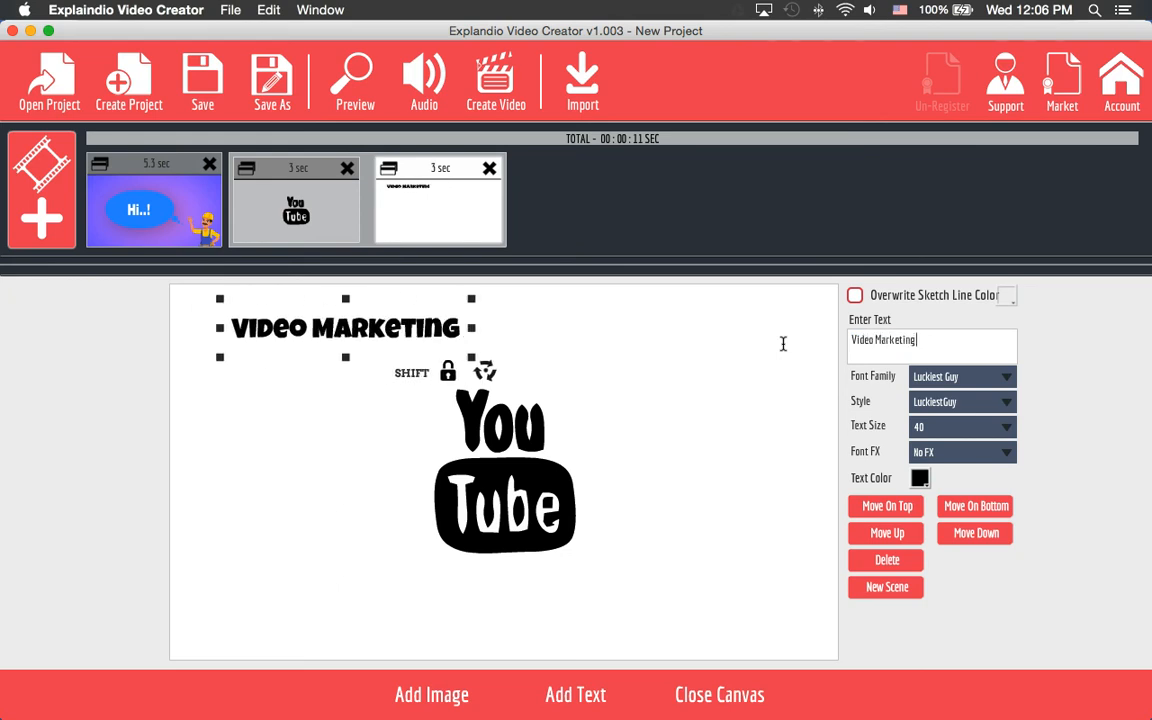
type(" is great")
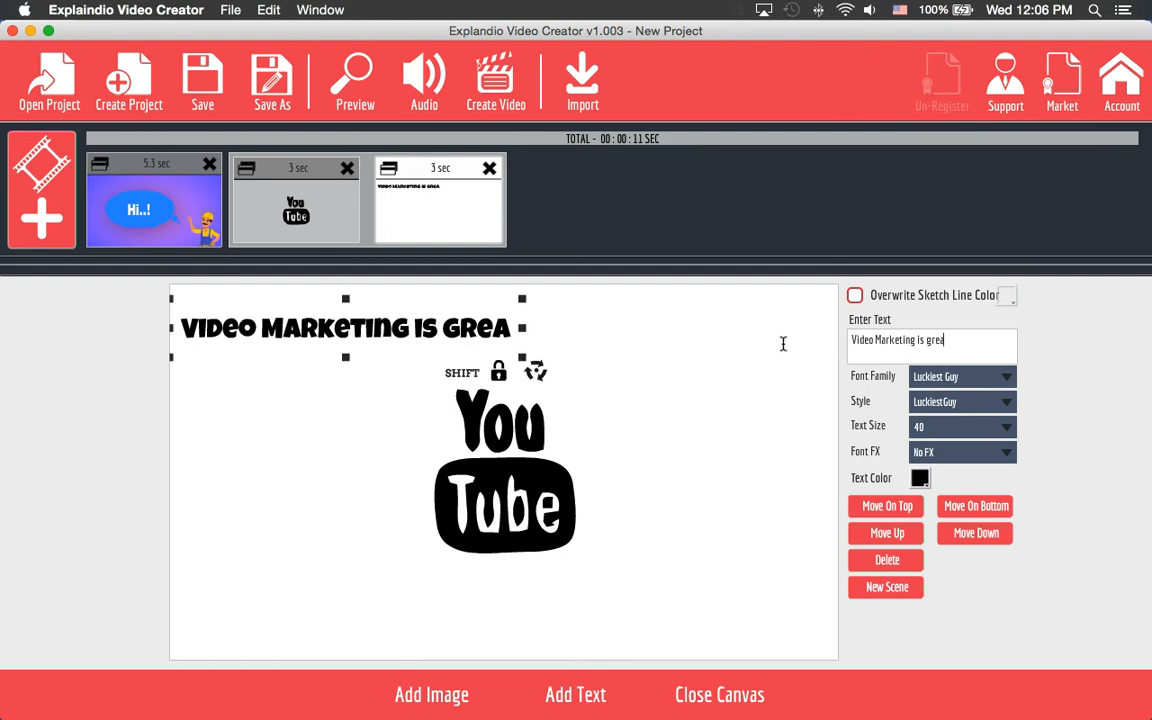
- Add the Infographics rising bar-chart sketch as a new scene at lower right, nudging the YouTube logo left
left_click(463, 700)
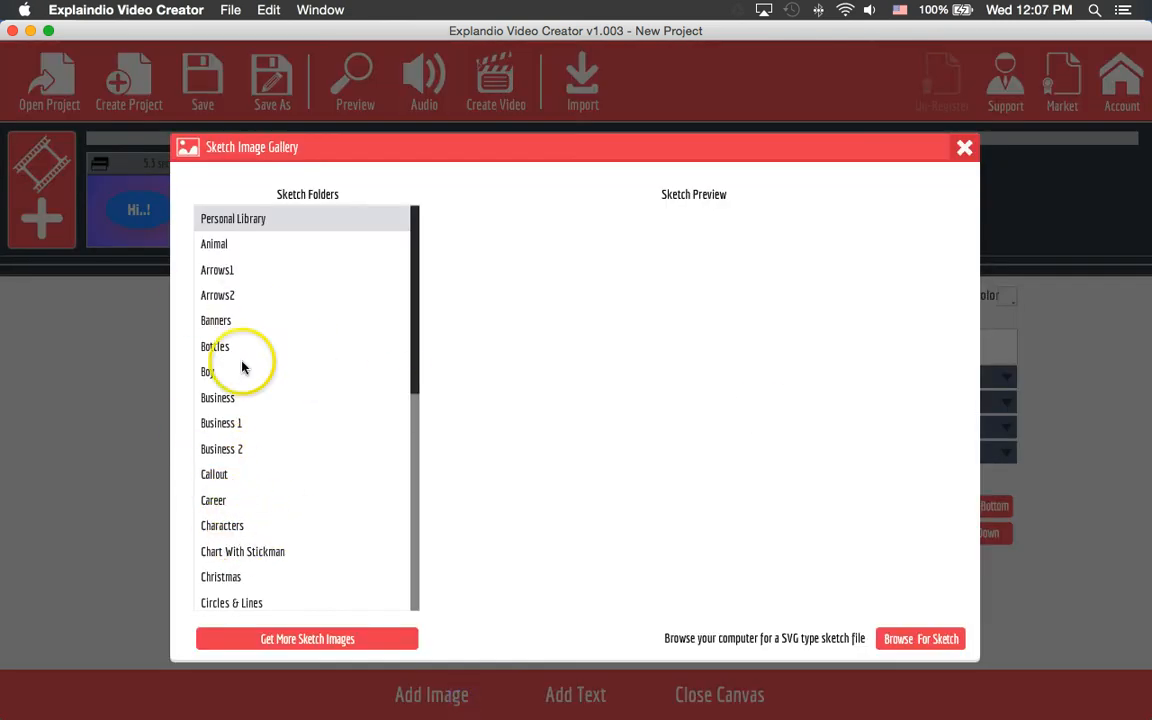
scroll(279, 420, "down", 4)
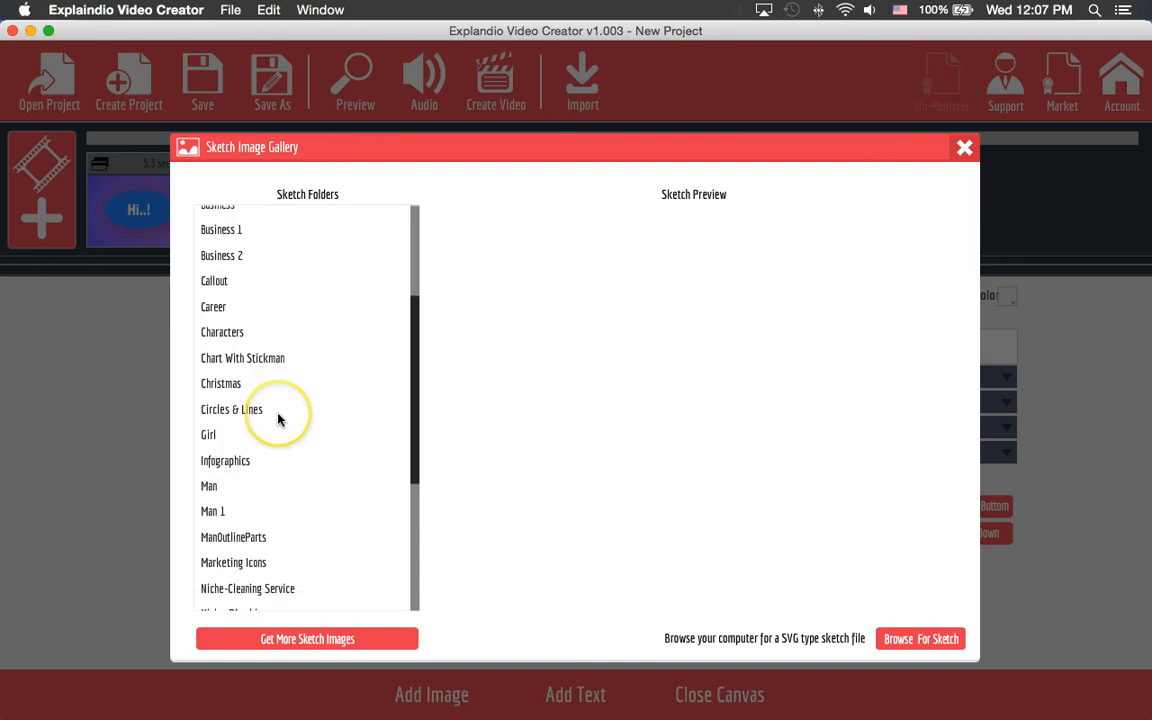
left_click(245, 462)
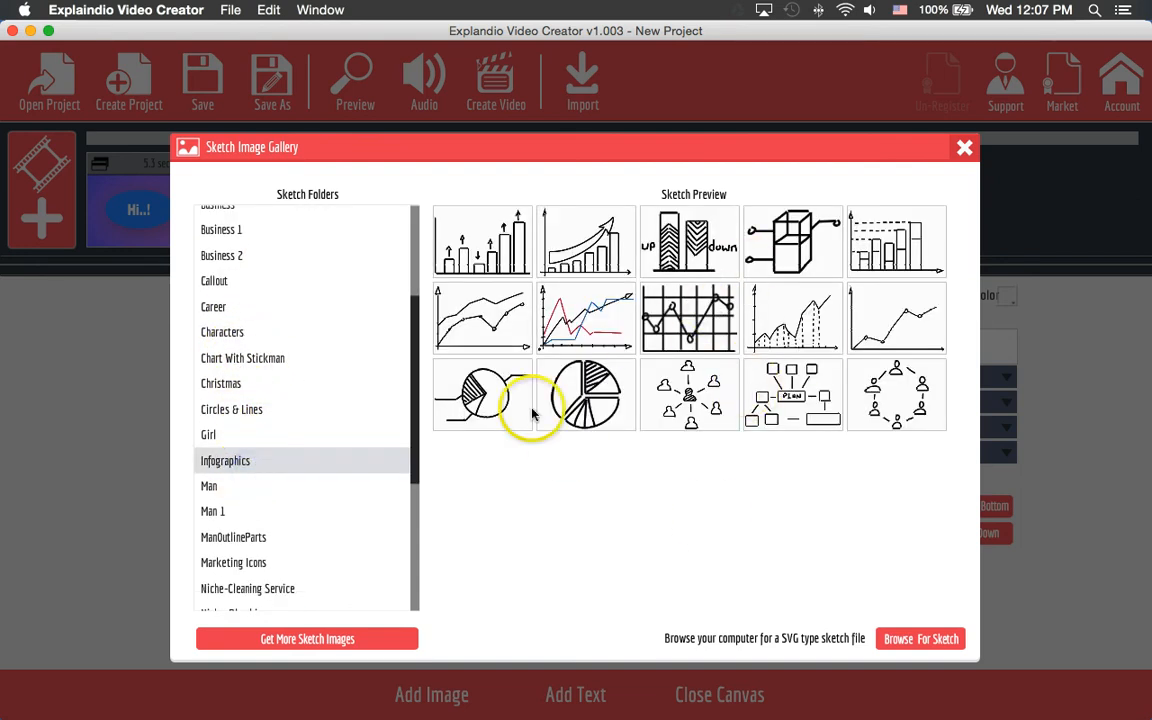
left_click(578, 249)
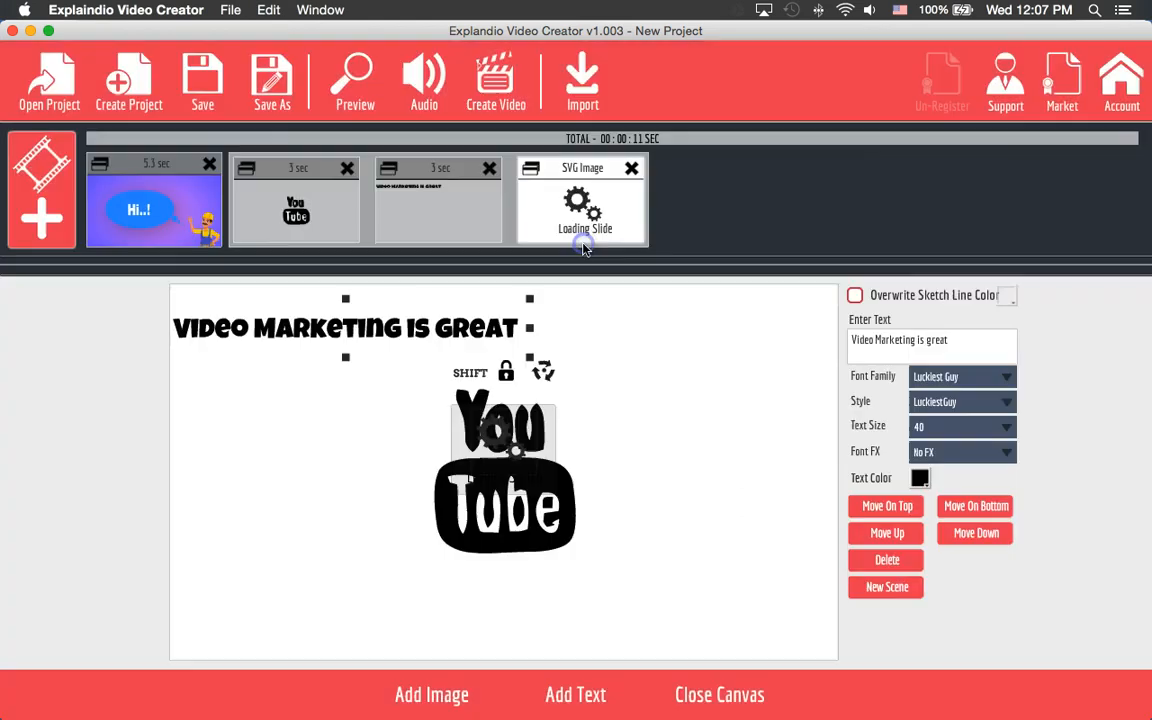
mouse_move(490, 488)
left_mouse_down()
mouse_move(648, 540)
mouse_move(685, 567)
left_mouse_up()
left_click_drag(512, 500, 490, 460)
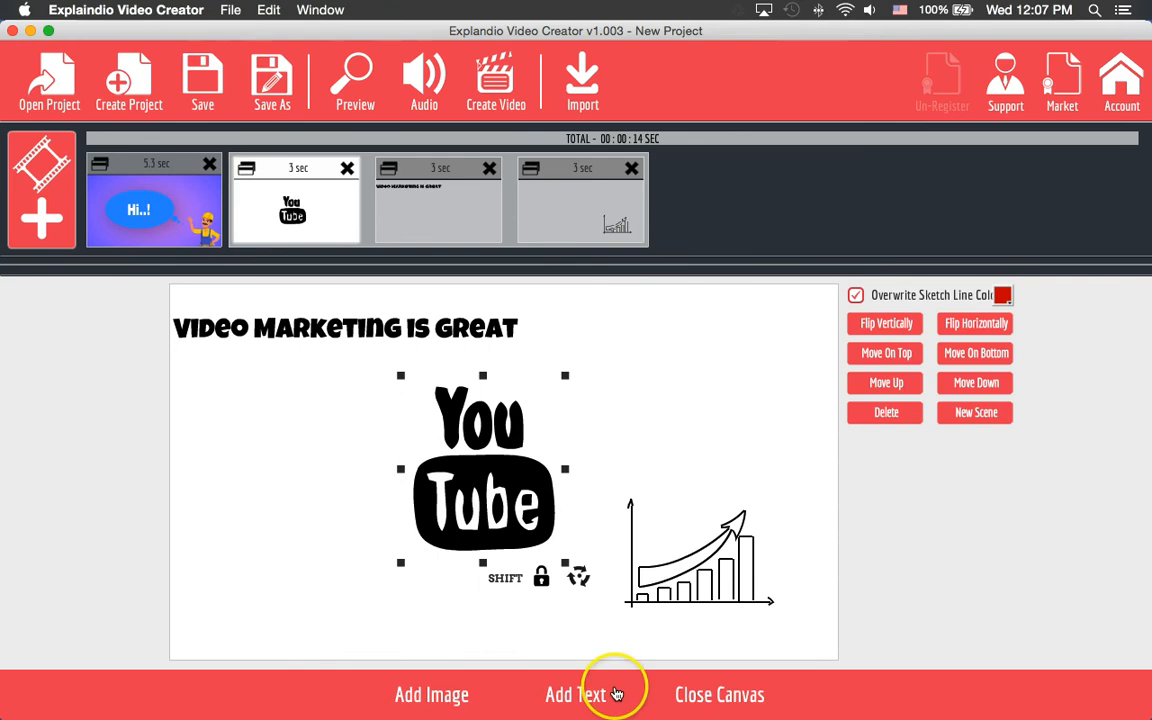
left_click(692, 702)
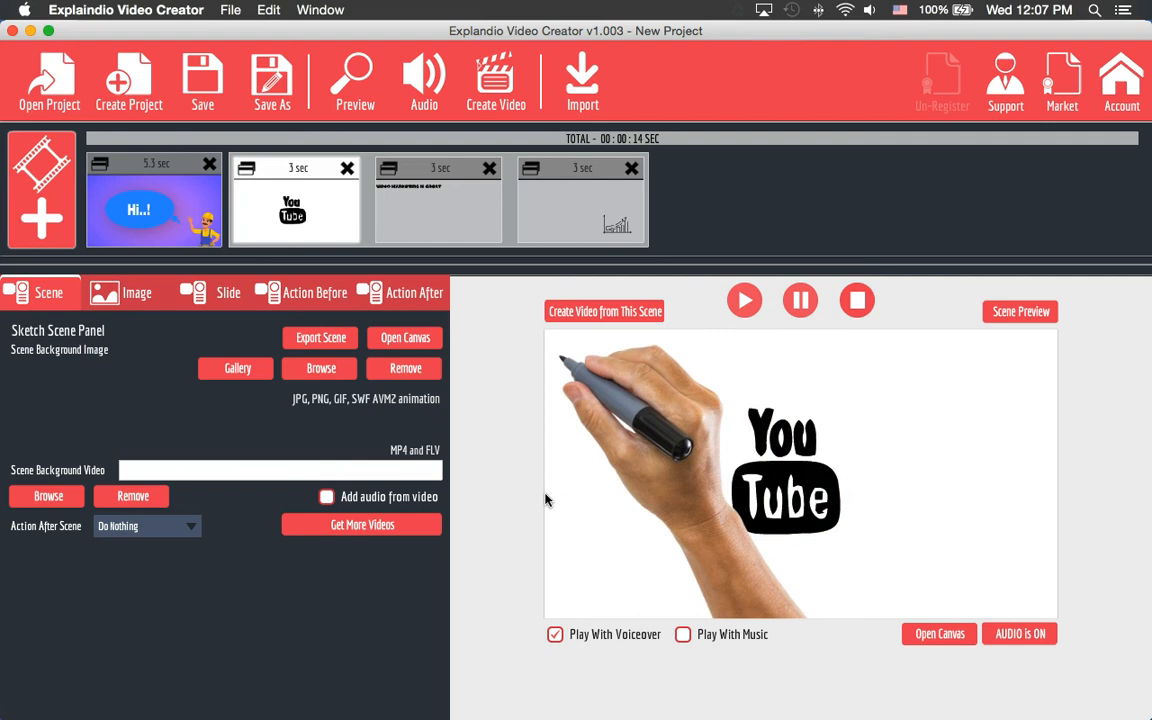
- Preview the text, bar-chart and YouTube scenes, then play and close the full-project preview
left_click(442, 198)
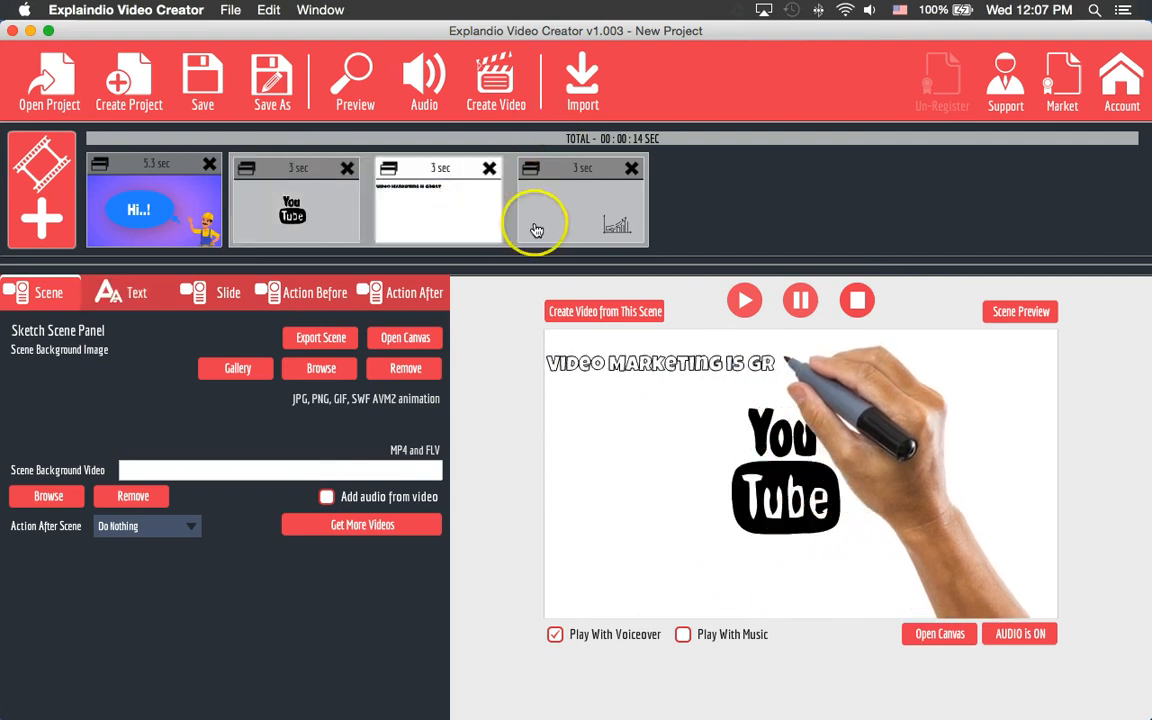
left_click(573, 213)
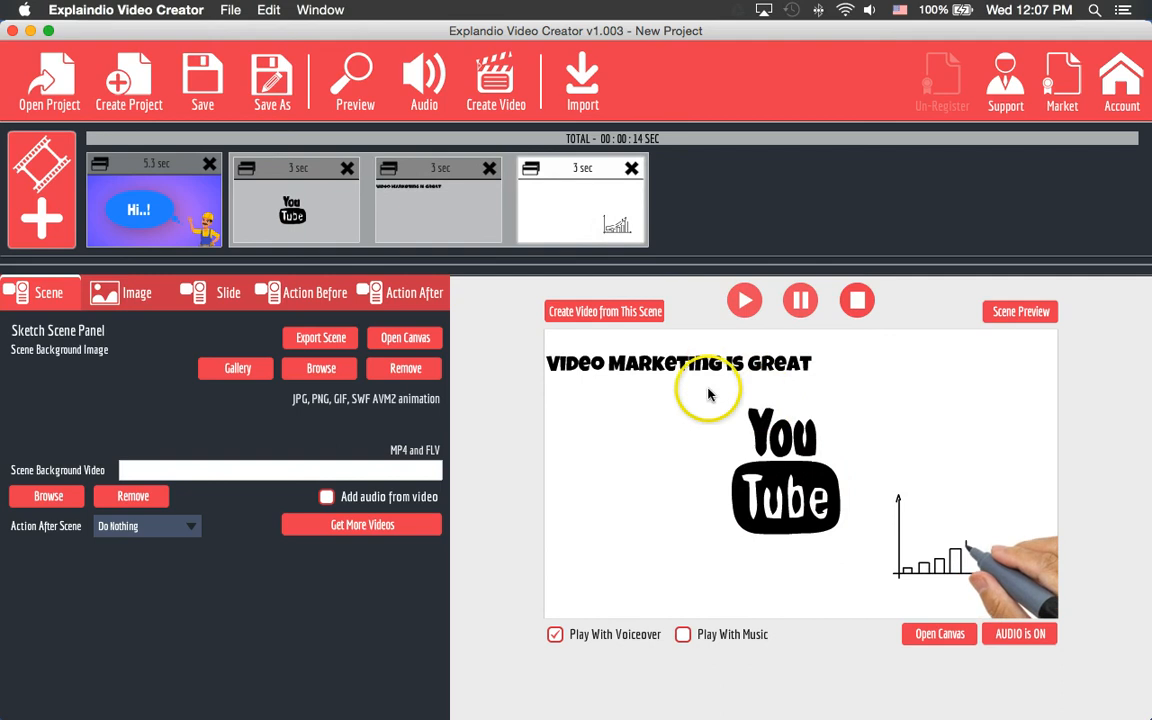
left_click(273, 218)
left_click(345, 80)
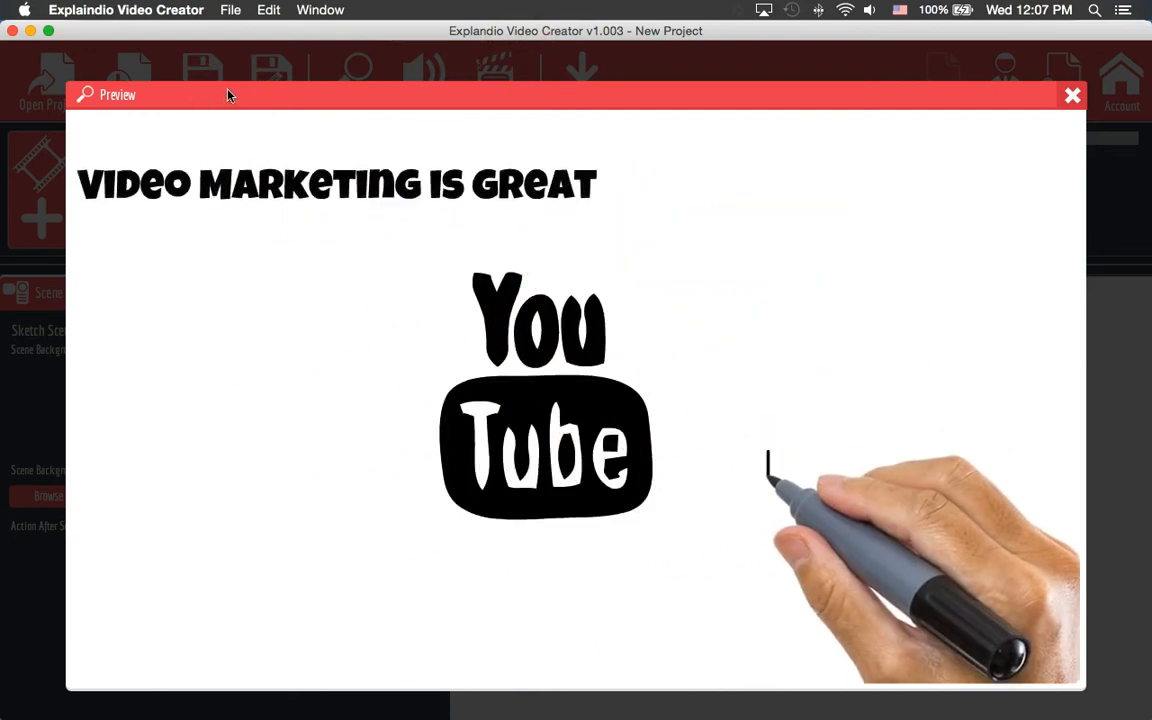
left_click(1073, 95)
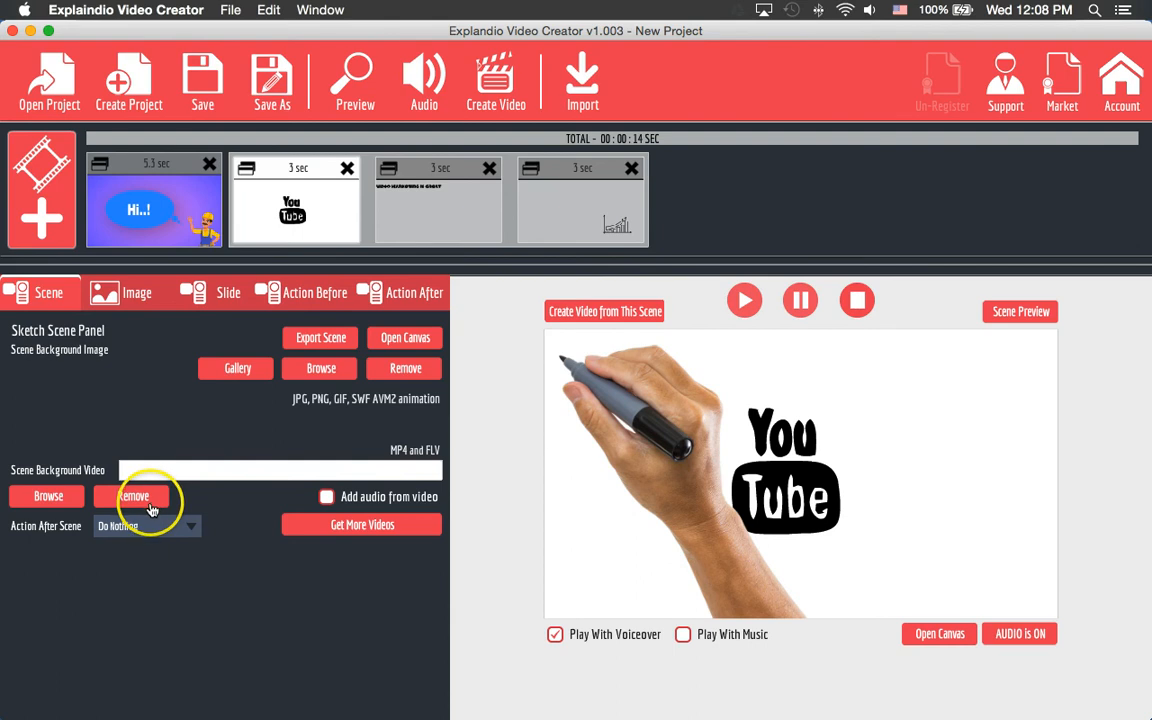
left_click(27, 496)
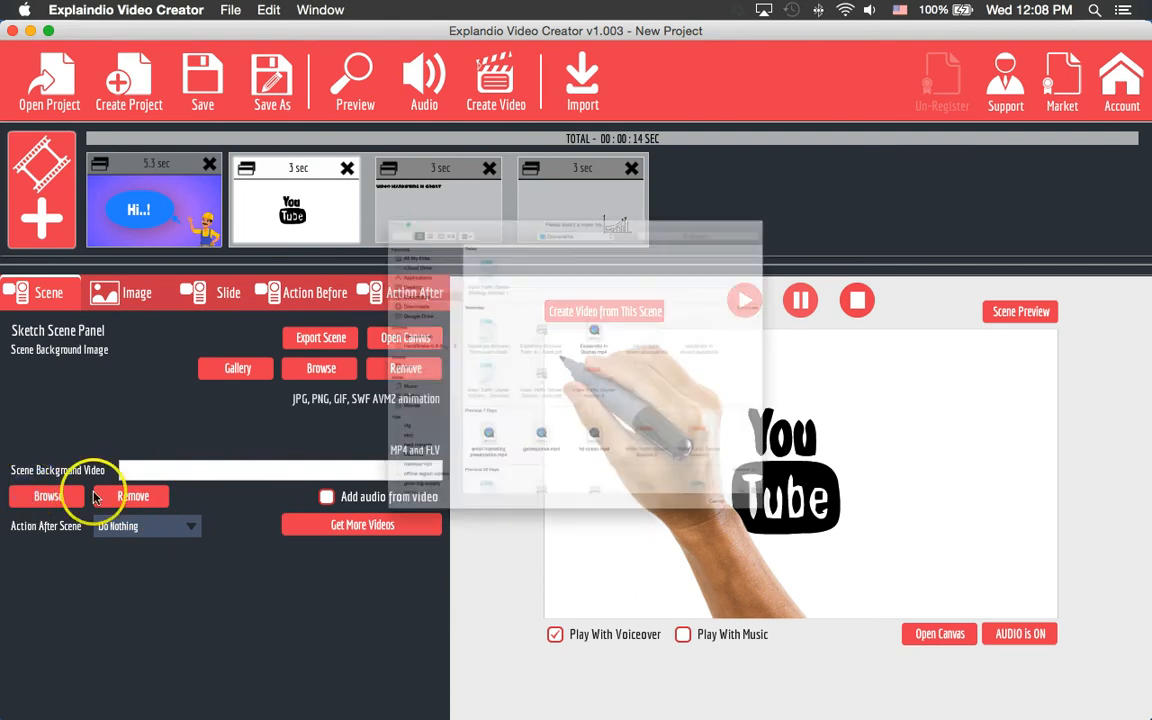
left_click(633, 556)
double_click(634, 557)
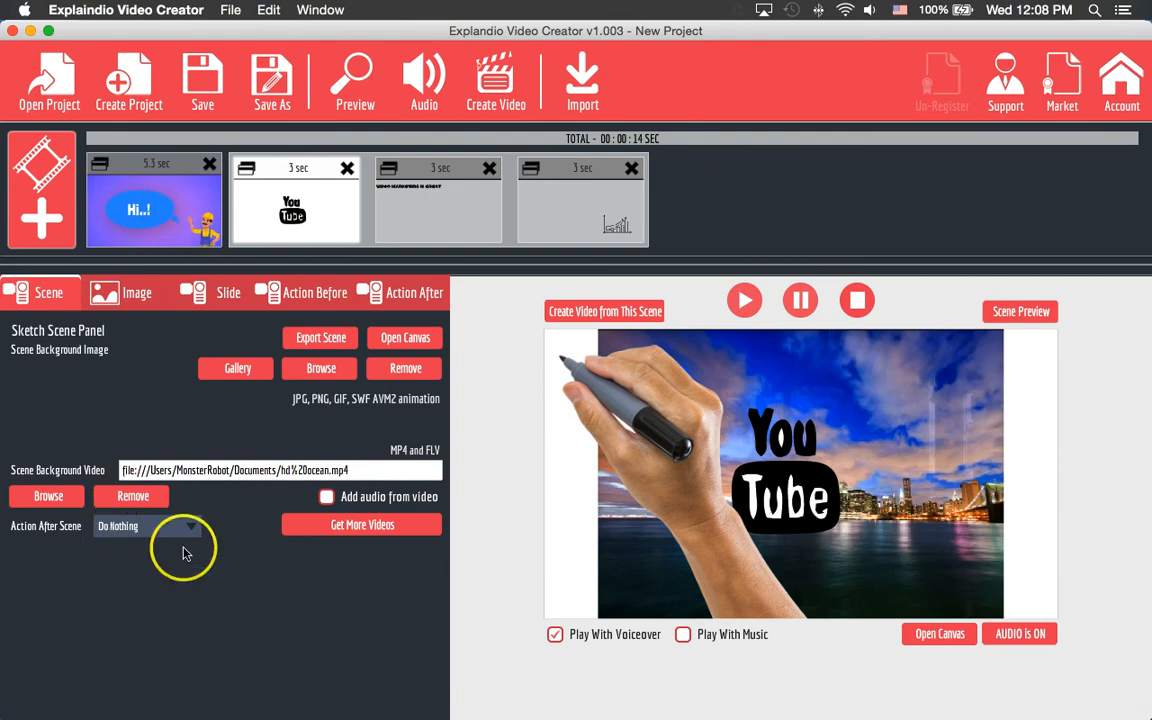
left_click(133, 497)
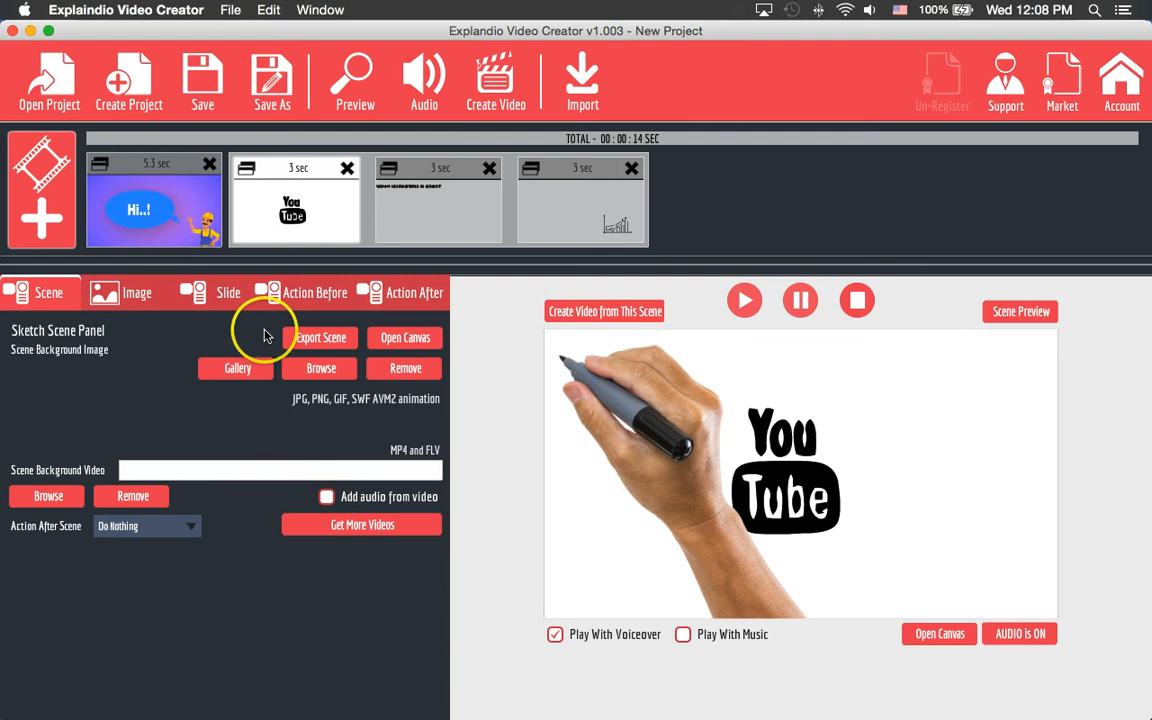
- Browse the Arrows1 and Banners sketch folders, close the gallery unchanged, and check the YouTube scene's layout
left_click(117, 298)
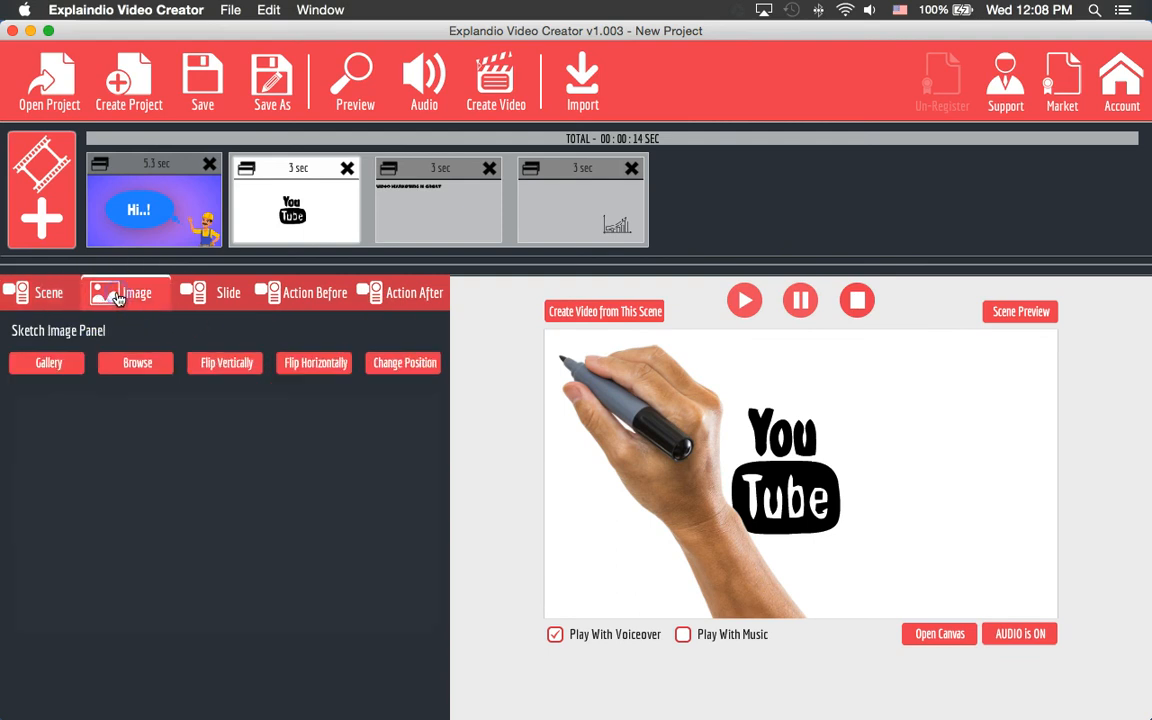
left_click(52, 364)
left_click(266, 271)
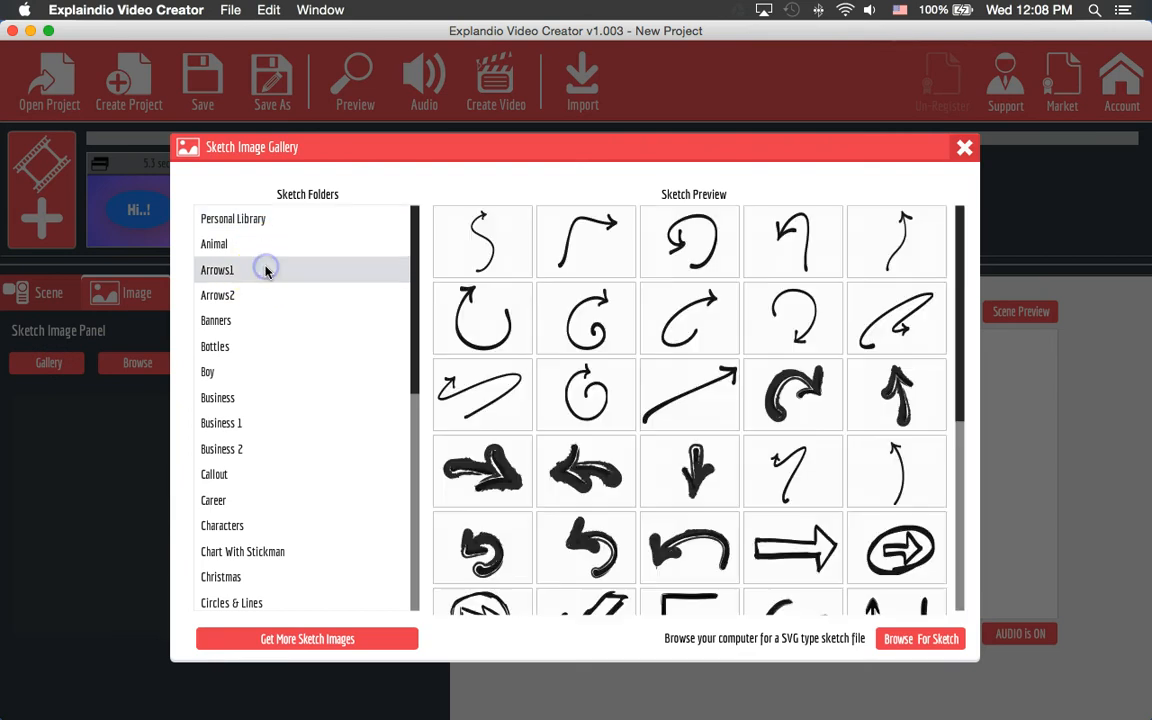
left_click(266, 316)
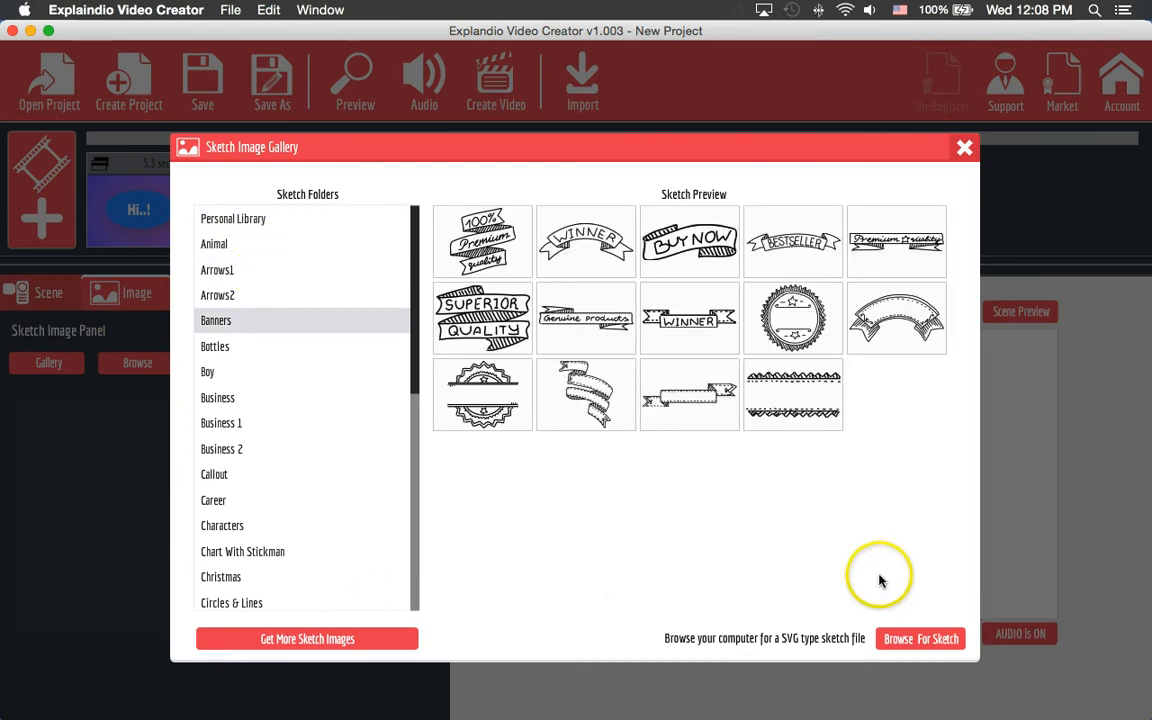
left_click(966, 147)
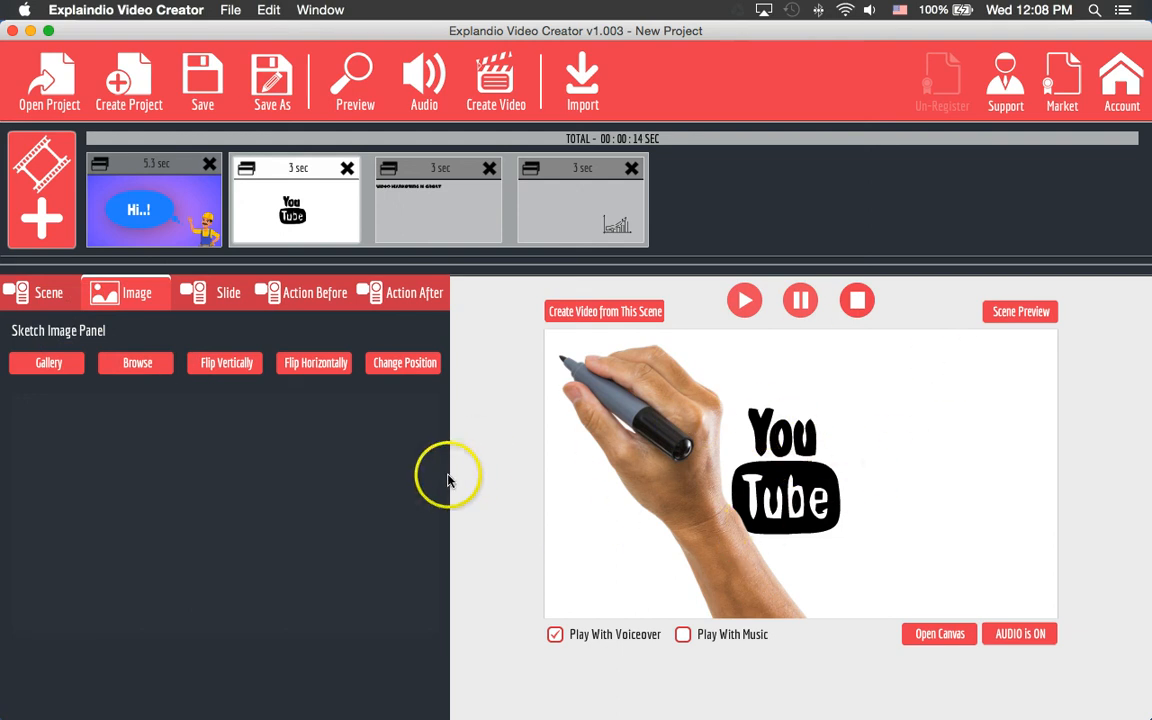
left_click(405, 364)
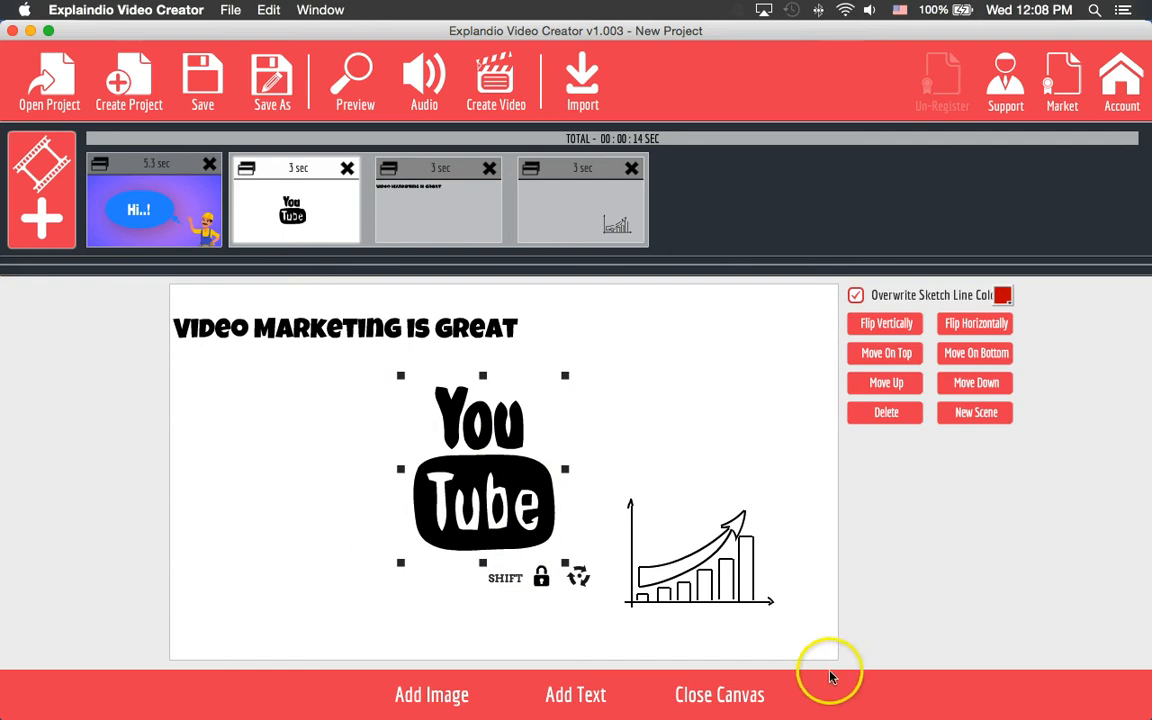
left_click(719, 700)
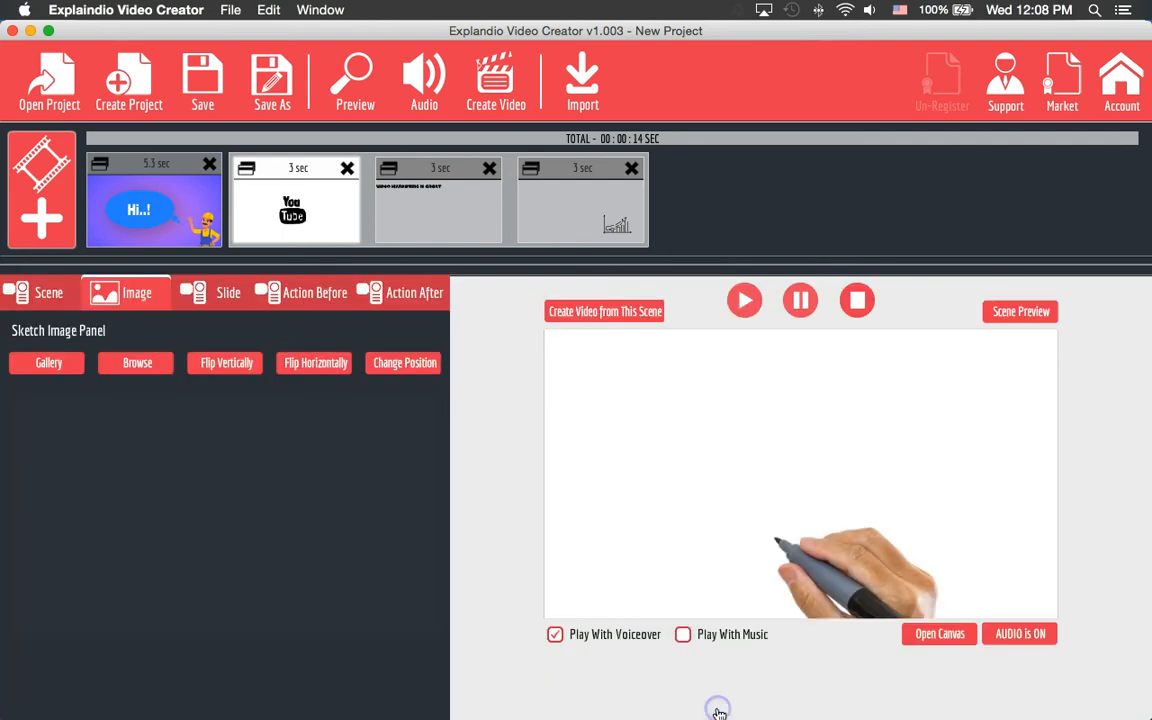
- Open the Video Marketing scene's slide settings and keep Draw on previous slide by declining Break Scenes
left_click(200, 293)
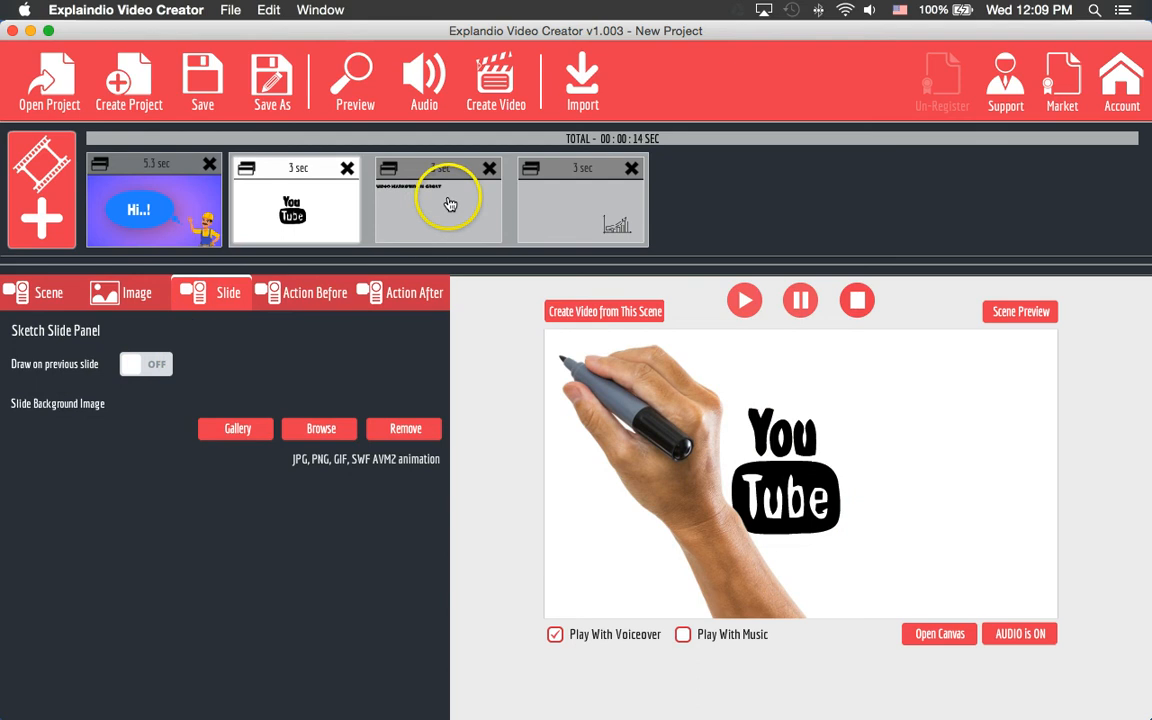
left_click(394, 213)
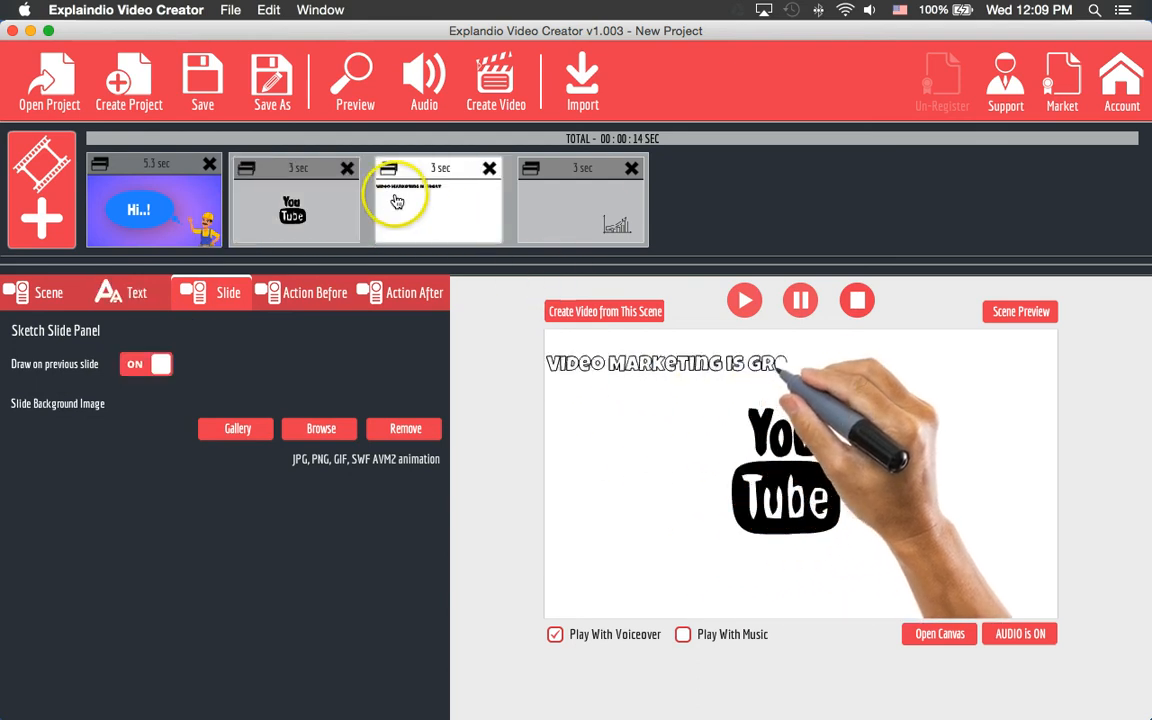
left_click(157, 366)
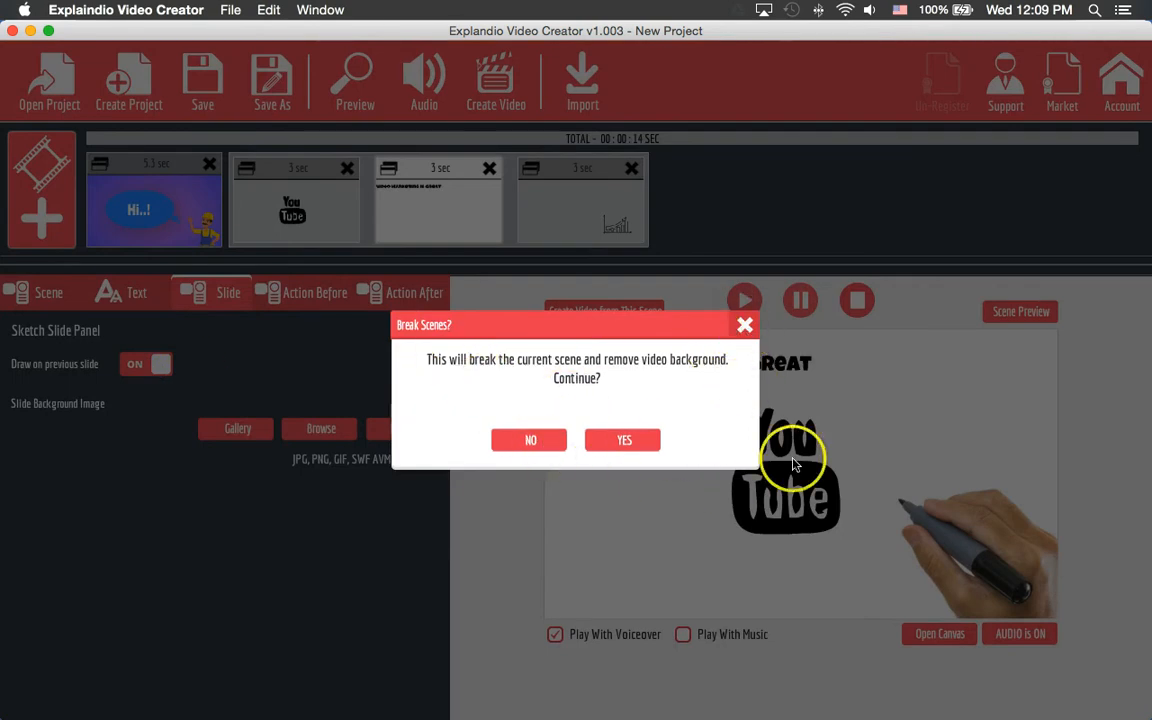
left_click(526, 448)
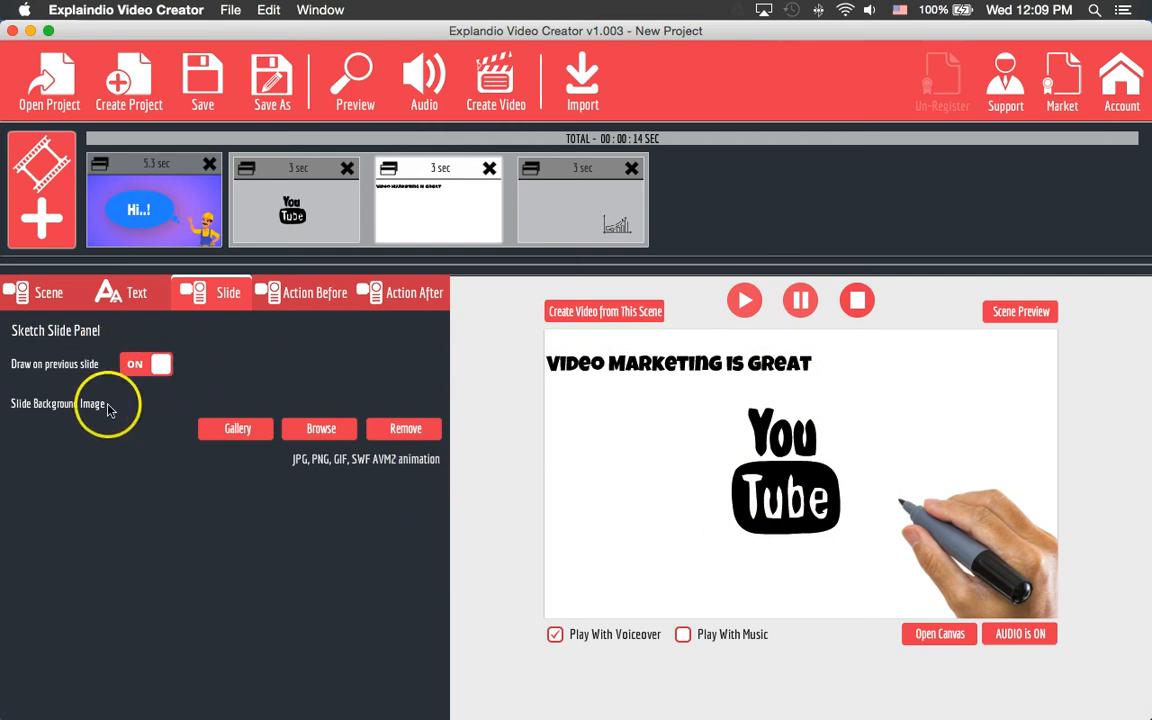
left_click(241, 430)
left_click(293, 269)
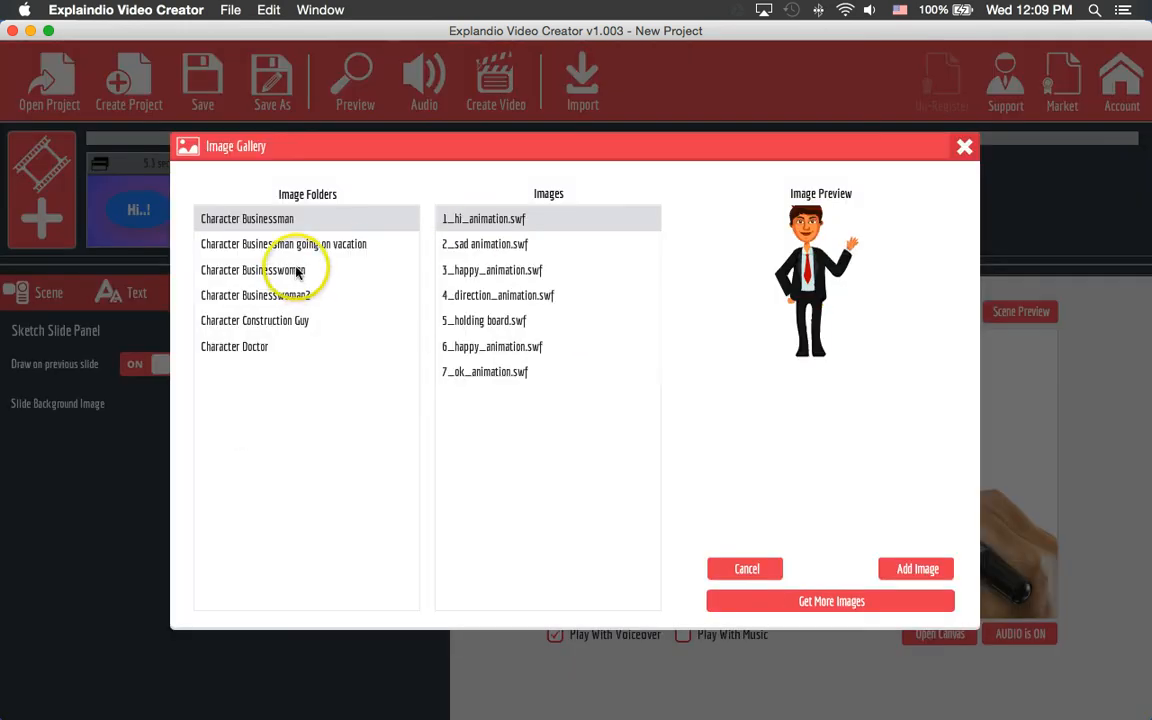
left_click(297, 298)
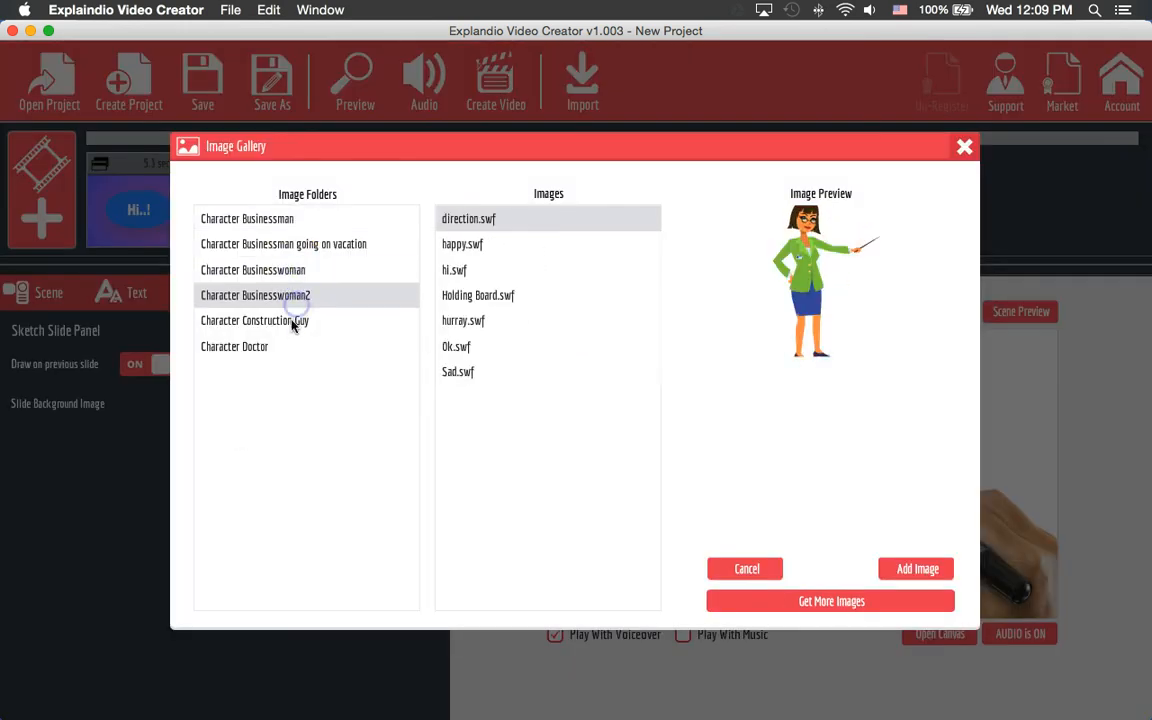
left_click(290, 321)
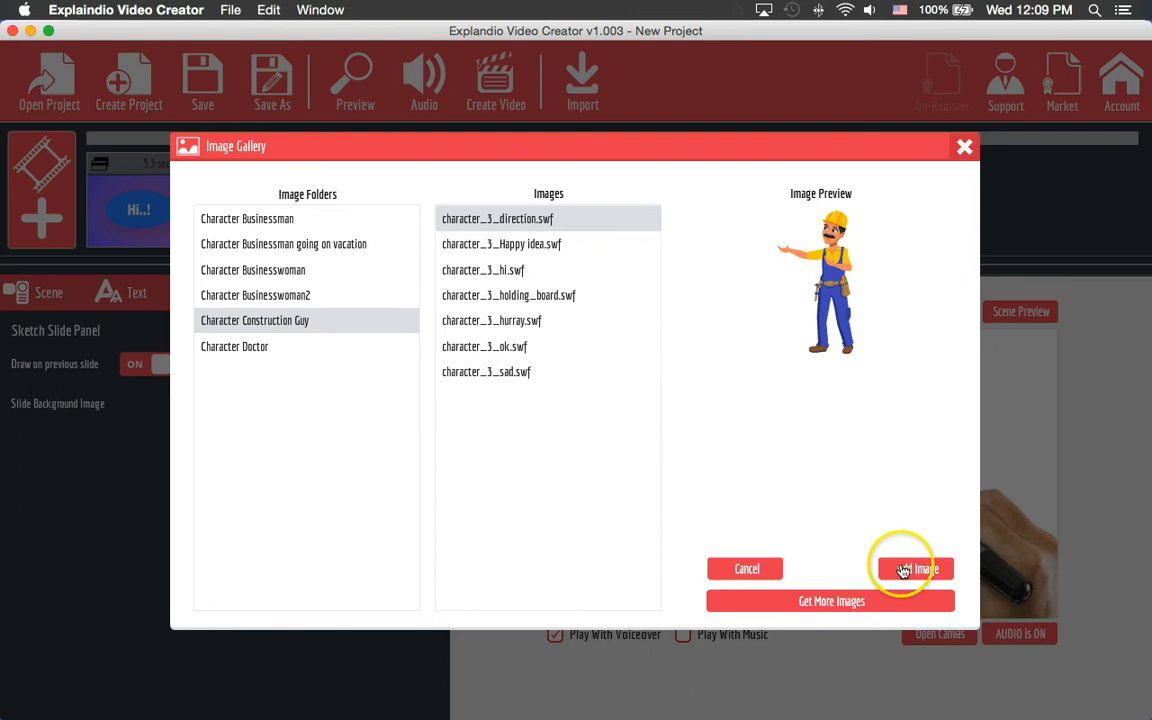
left_click(493, 345)
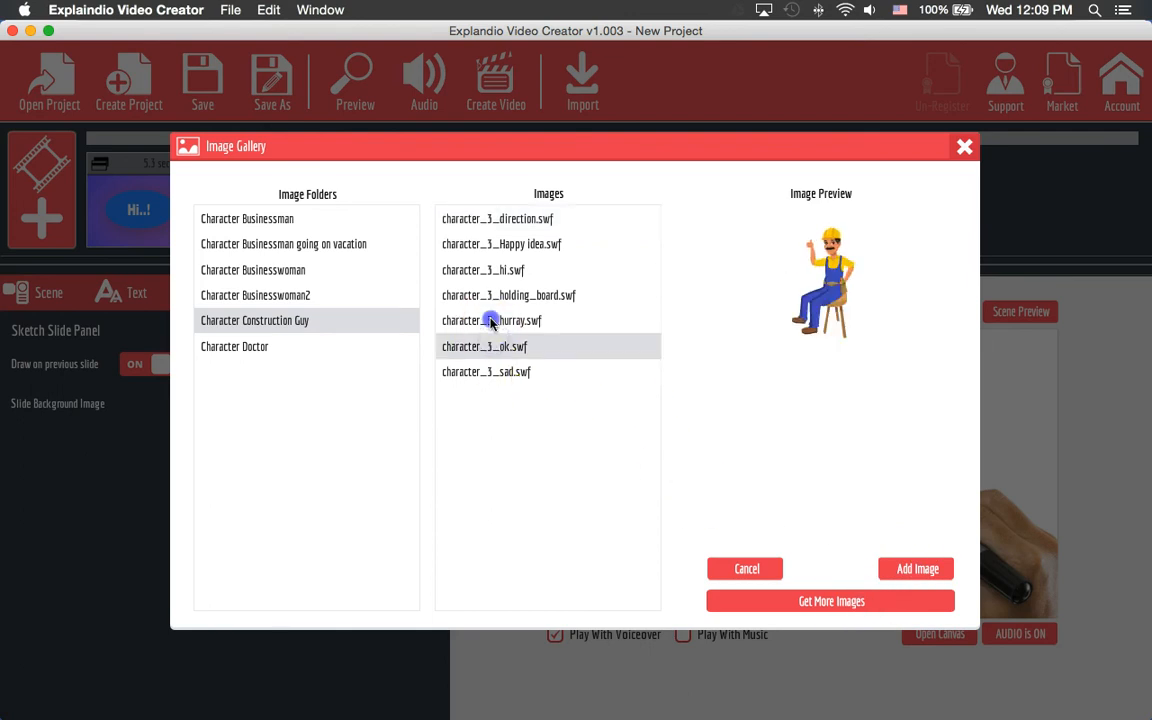
left_click(455, 245)
left_click(262, 345)
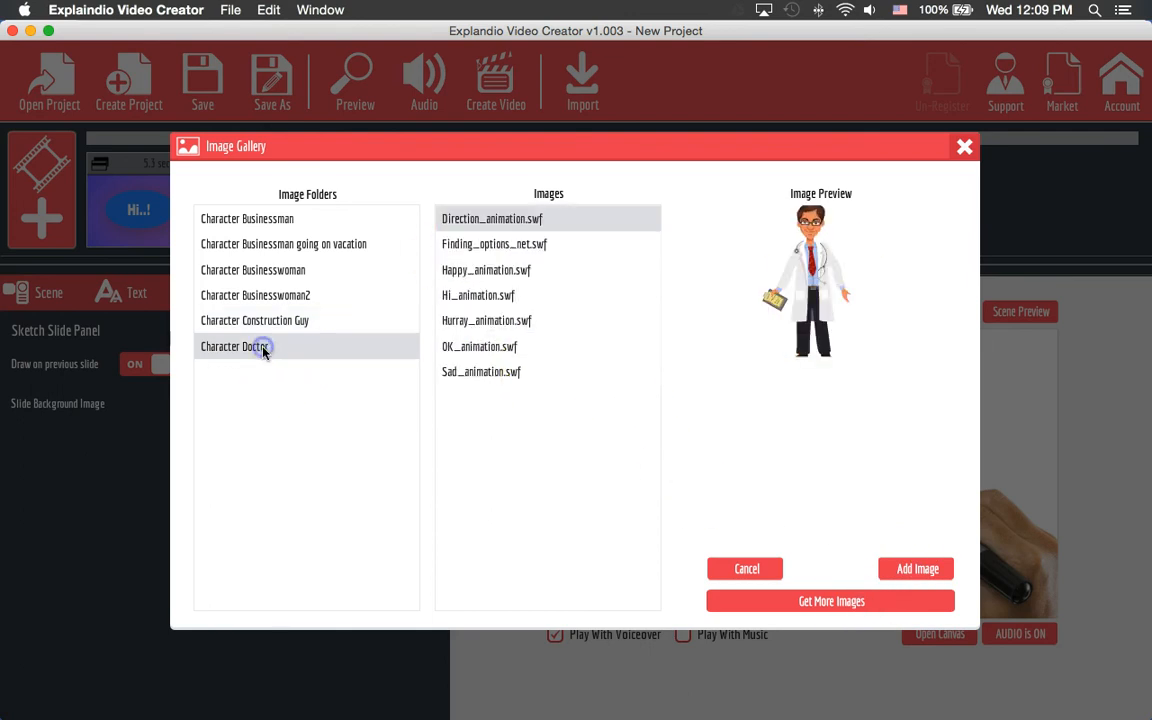
left_click(509, 344)
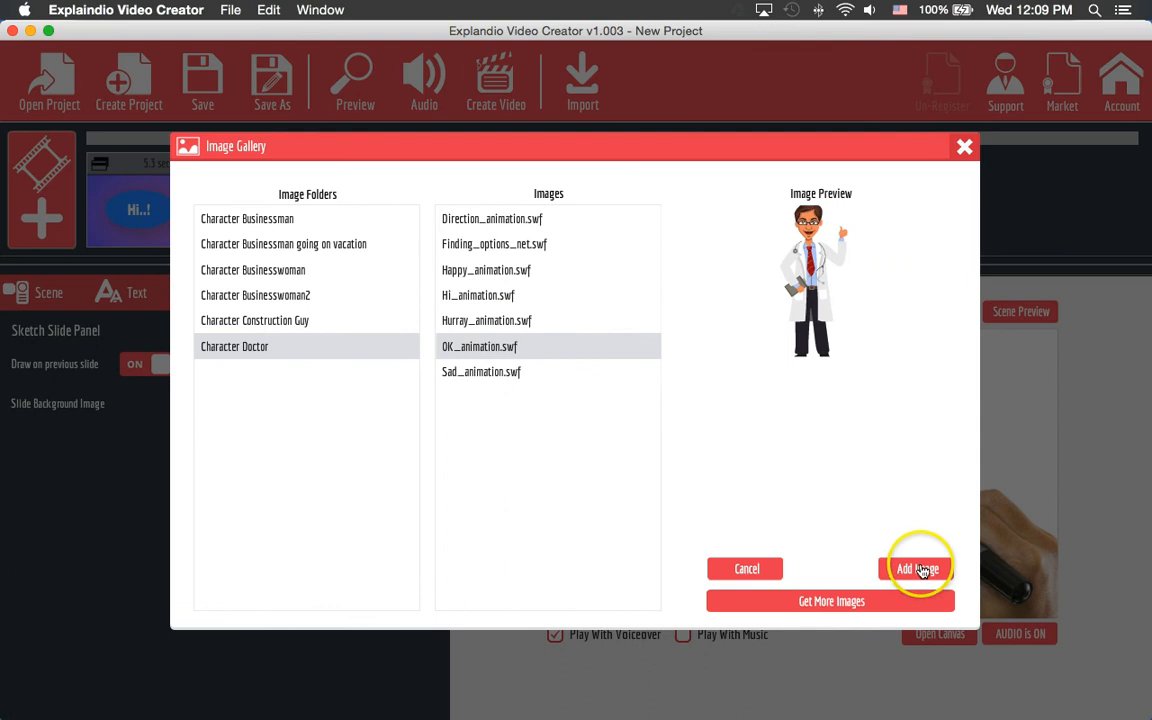
left_click(918, 569)
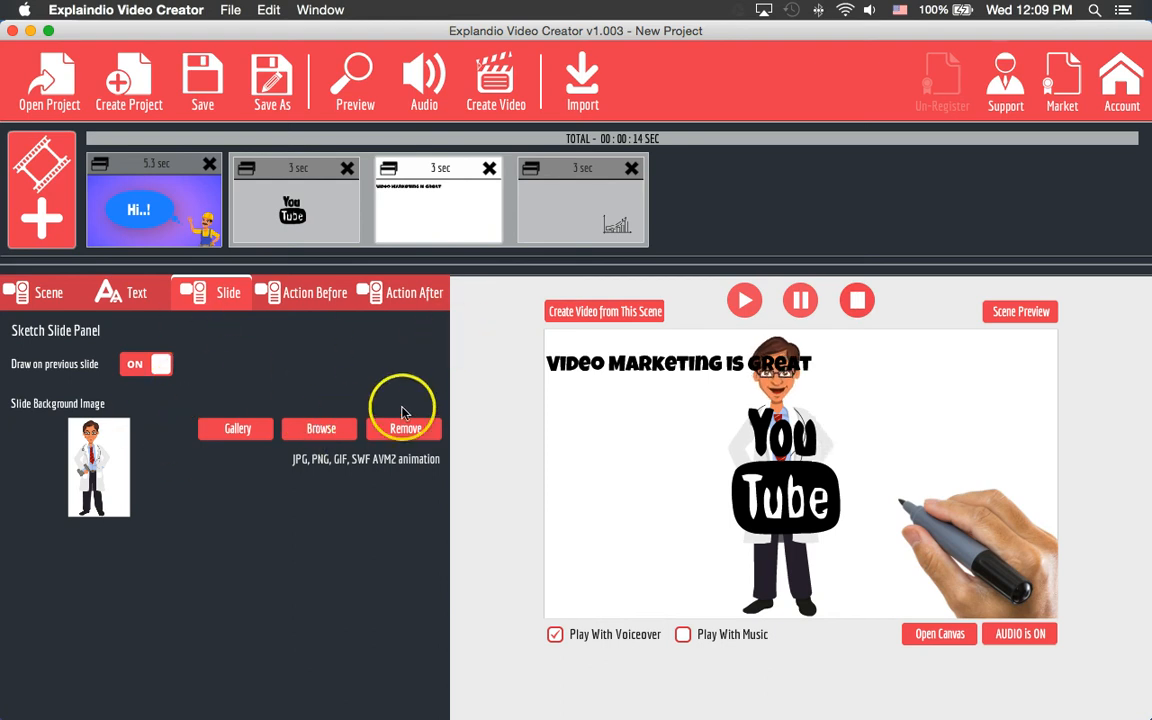
left_click(412, 431)
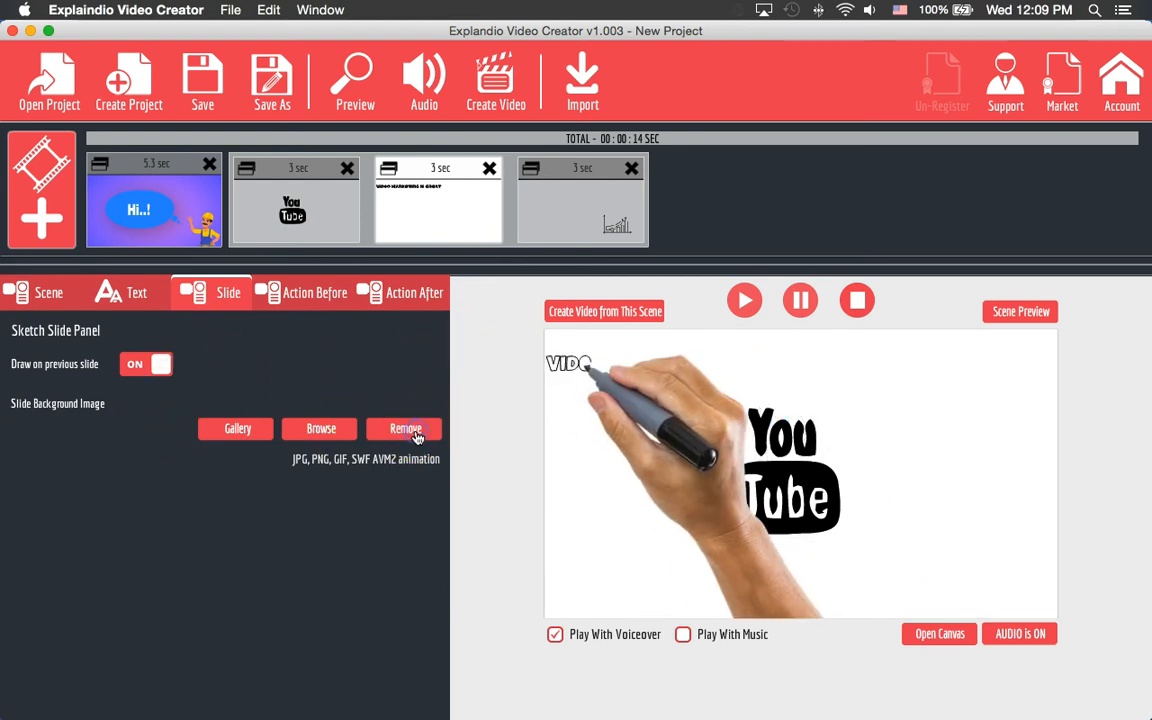
- Set the Video Marketing scene's Show Action to Fly In By Hand, after trying Sketch and Fade In
left_click(291, 288)
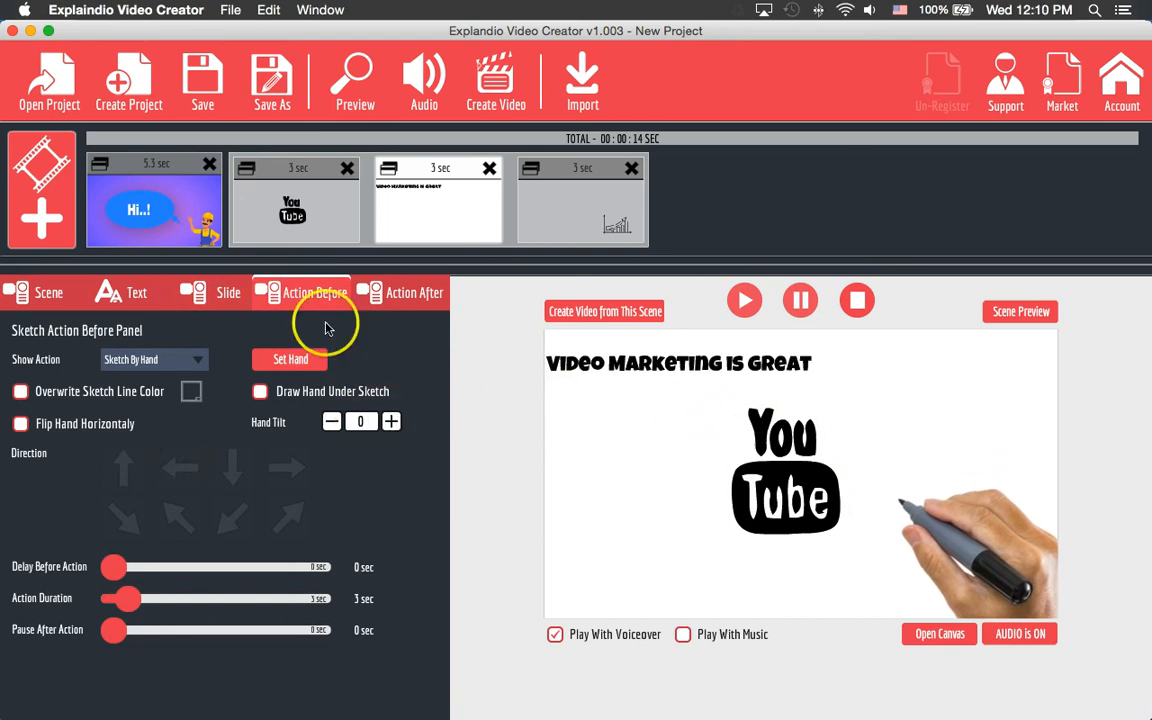
left_click(168, 362)
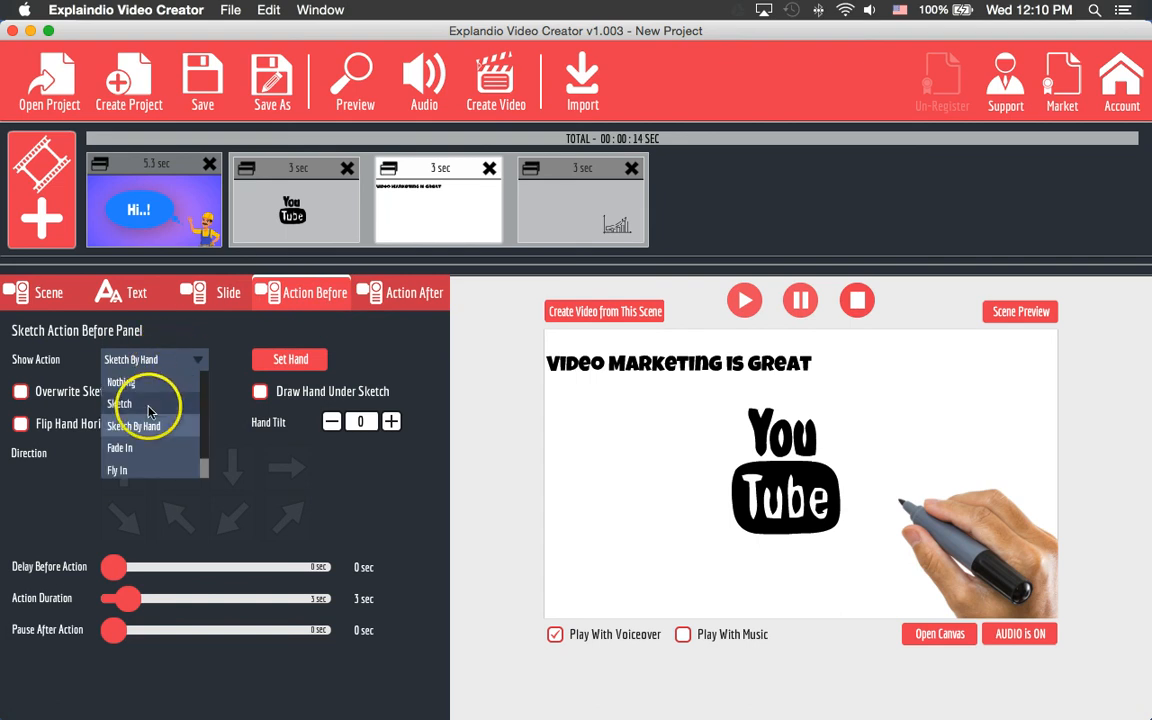
left_click(149, 404)
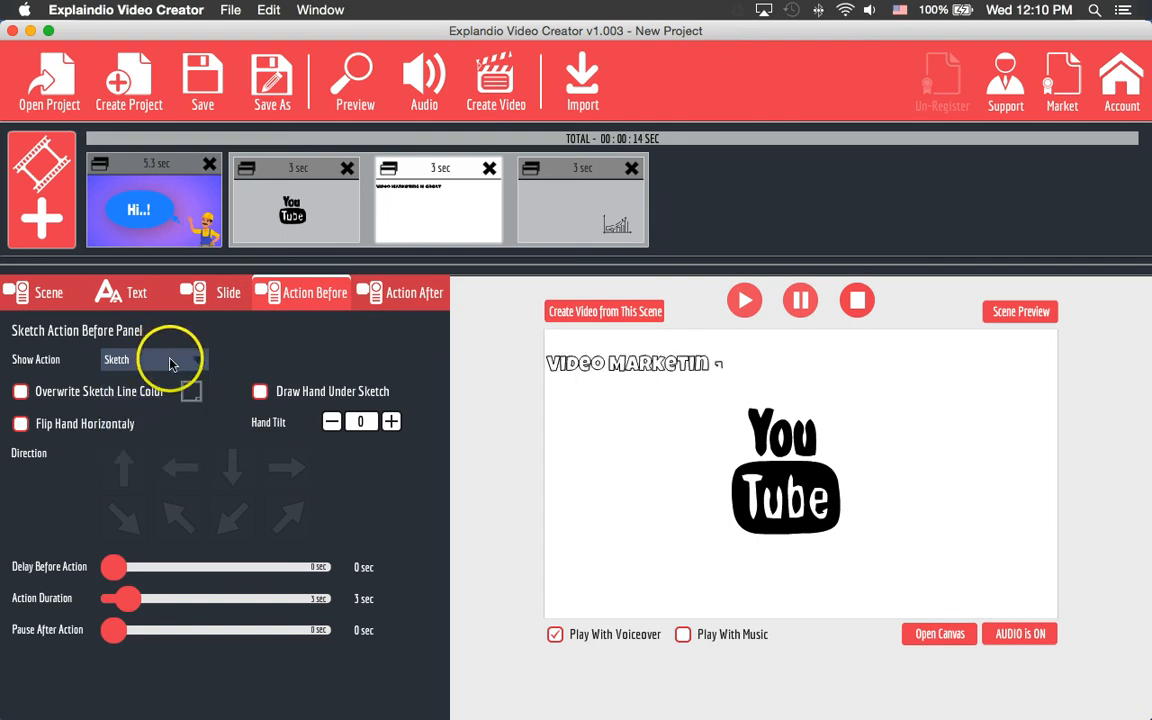
left_click(170, 362)
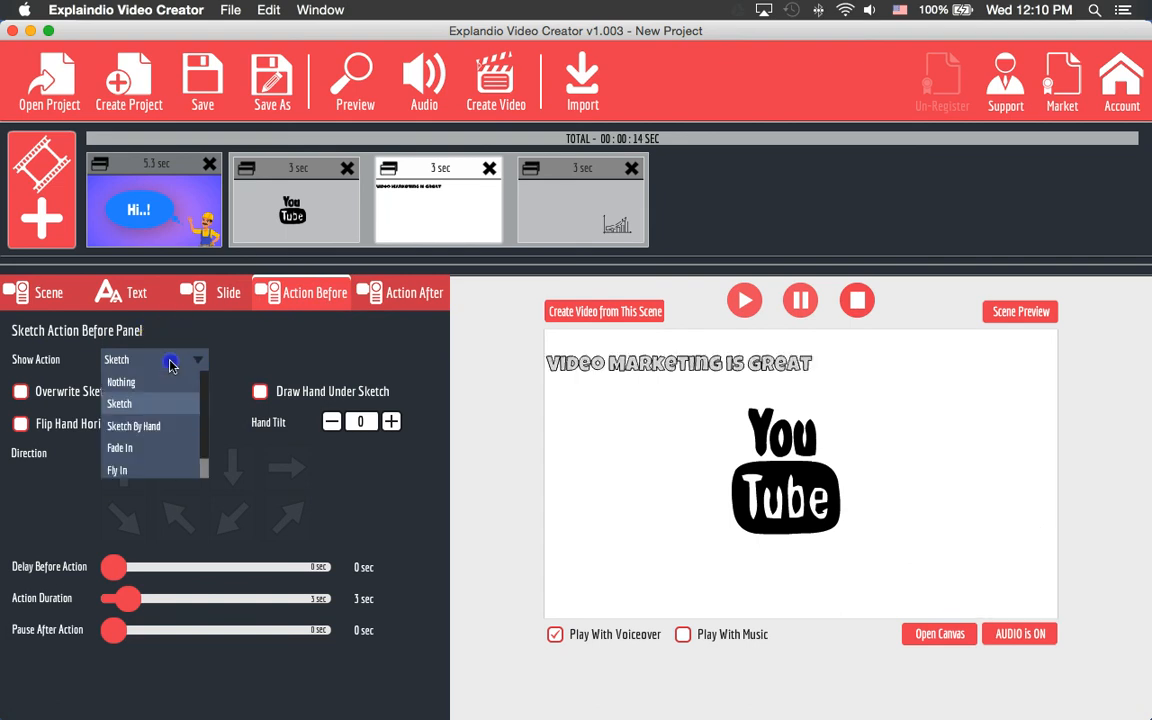
left_click(147, 451)
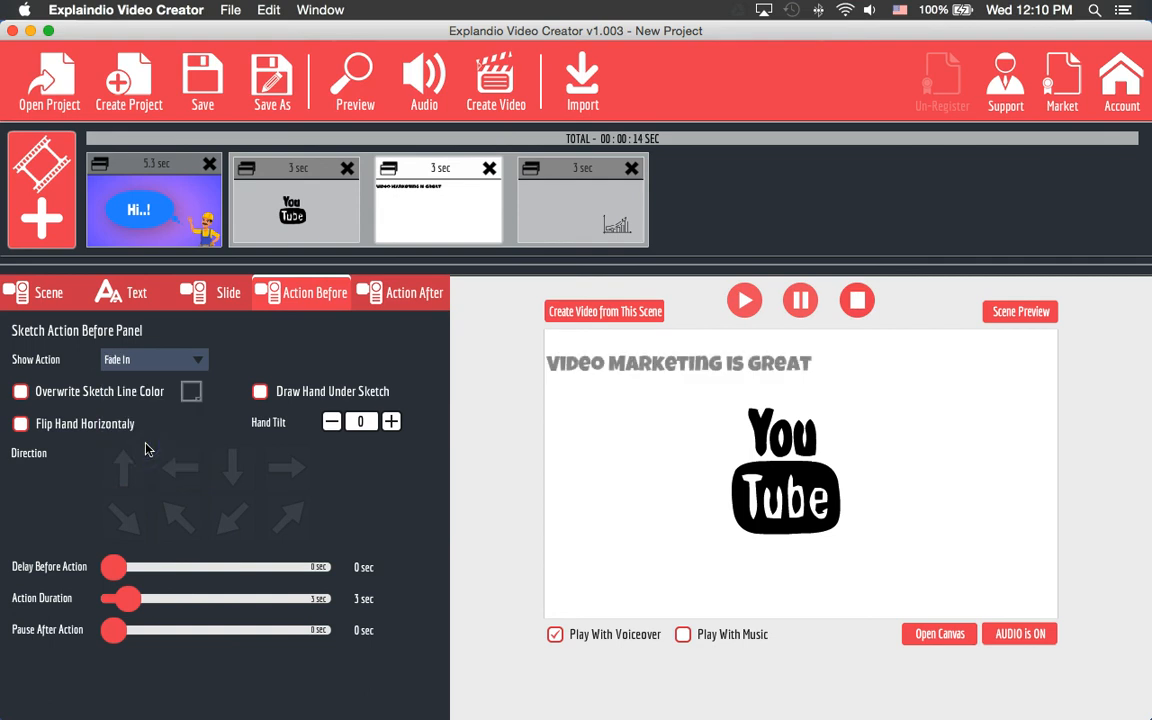
left_click(142, 363)
scroll(149, 411, "down", 1)
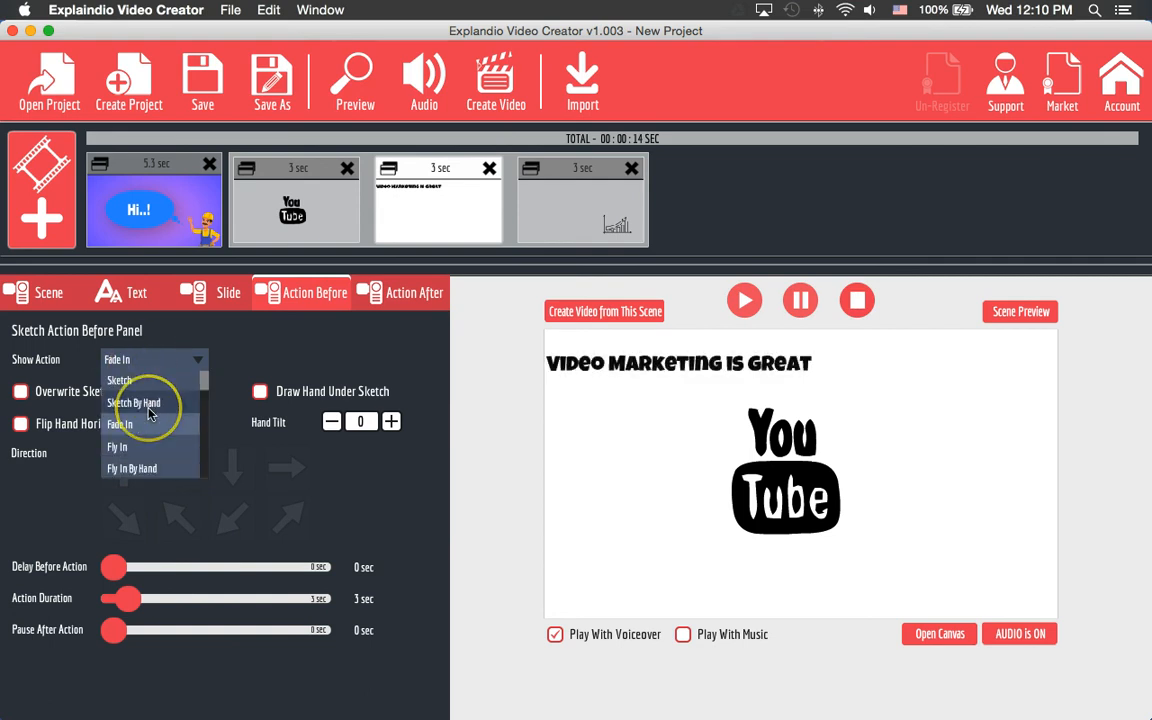
left_click(150, 469)
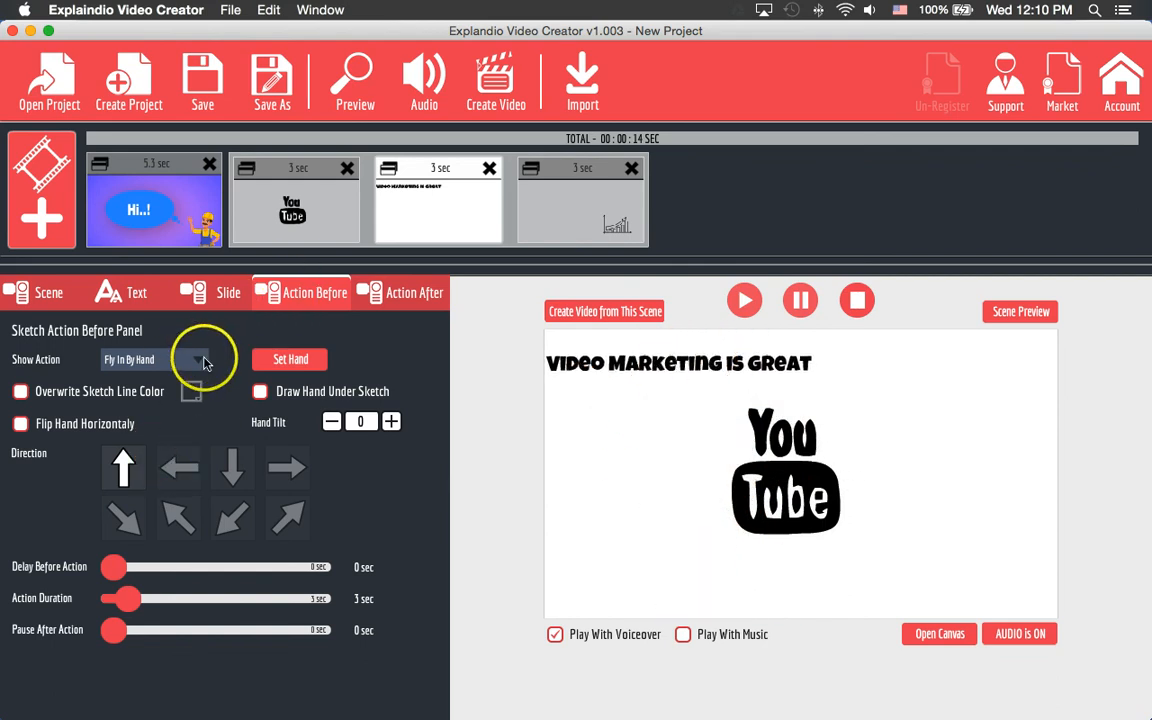
- Choose the last drag hand for the Fly In By Hand entry and switch on Draw Hand Under Sketch
left_click(292, 362)
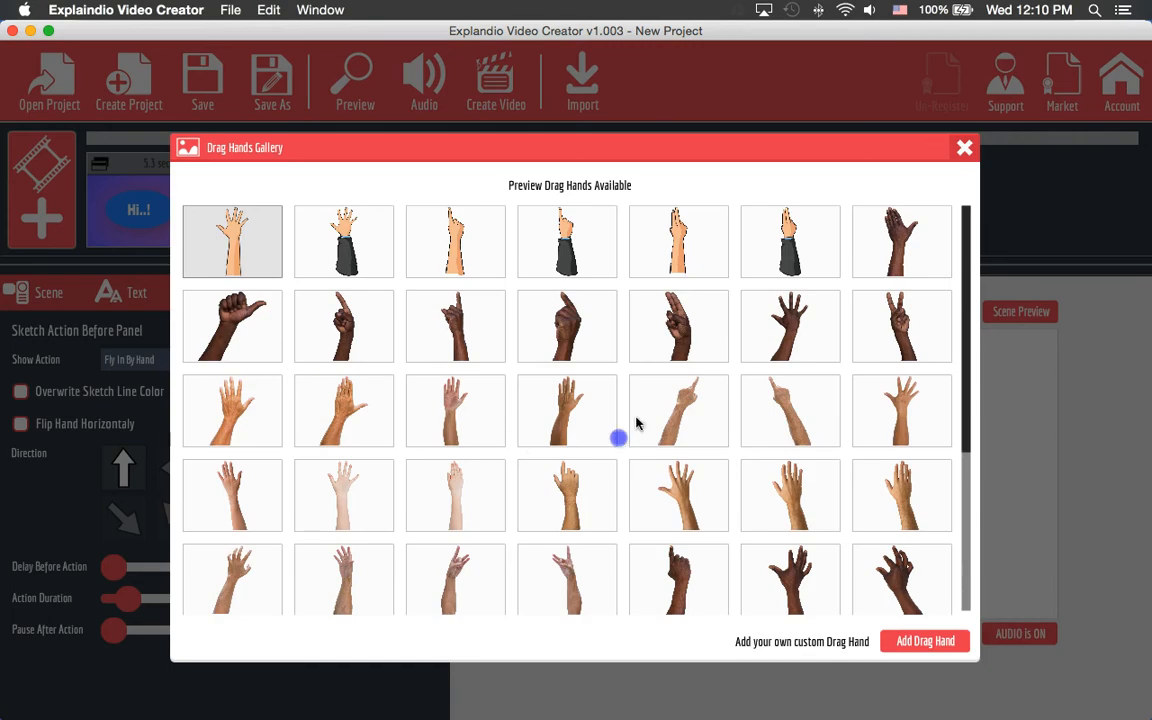
scroll(674, 435, "down", 5)
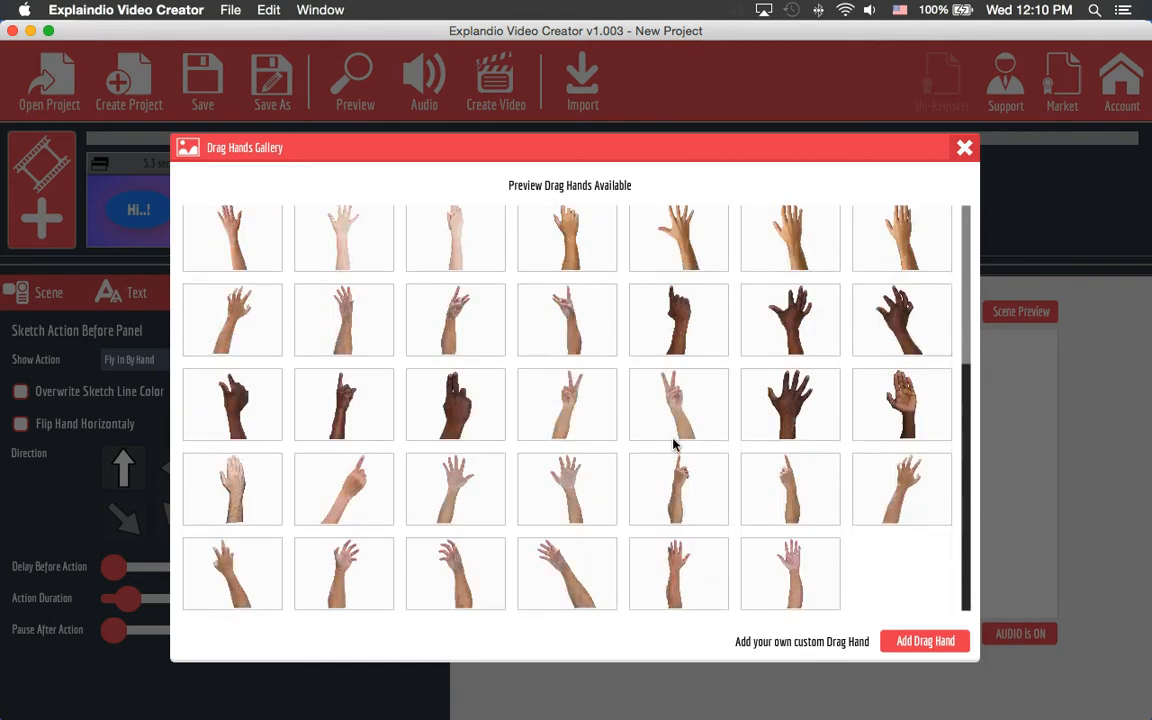
left_click(830, 588)
left_click(797, 586)
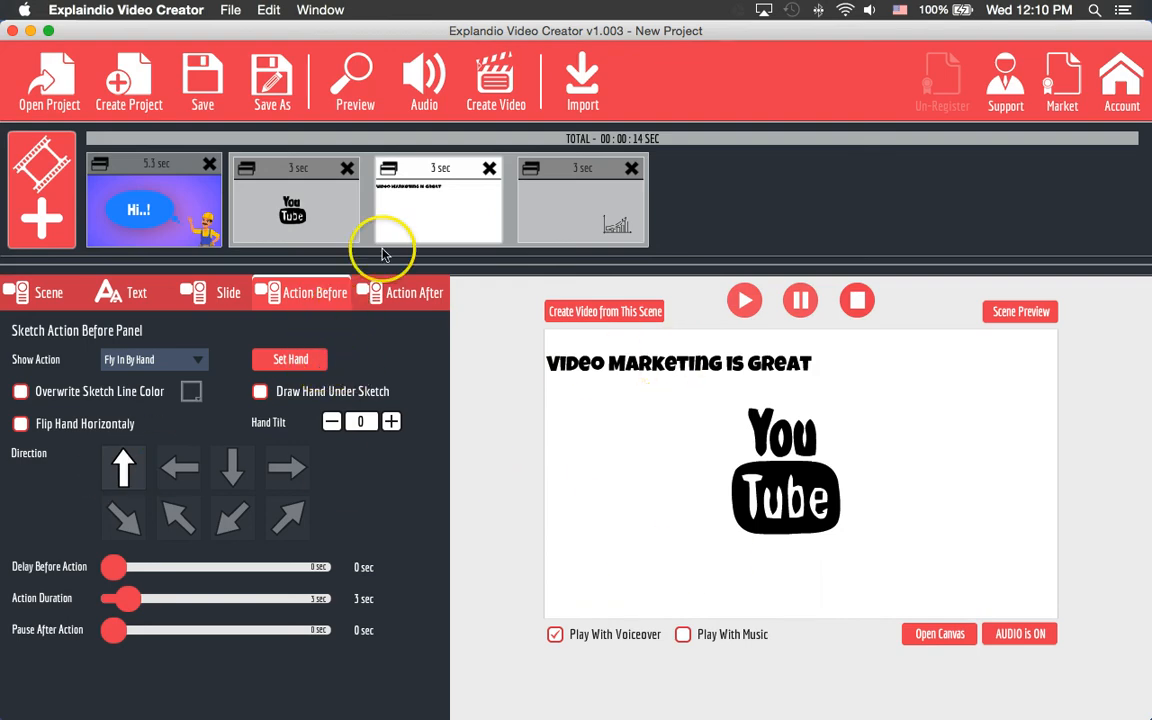
left_click(412, 183)
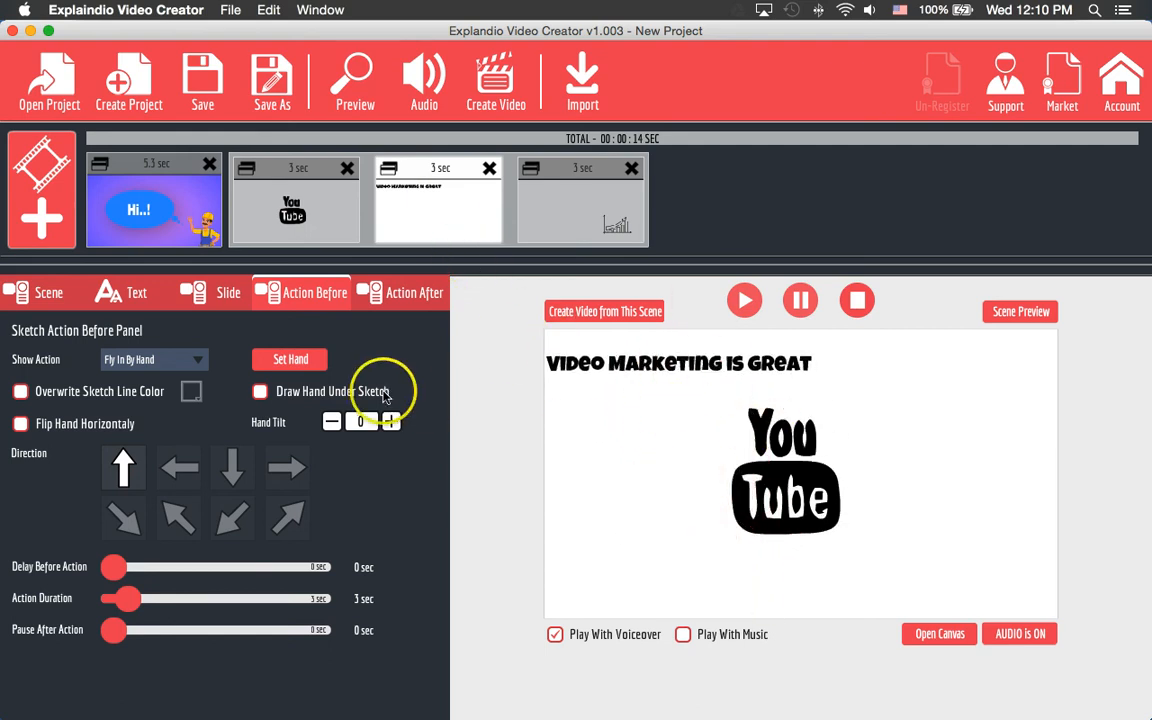
left_click(262, 393)
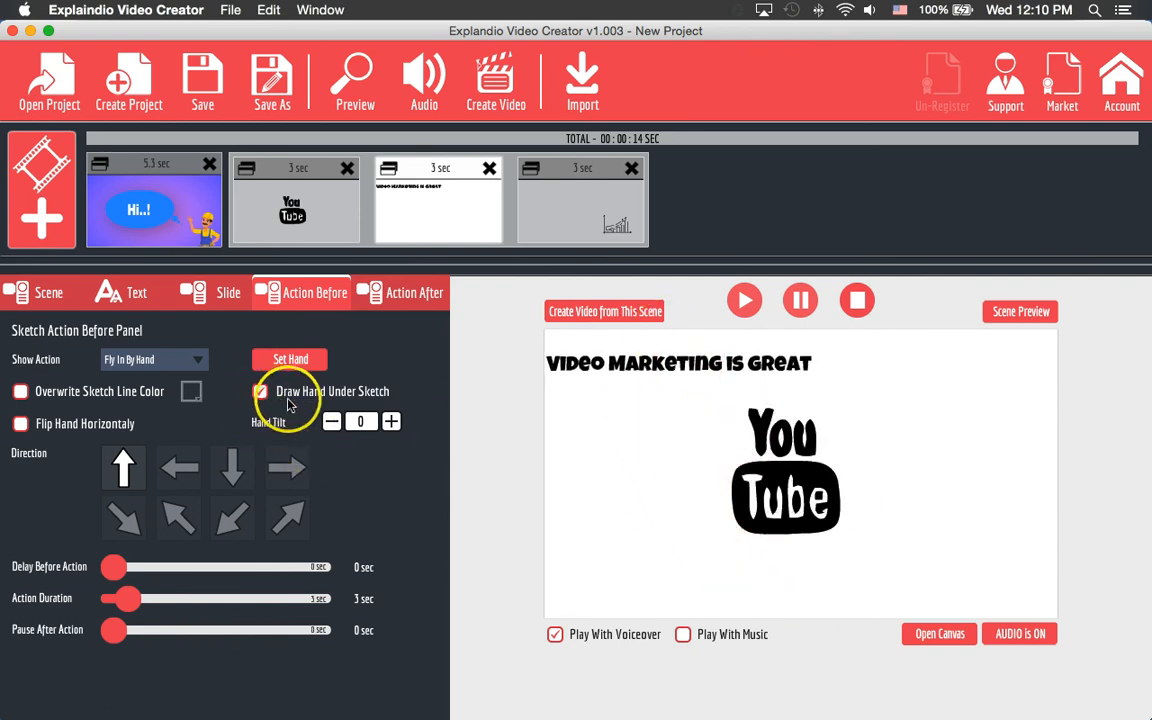
left_click(168, 368)
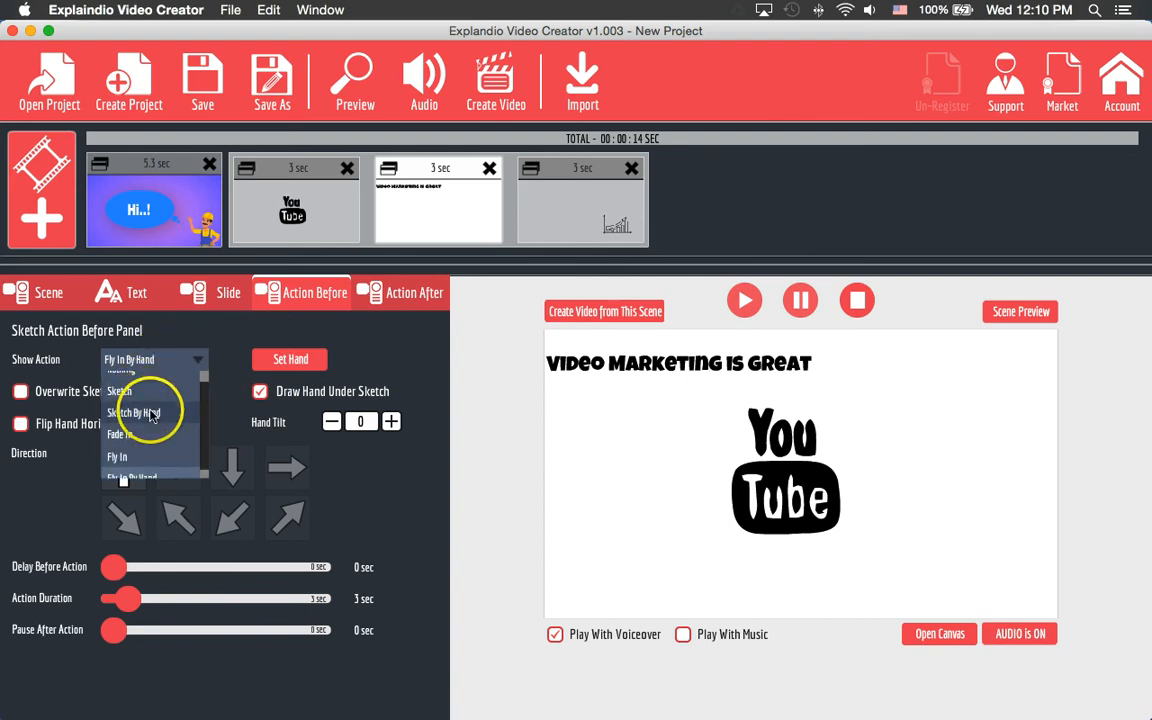
- Switch the entry back to sketch by hand, with the hand holding the red marker pen
left_click(150, 412)
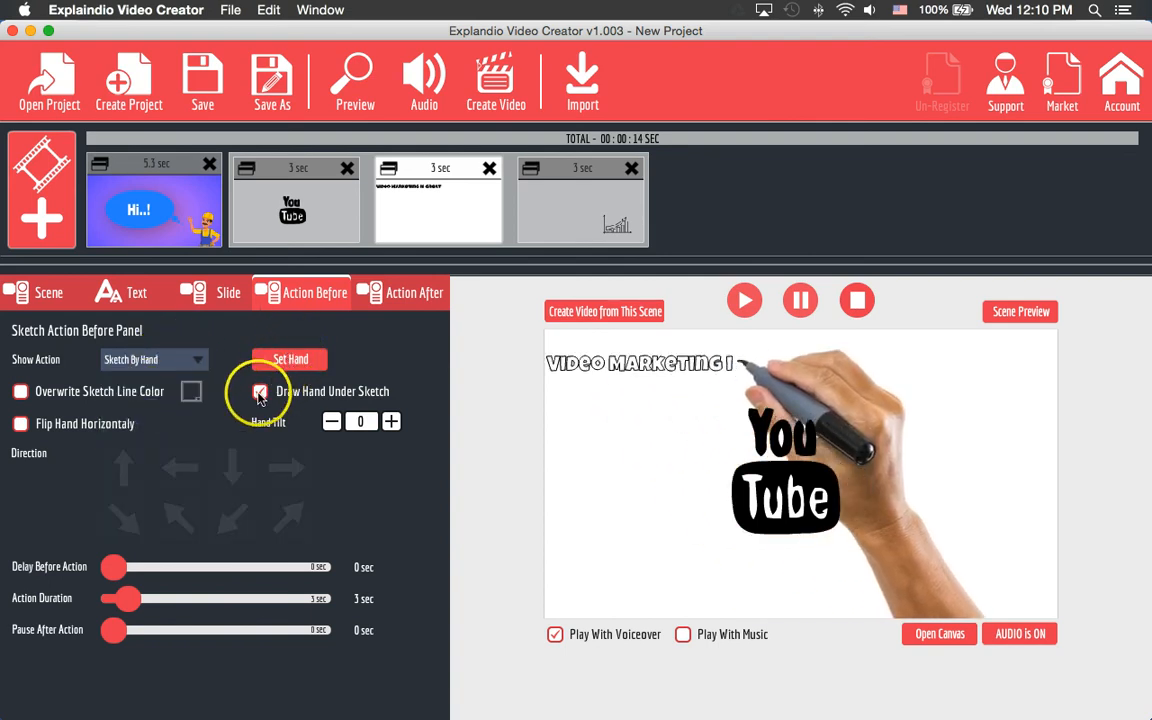
left_click(285, 362)
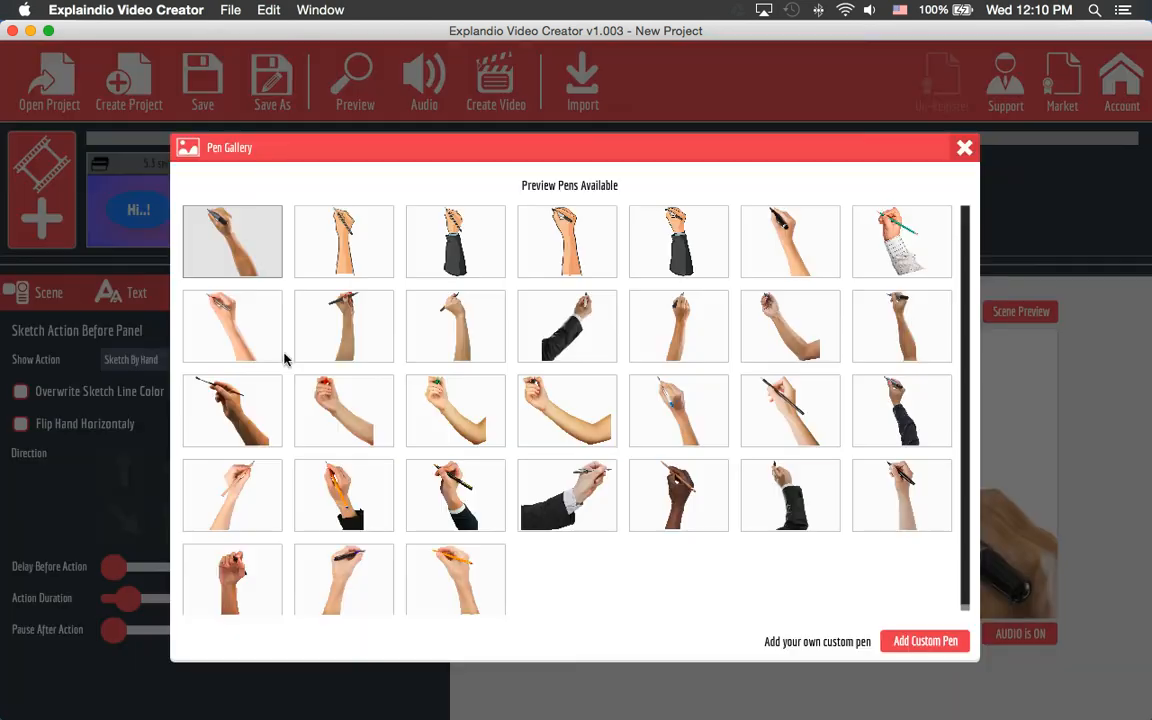
left_click(380, 360)
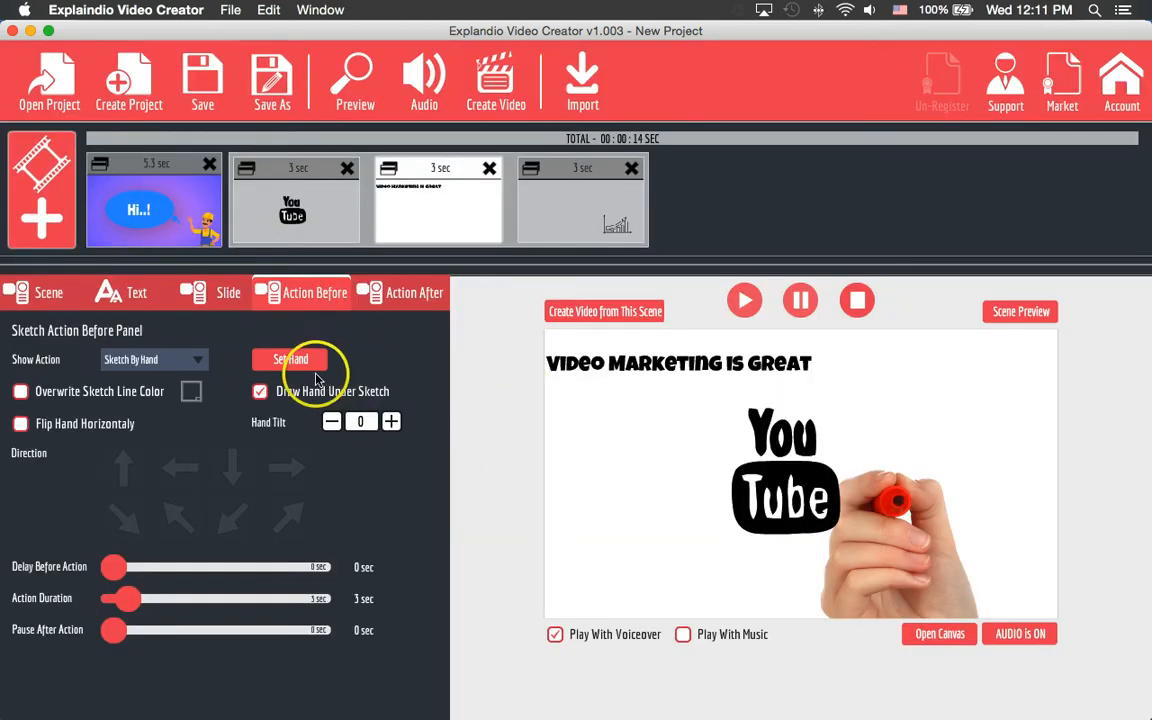
left_click(458, 221)
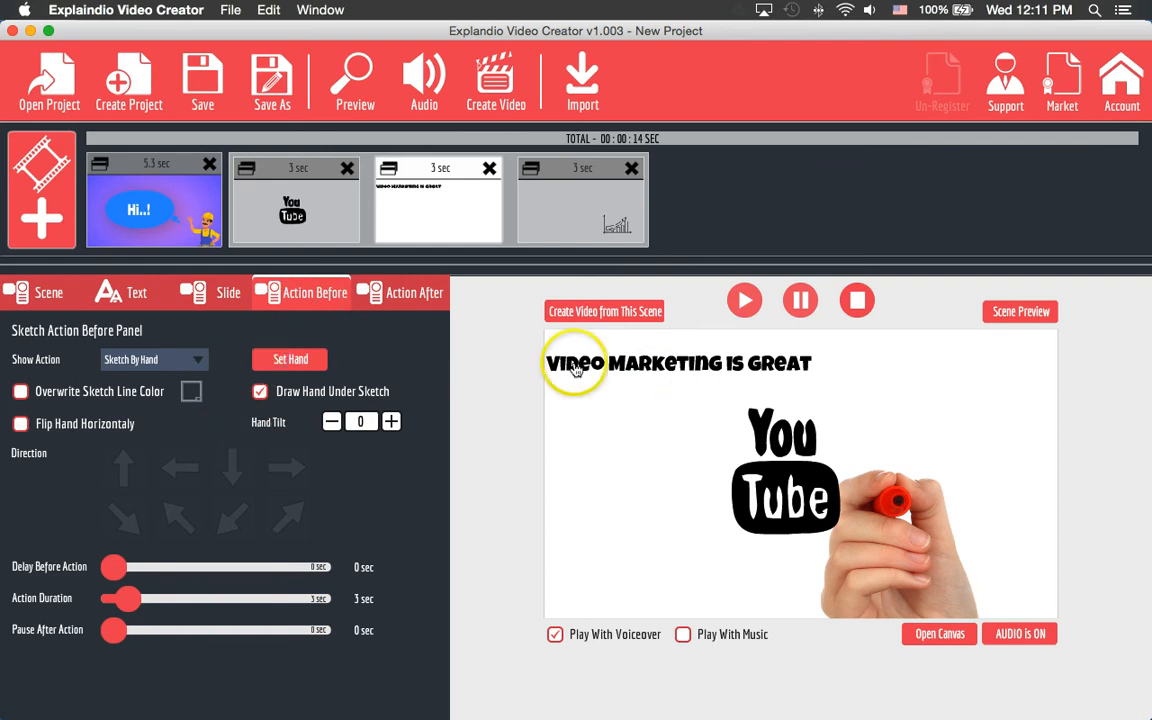
left_click(307, 363)
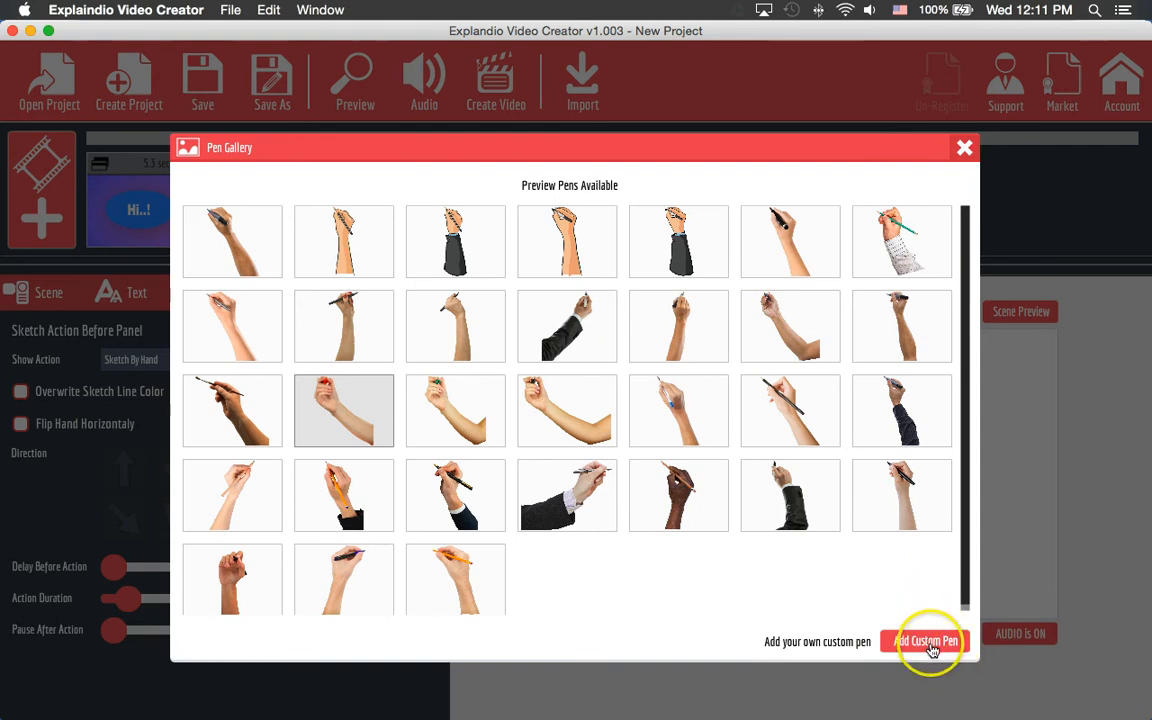
left_click(962, 148)
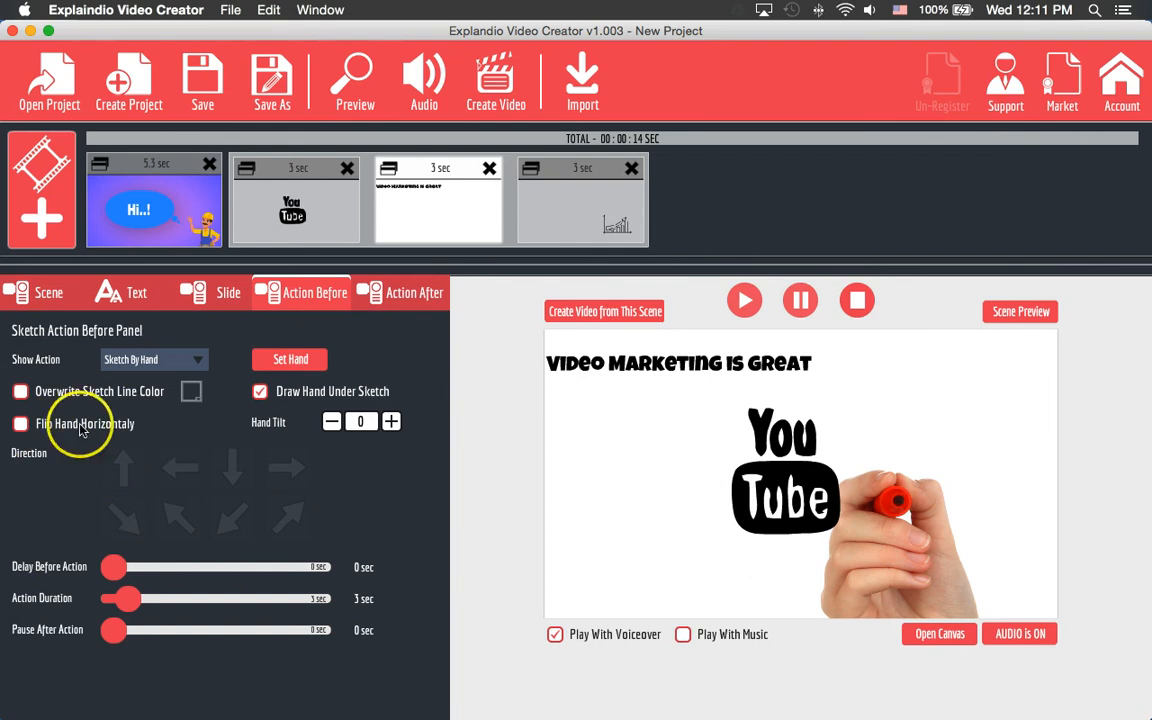
- Set the sketch Action Duration to 3 seconds, after trying 10 and 1
left_click(177, 601)
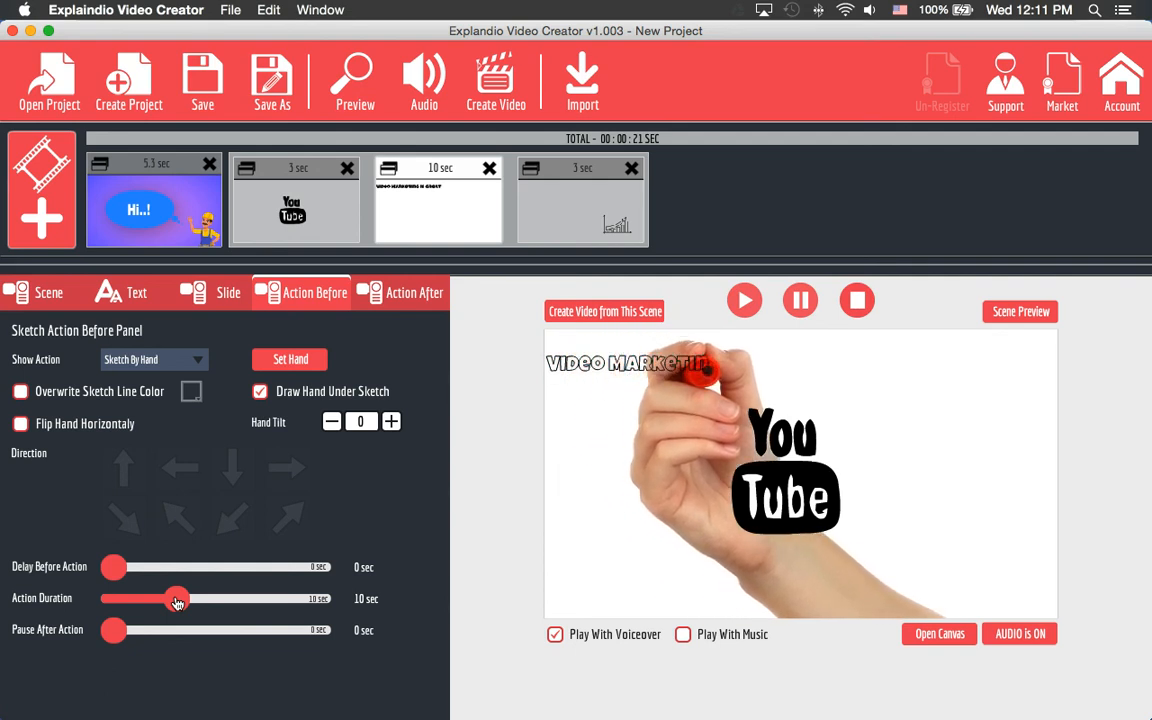
left_click_drag(177, 601, 80, 599)
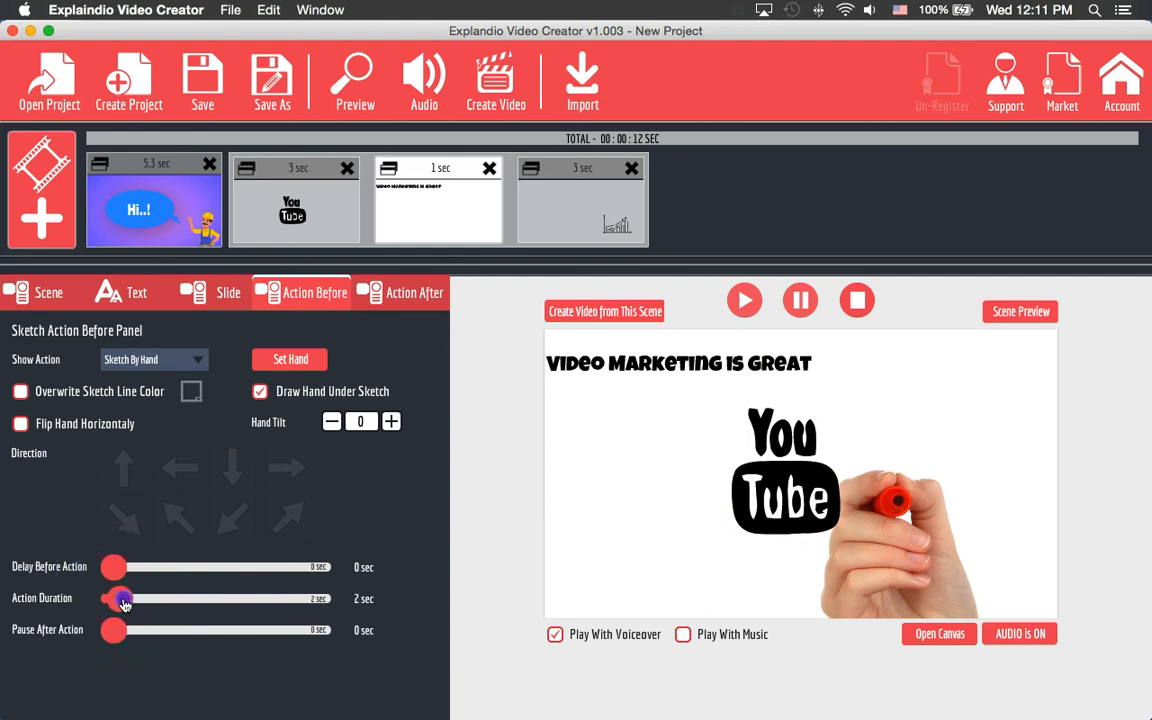
left_click_drag(133, 600, 135, 600)
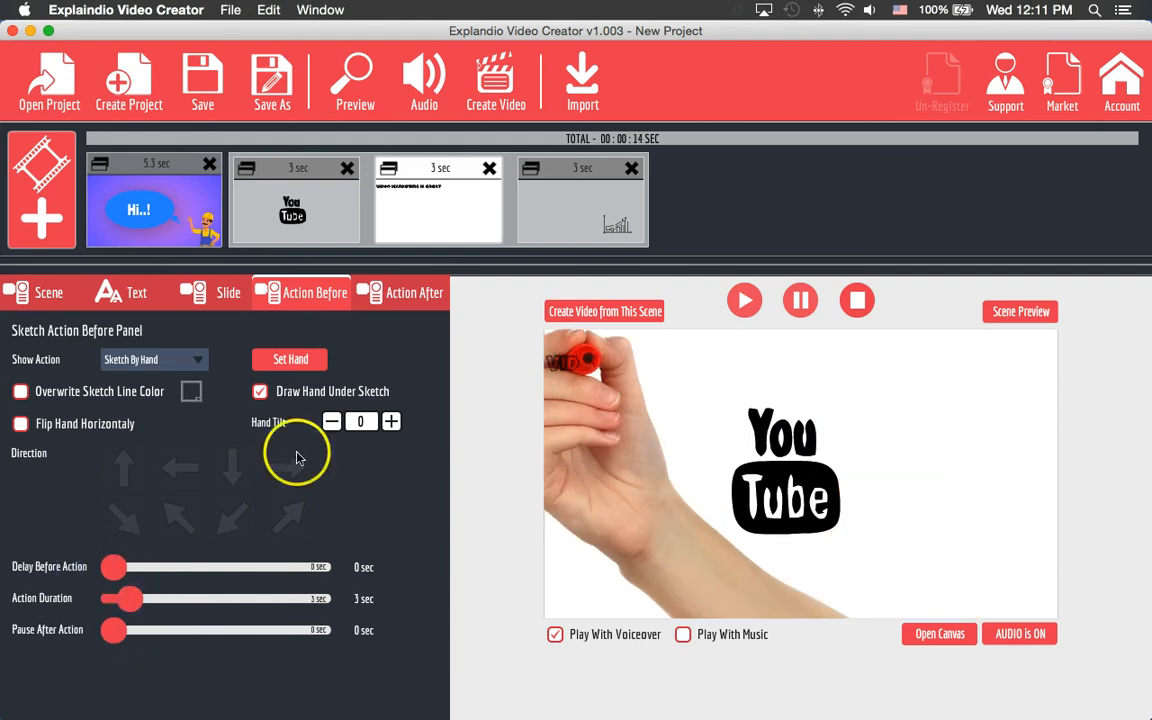
- Set the Hide Action to Fly Out By Hand heading down-left, leaving the drag hand unchanged
left_click(407, 294)
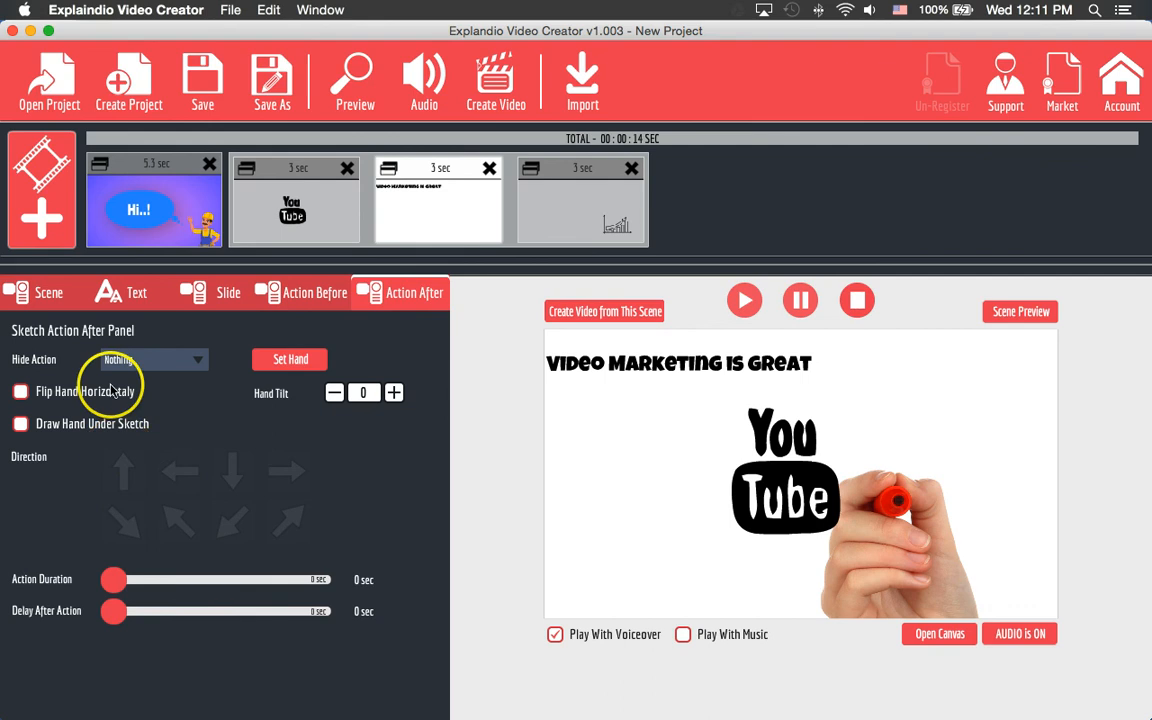
left_click(142, 362)
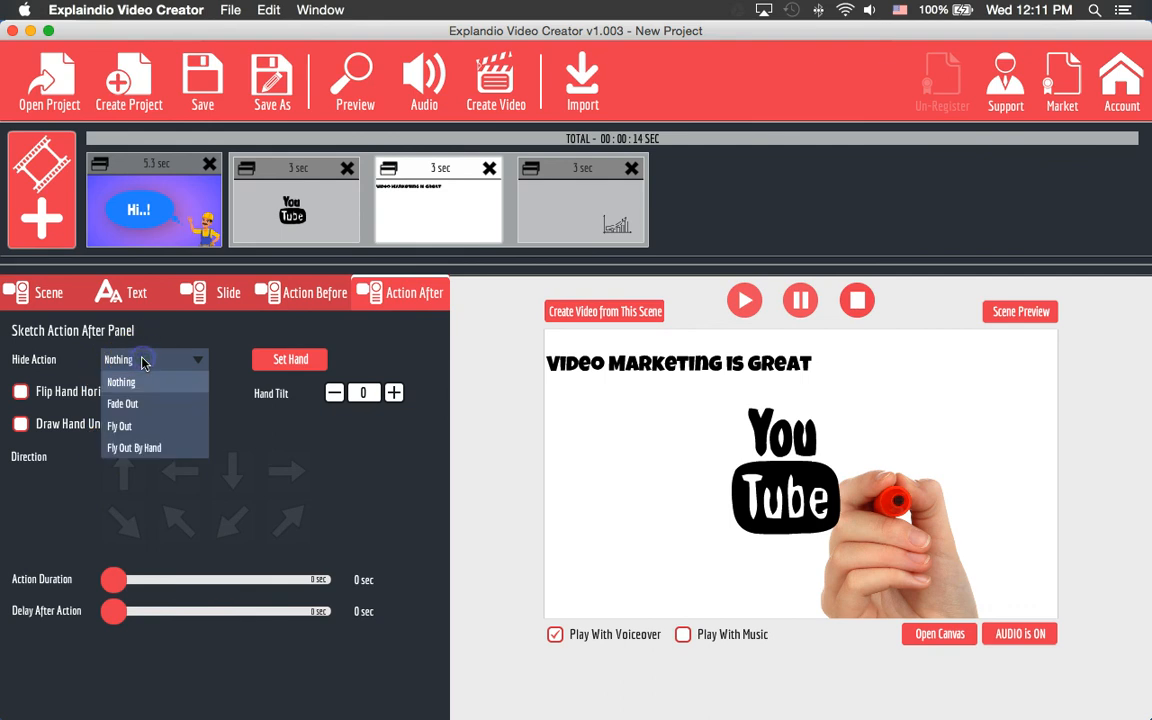
left_click(169, 448)
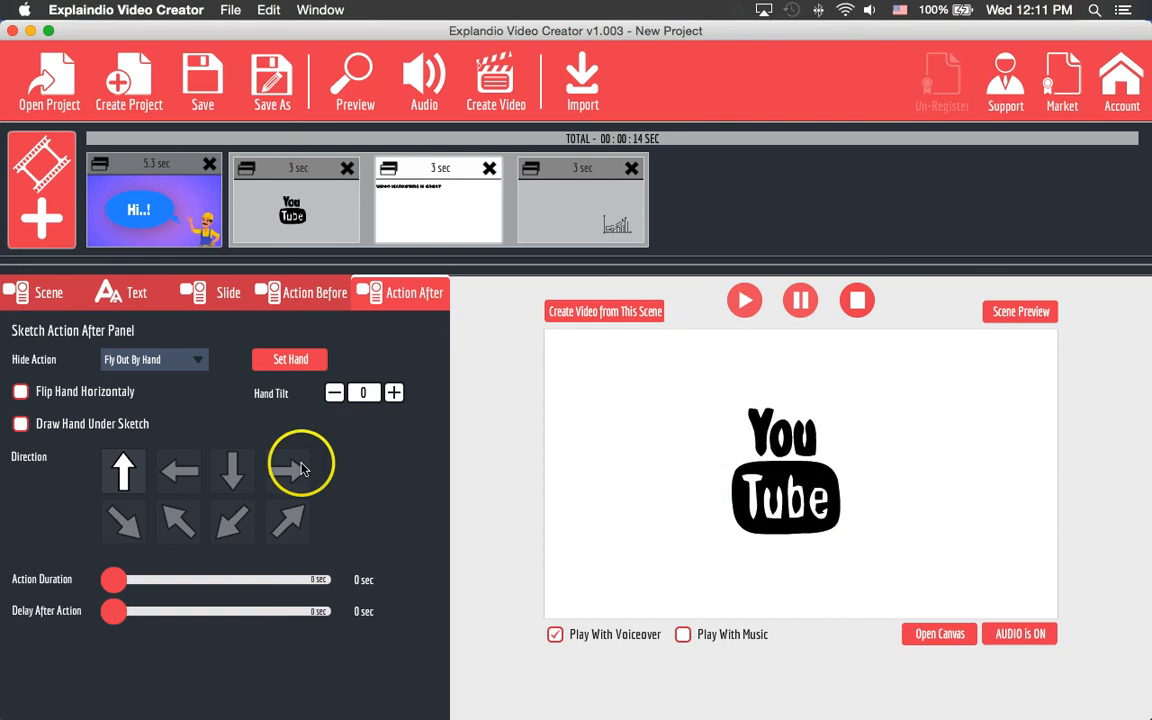
left_click(179, 471)
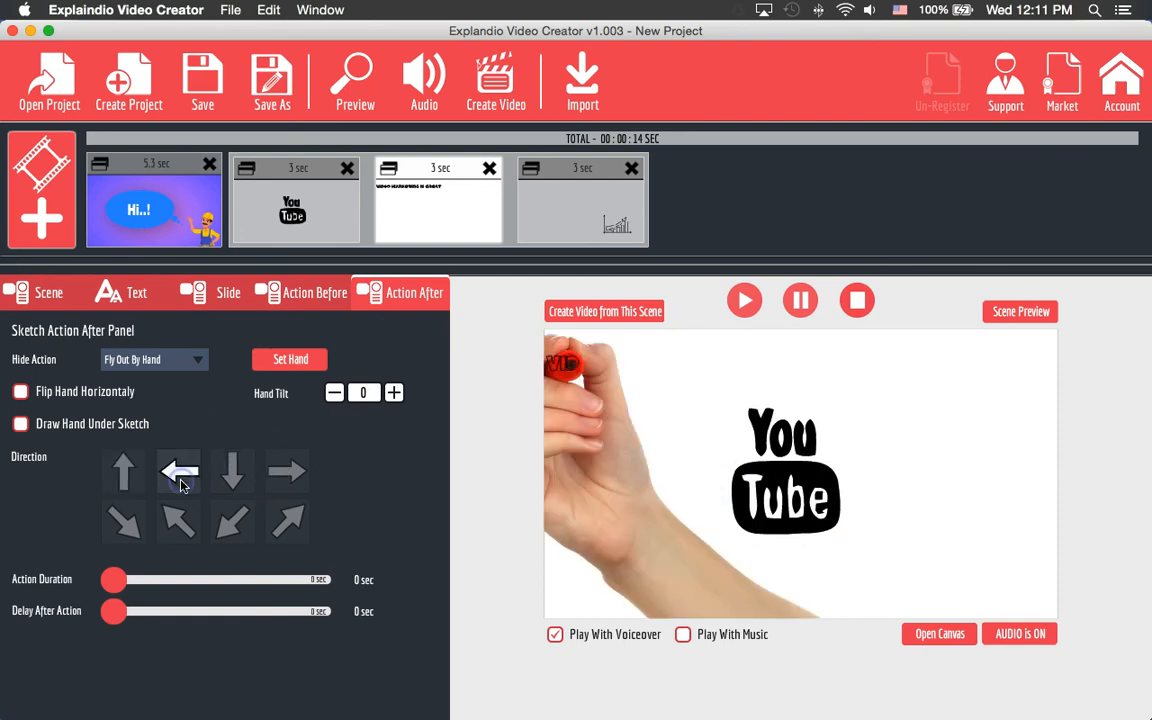
left_click(234, 518)
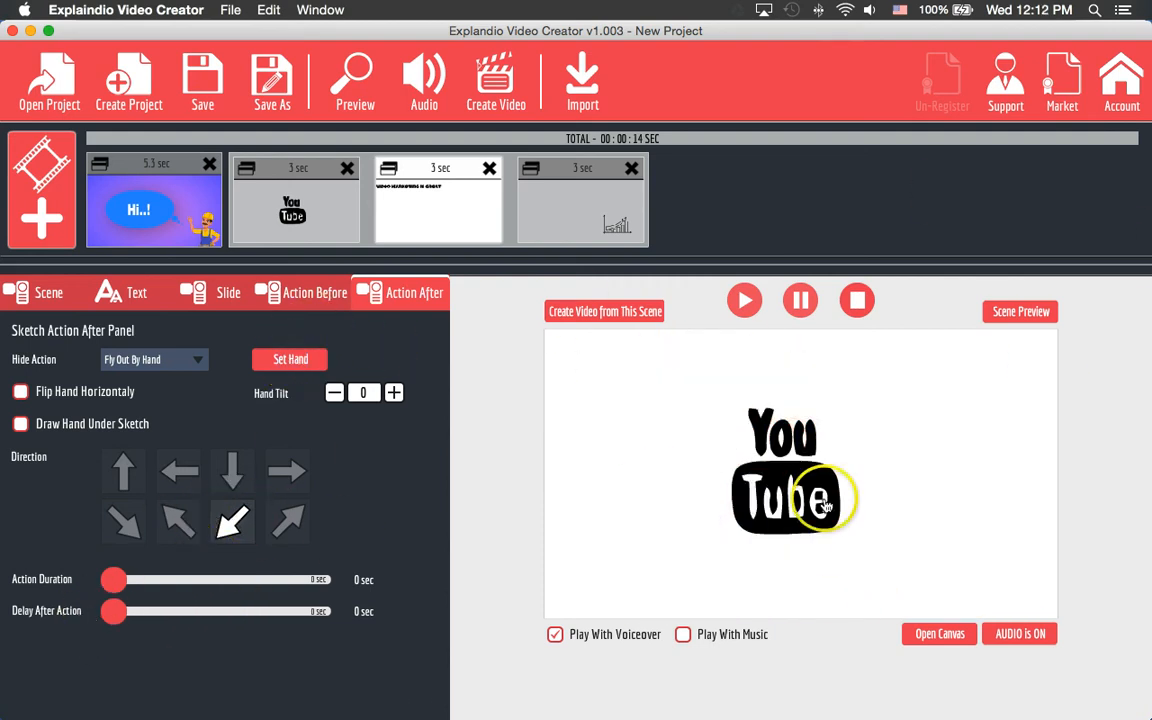
left_click(290, 359)
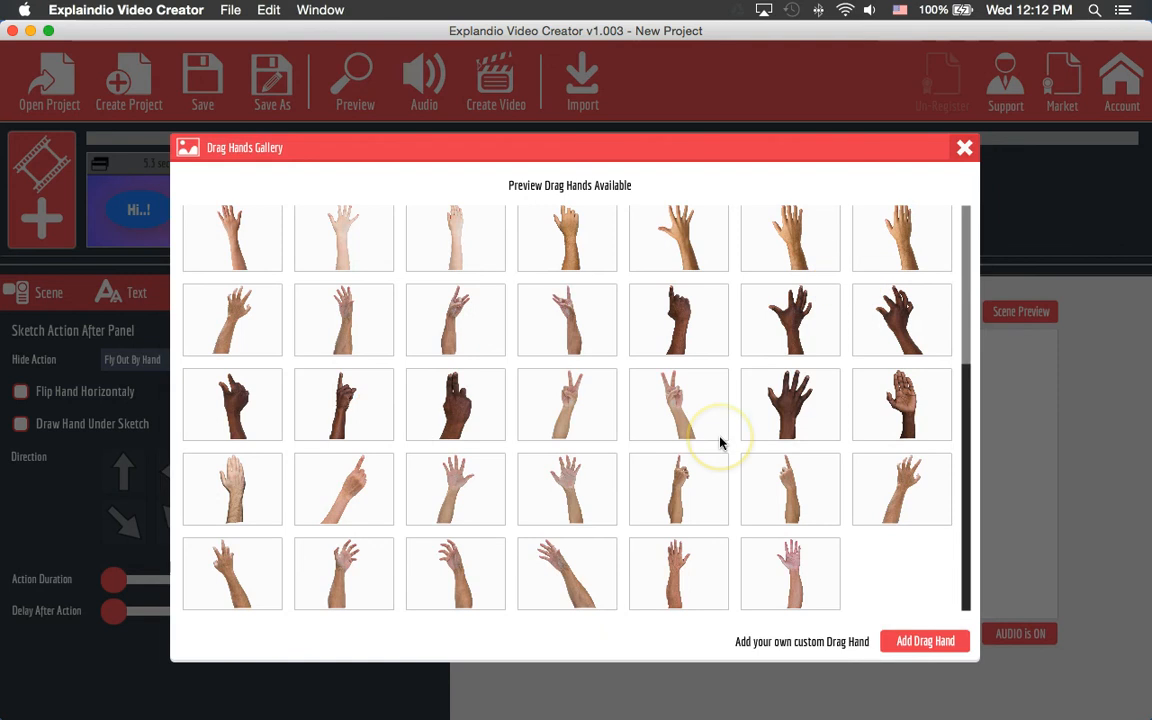
scroll(720, 442, "up", 10)
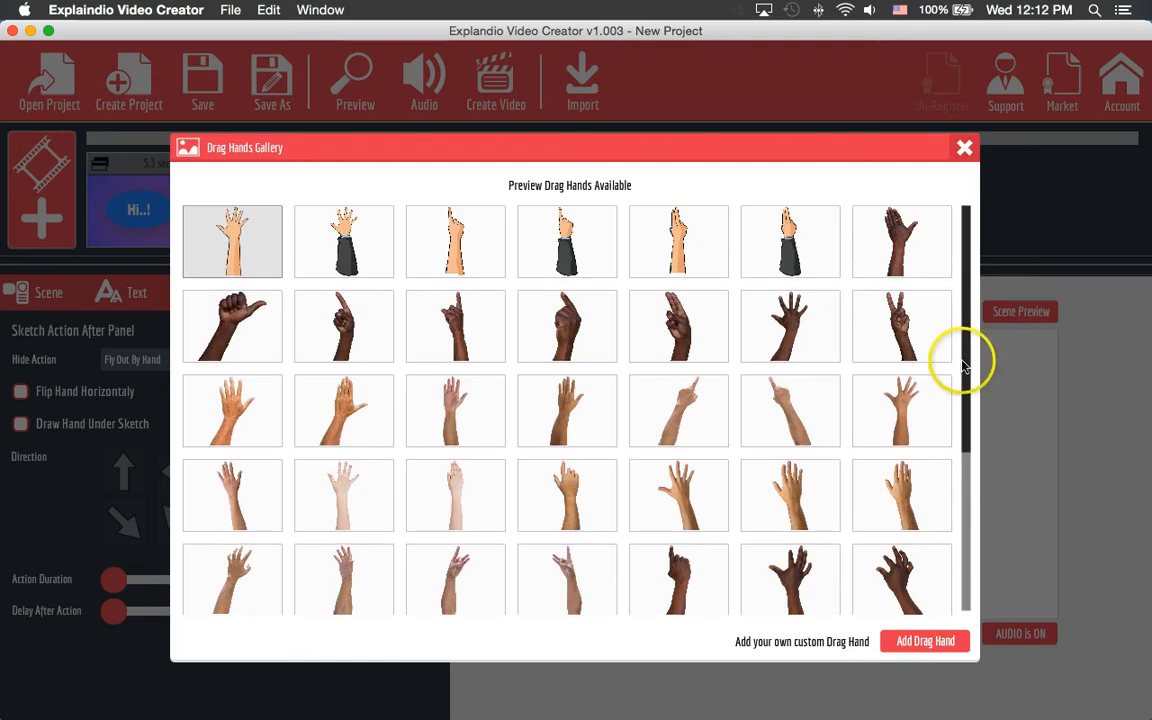
left_click(965, 149)
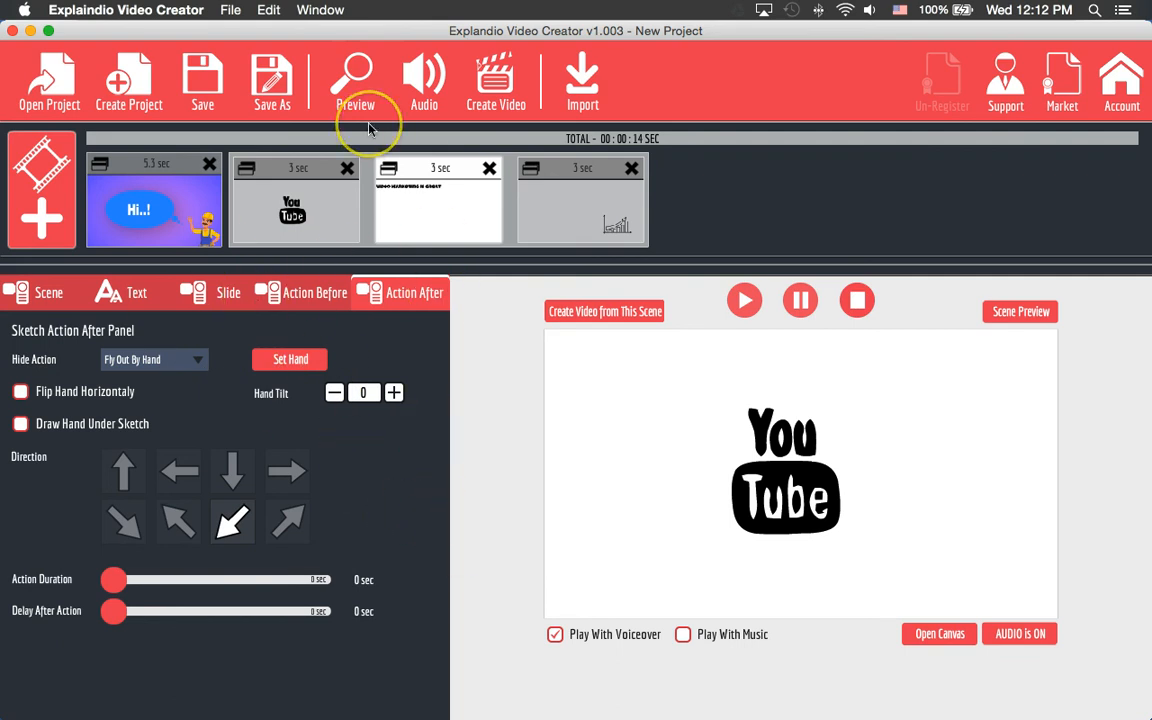
- Enable the Voice track in Audio Settings and test the microphone in Voice Recorder
left_click(424, 77)
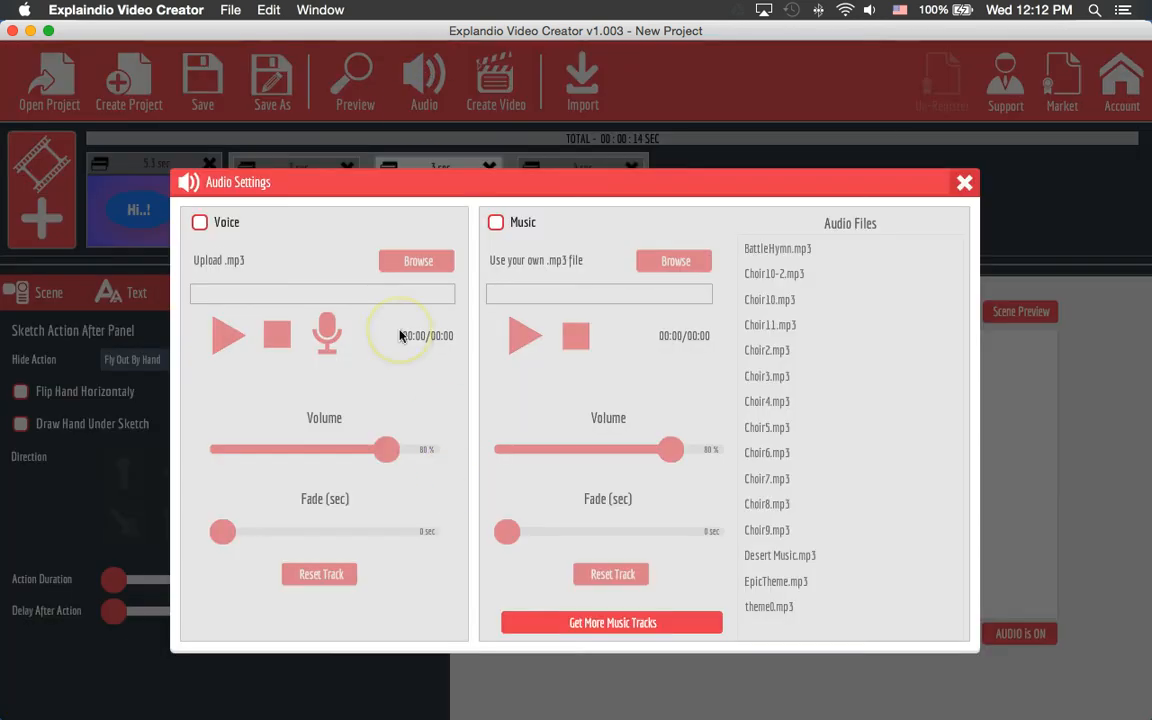
left_click(200, 223)
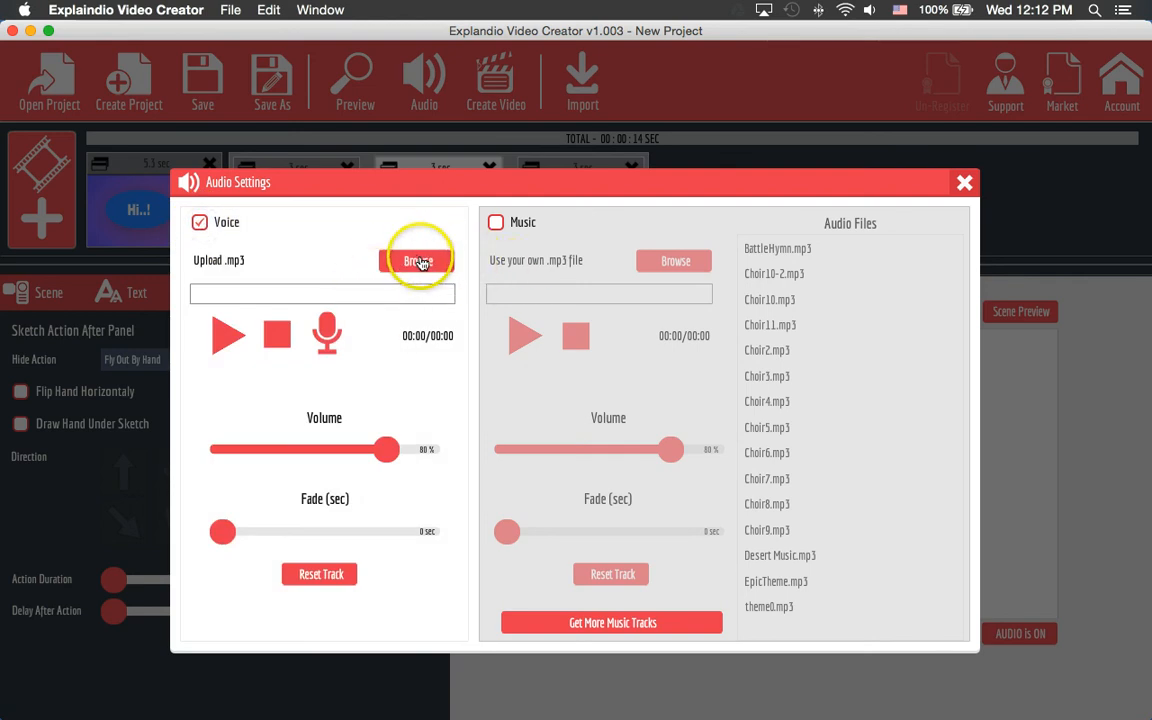
left_click(328, 338)
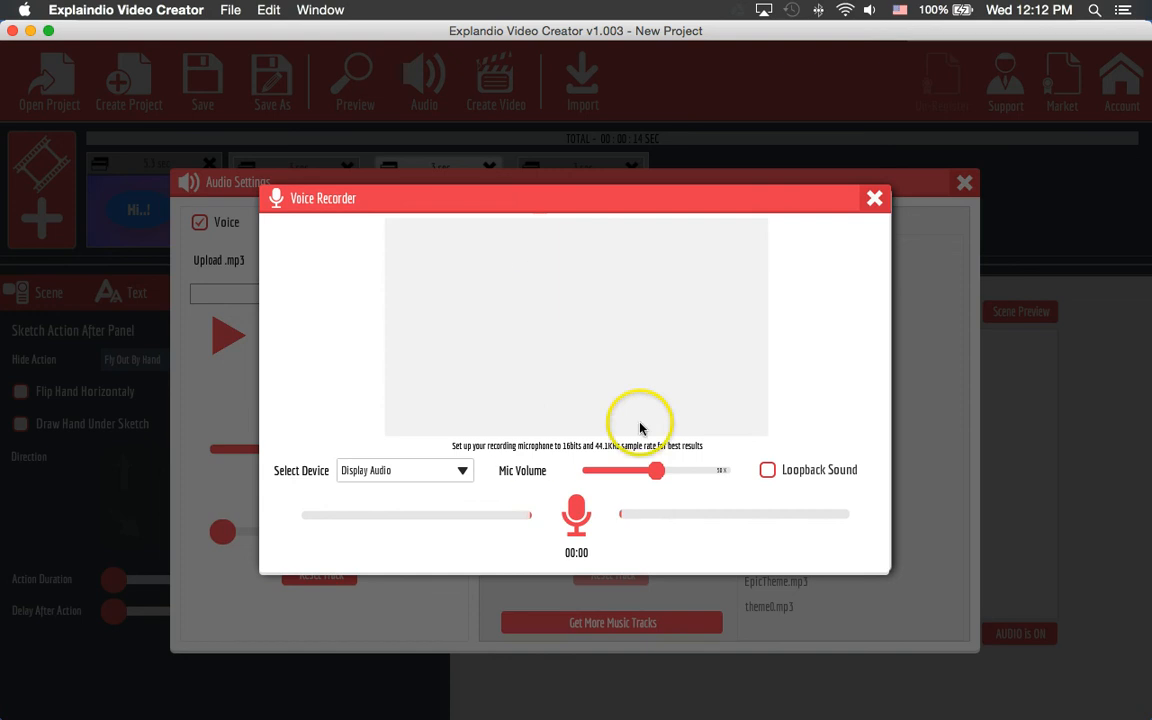
left_click(573, 519)
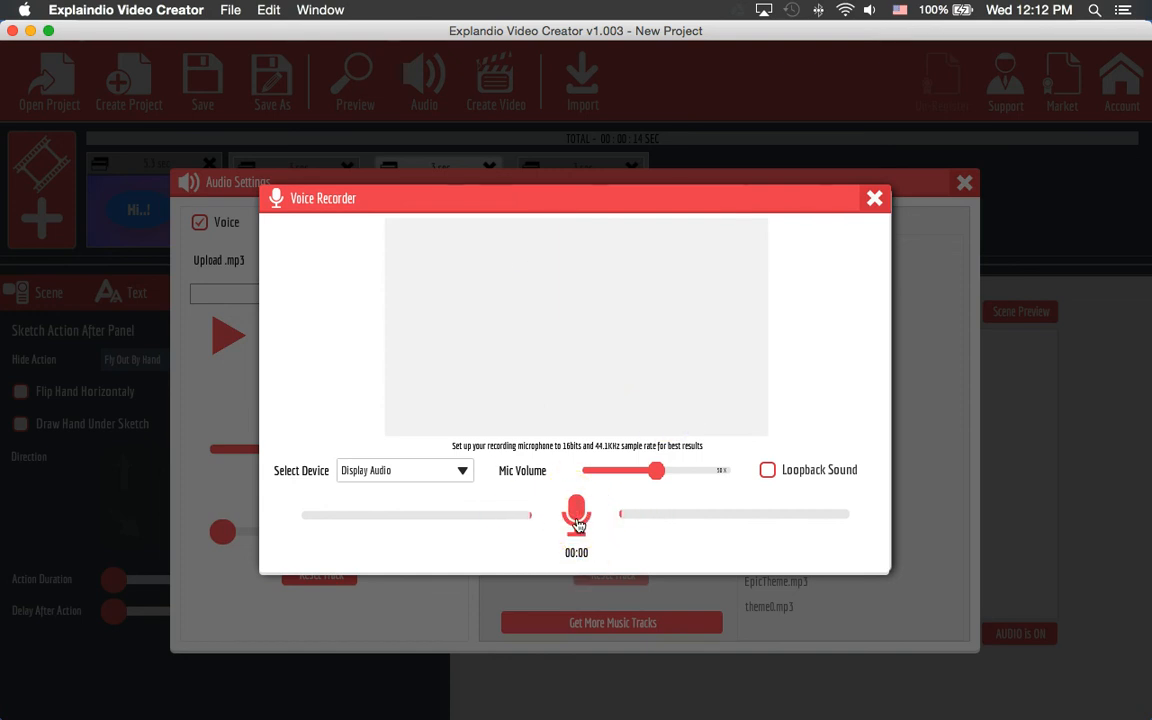
left_click(578, 520)
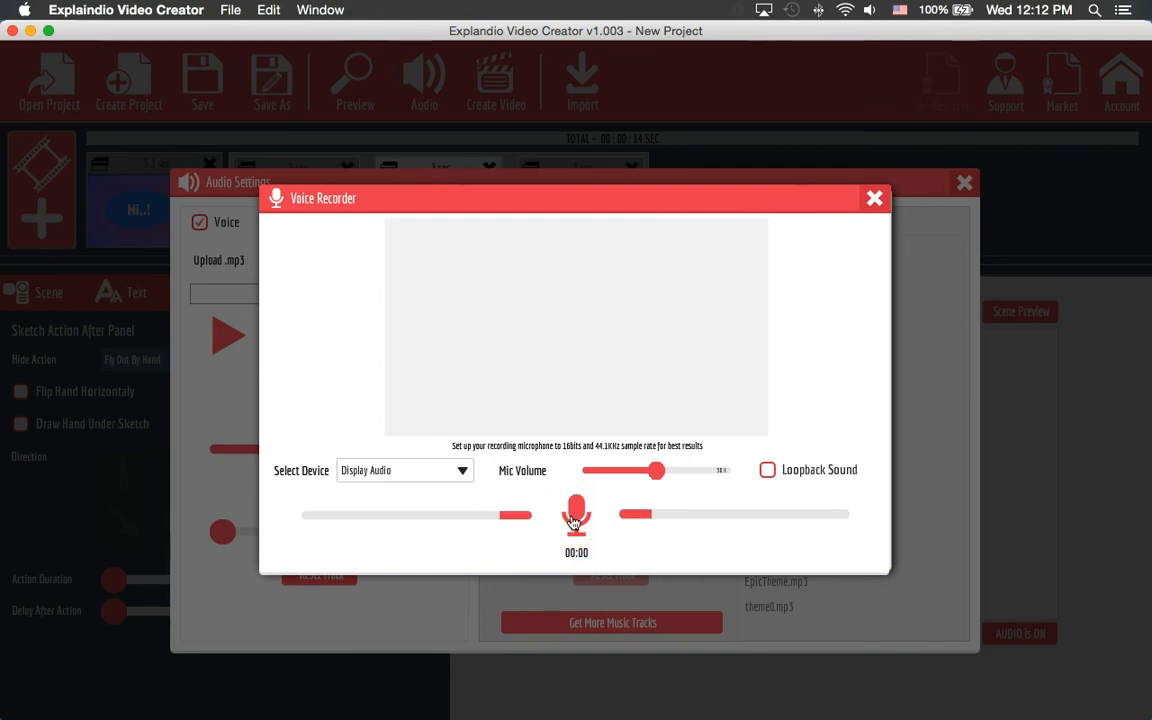
- Record a roughly 17-second voiceover, then close Voice Recorder and Audio Settings
left_click(575, 520)
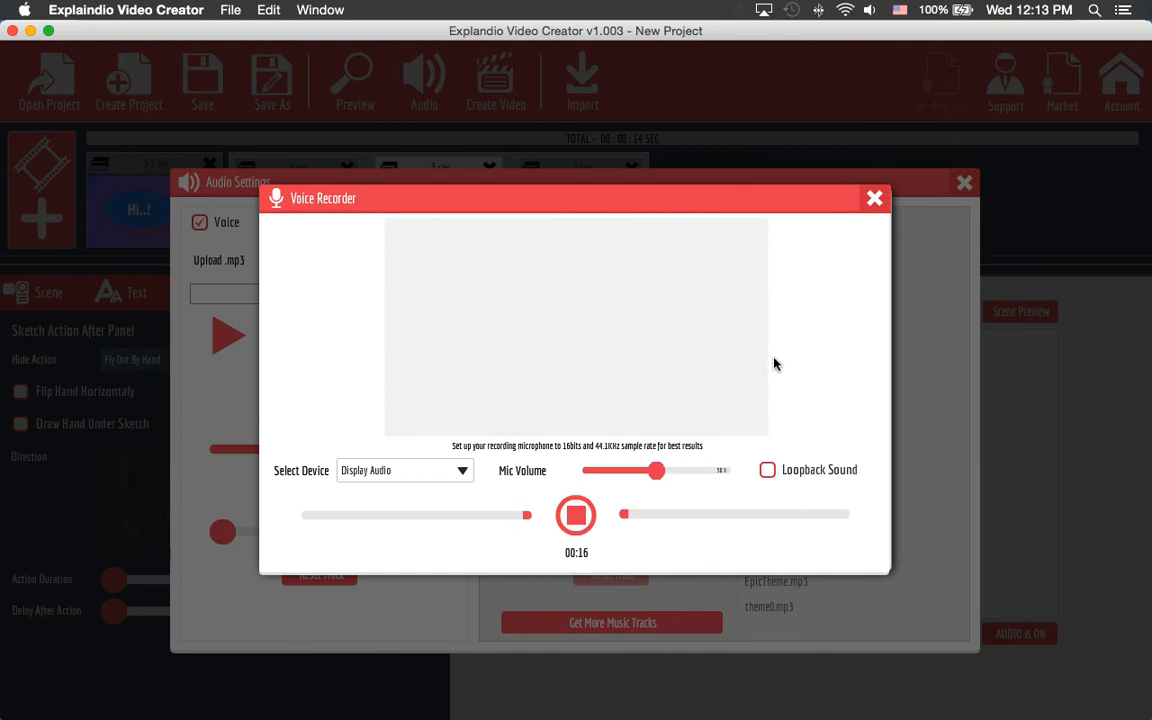
left_click(576, 515)
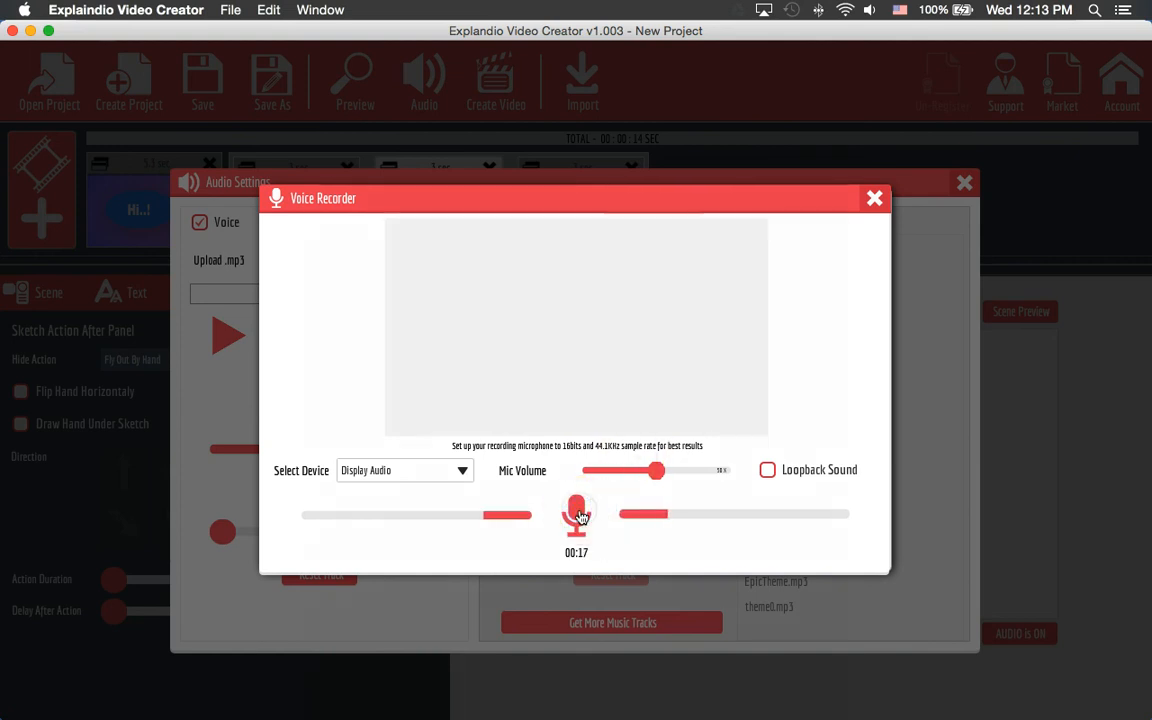
left_click(872, 198)
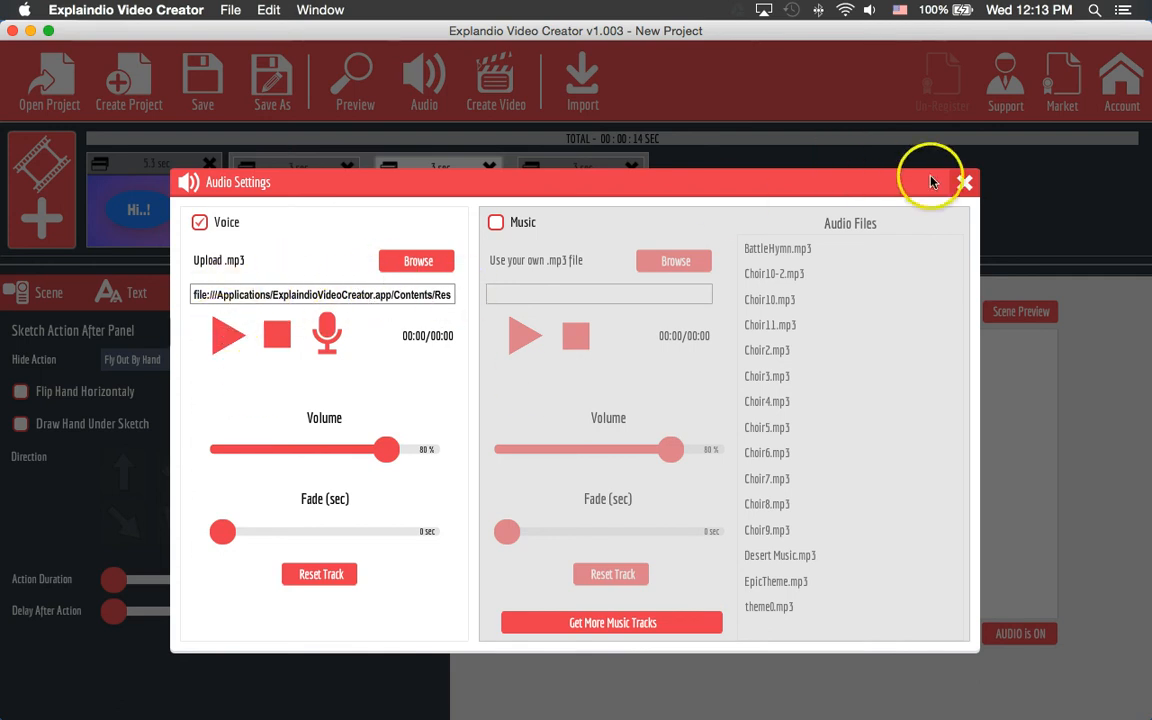
left_click(964, 186)
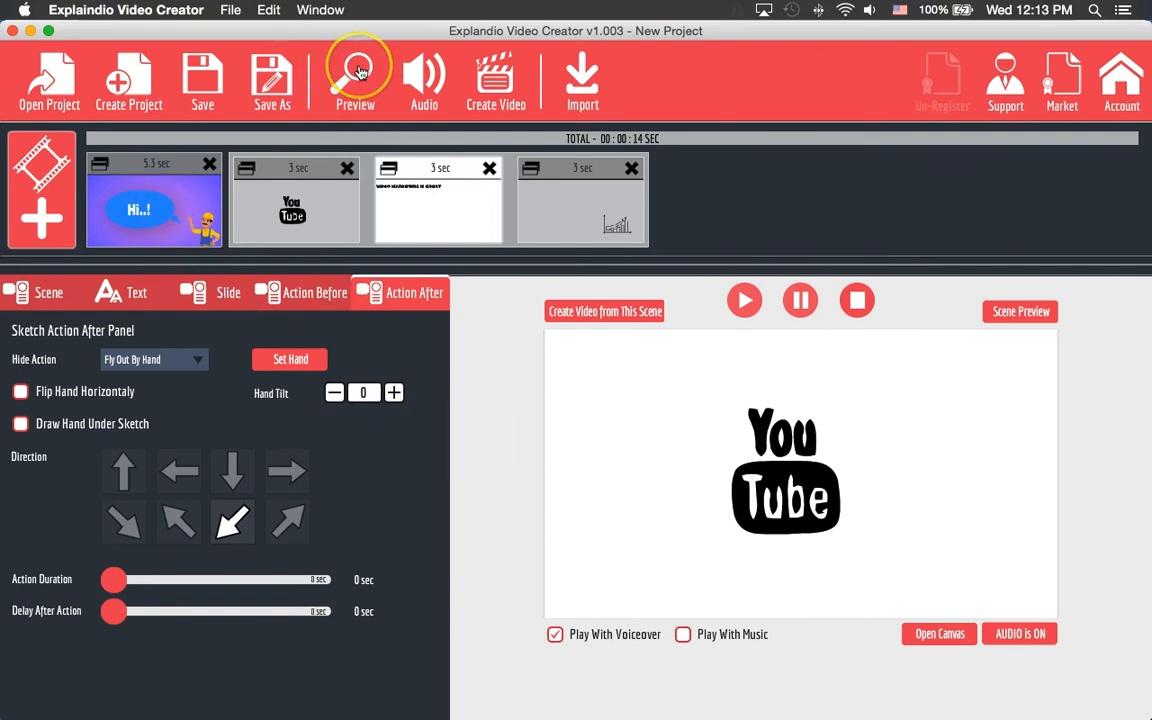
- Review the 1280x720 HD Export Slides settings, then turn off Play With Voiceover and stop the preview
left_click(493, 87)
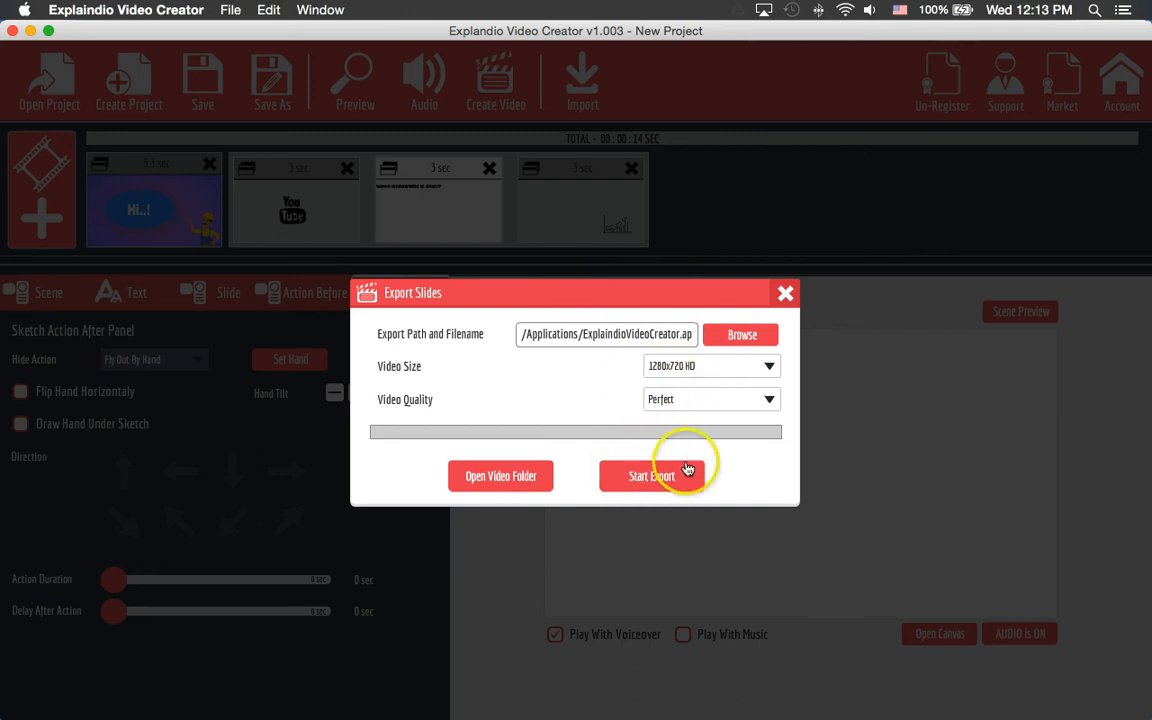
left_click(785, 293)
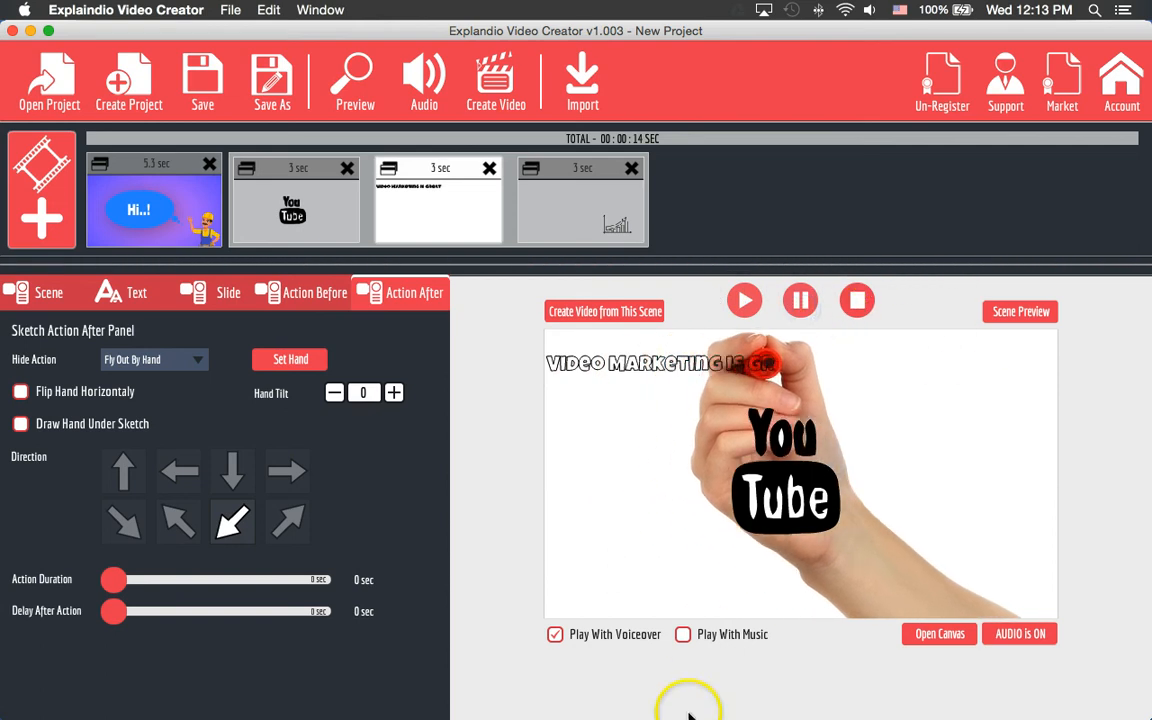
left_click(554, 635)
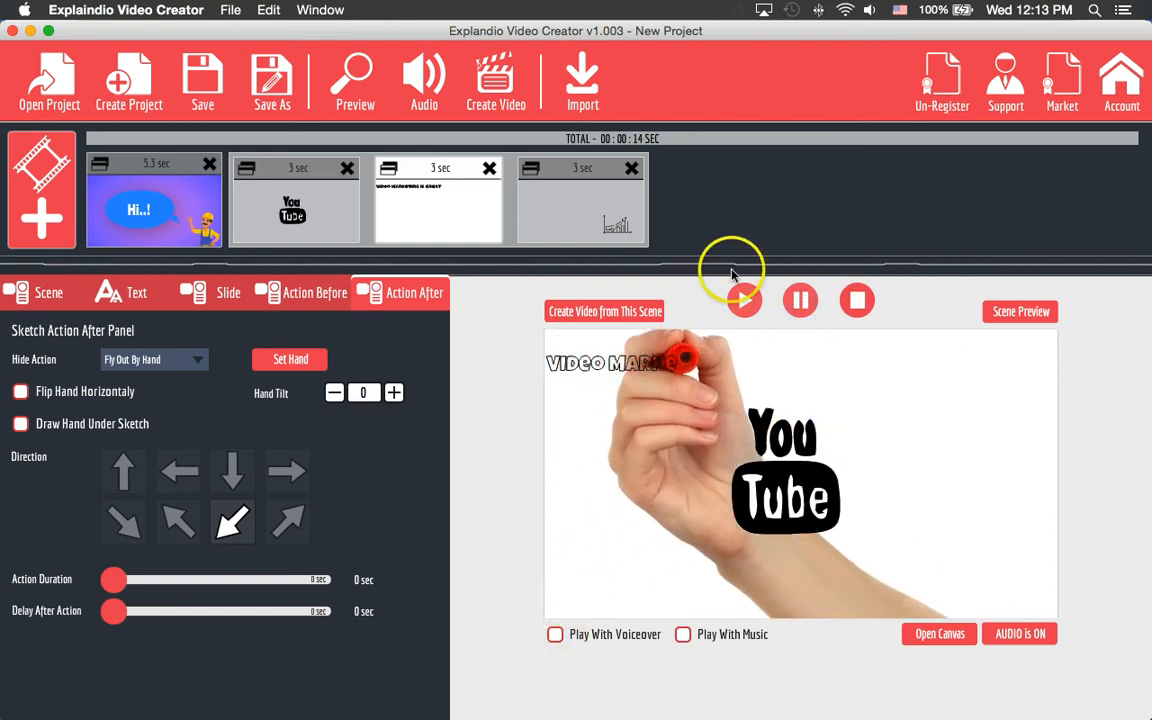
left_click(264, 194)
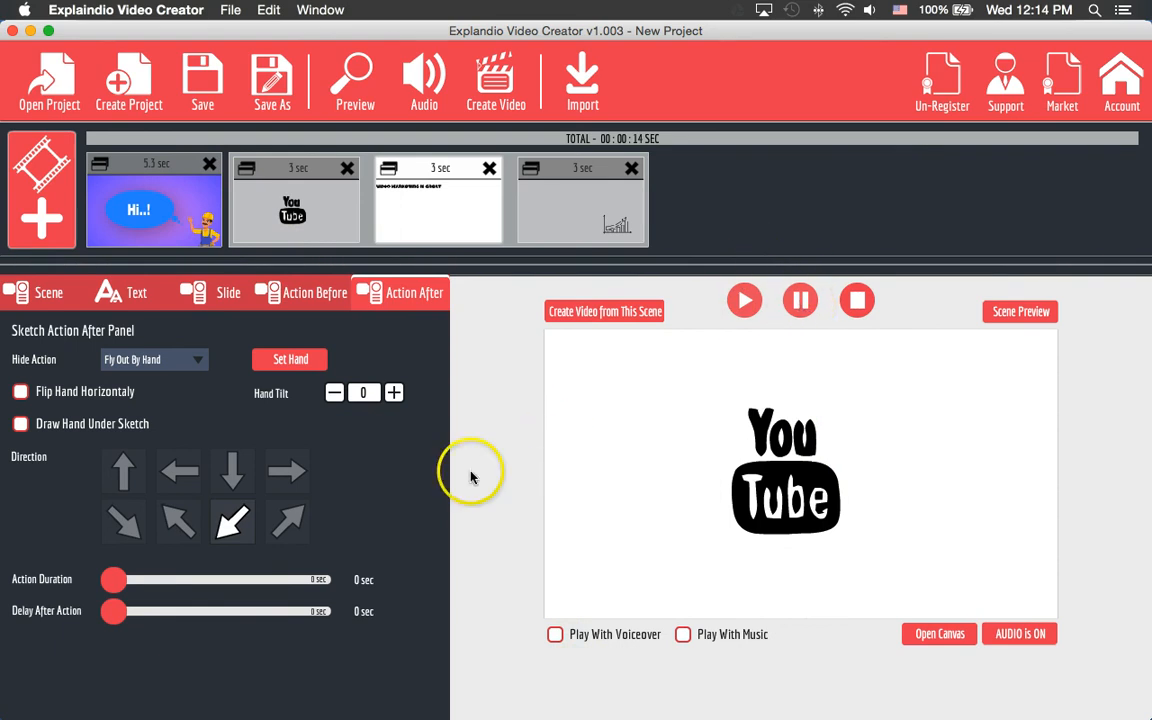